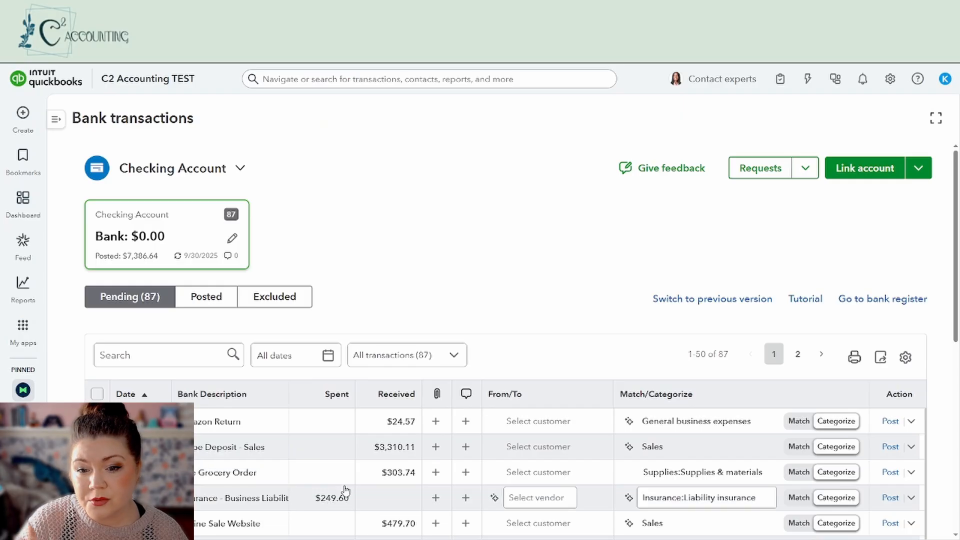
Step: Post the pending $29.99 QuickBooks transaction and the $7.26 Mobile Carrier phone bill using their rule-based categories
{"action": "scroll", "coordinate": [348, 492], "scroll_direction": "down", "scroll_amount": 5}
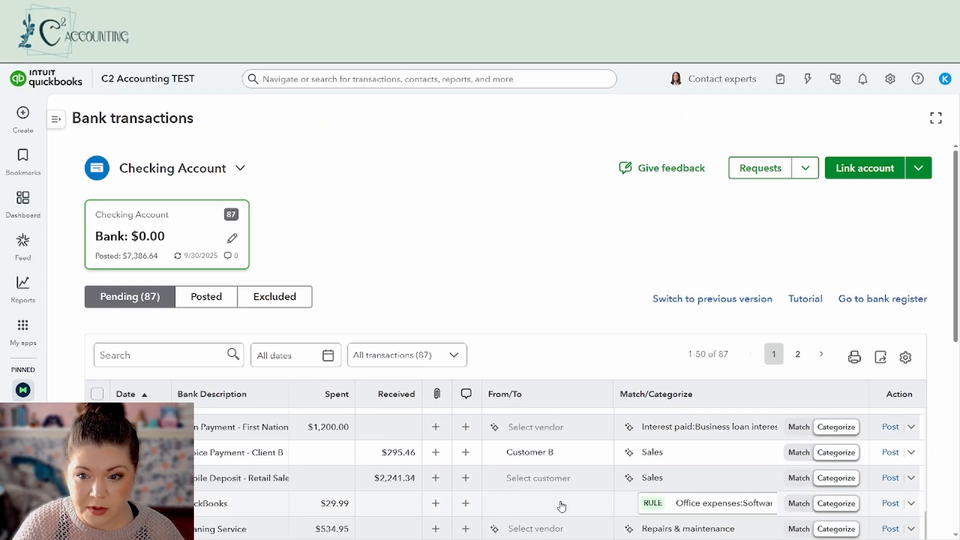
{"action": "scroll", "coordinate": [535, 475], "scroll_direction": "down", "scroll_amount": 1}
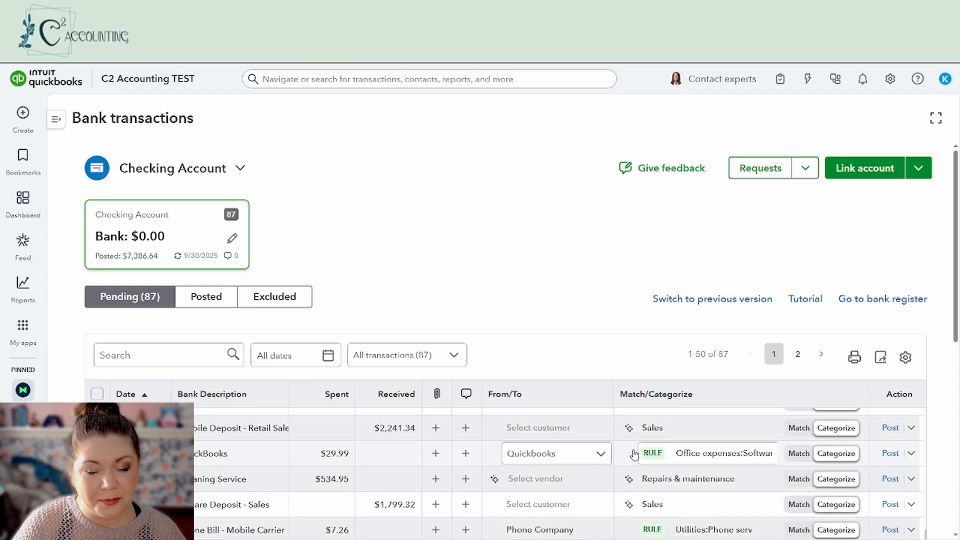
{"action": "left_click", "coordinate": [890, 453]}
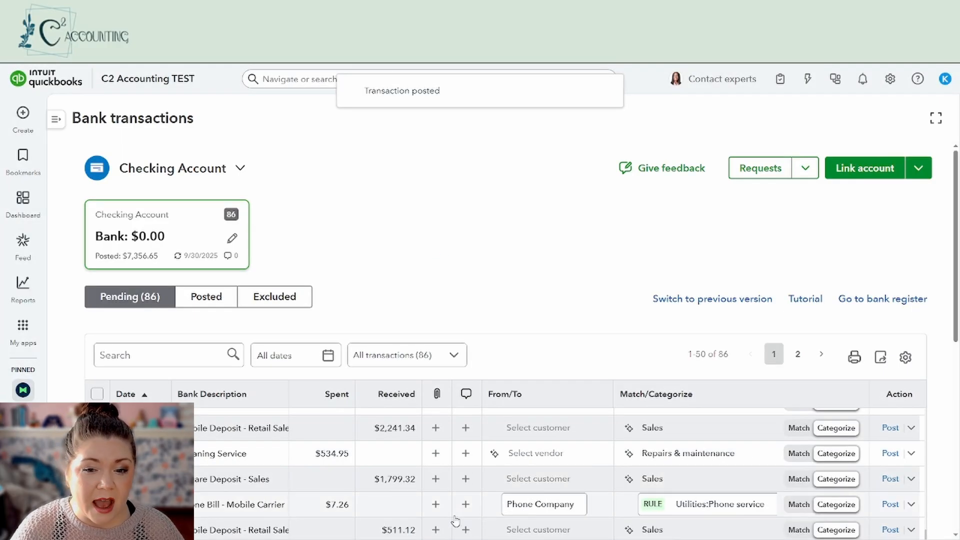
{"action": "left_click", "coordinate": [891, 505]}
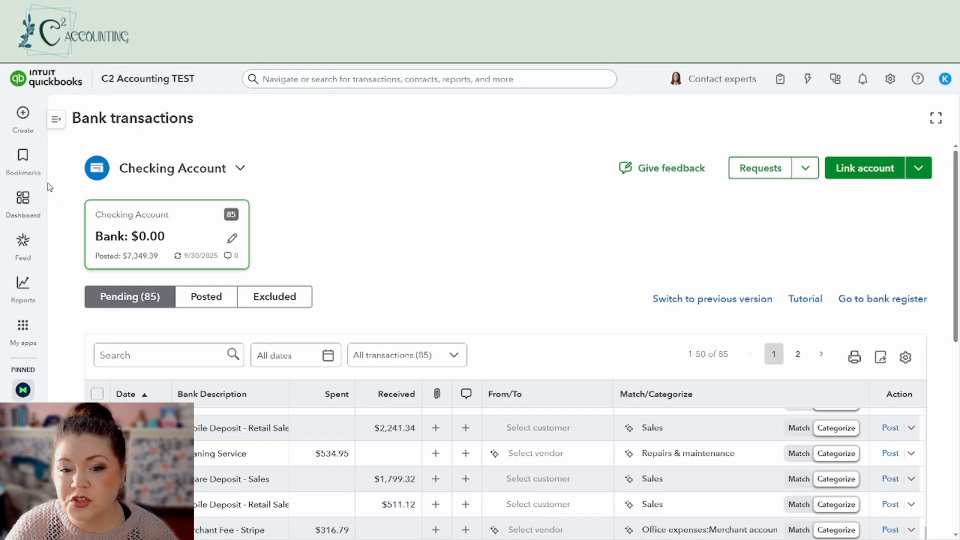
Step: Open the receipts awaiting review and save the non-duplicate 09/25/2025 Starbucks receipt as an expense
{"action": "left_click", "coordinate": [23, 327]}
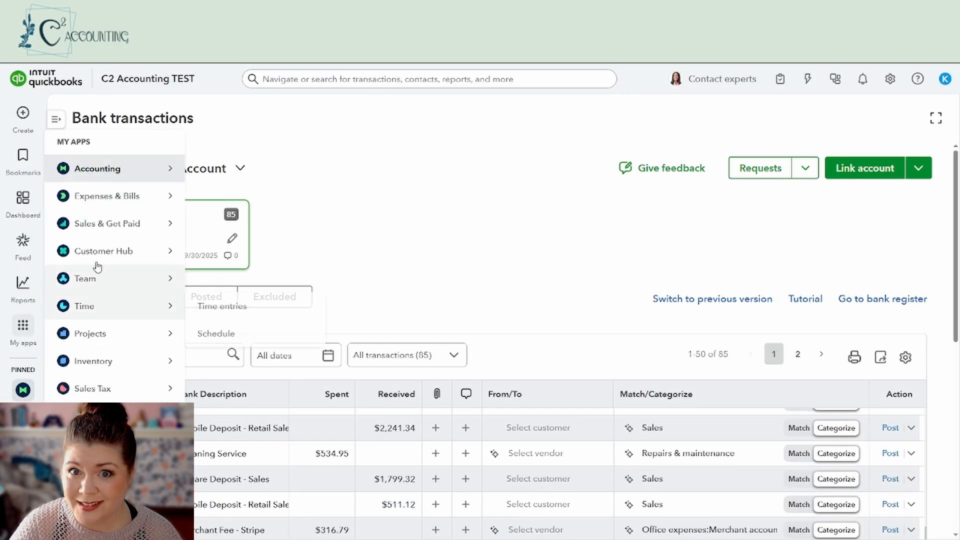
{"action": "mouse_move", "coordinate": [152, 172]}
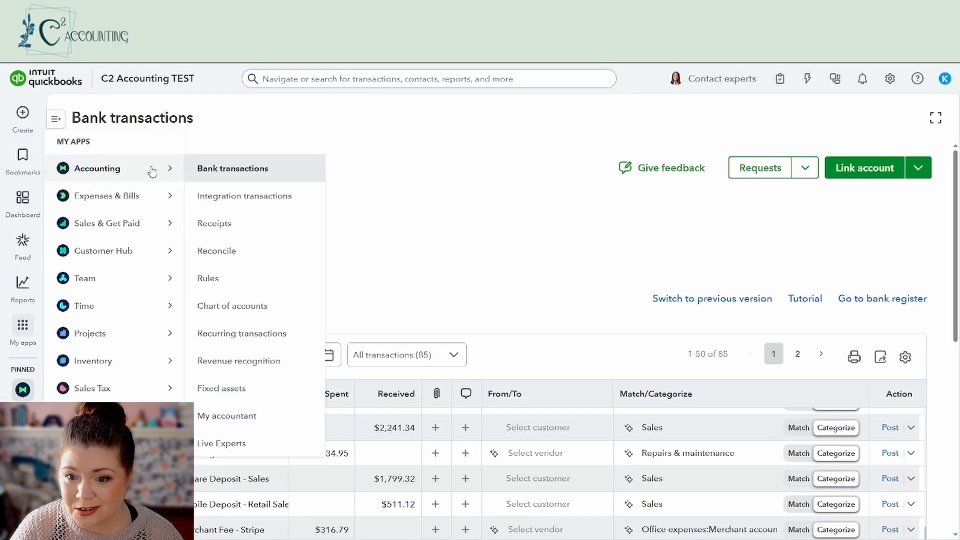
{"action": "left_click", "coordinate": [220, 227]}
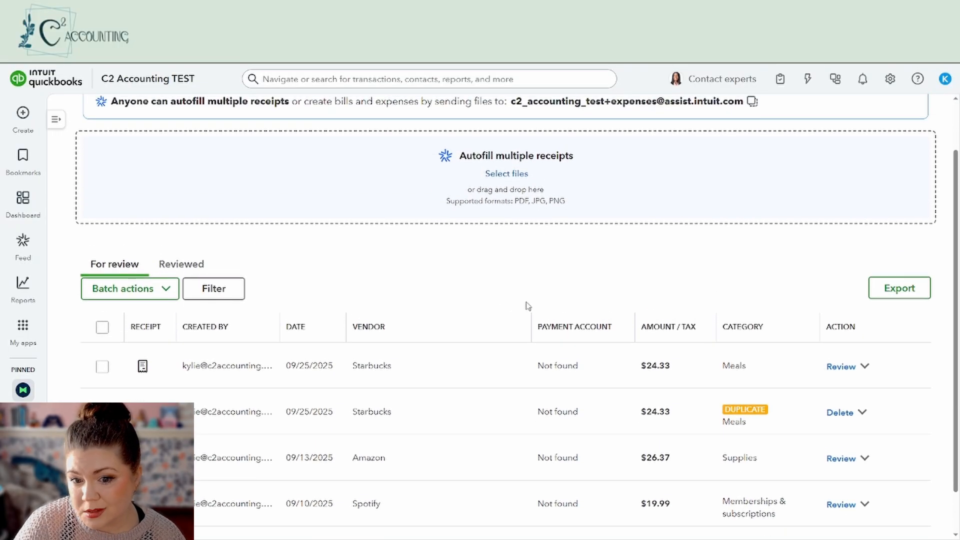
{"action": "scroll", "coordinate": [548, 315], "scroll_direction": "down", "scroll_amount": 2}
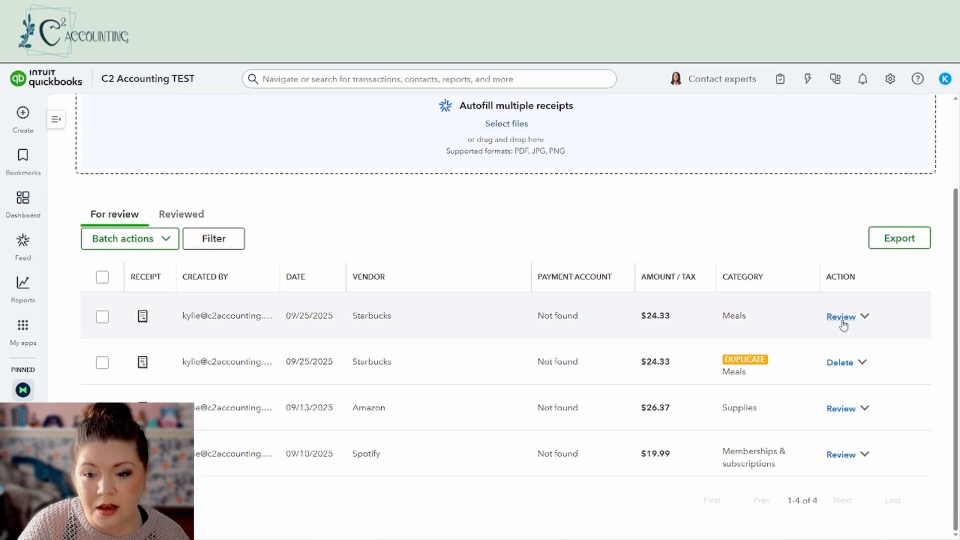
{"action": "left_click", "coordinate": [842, 324]}
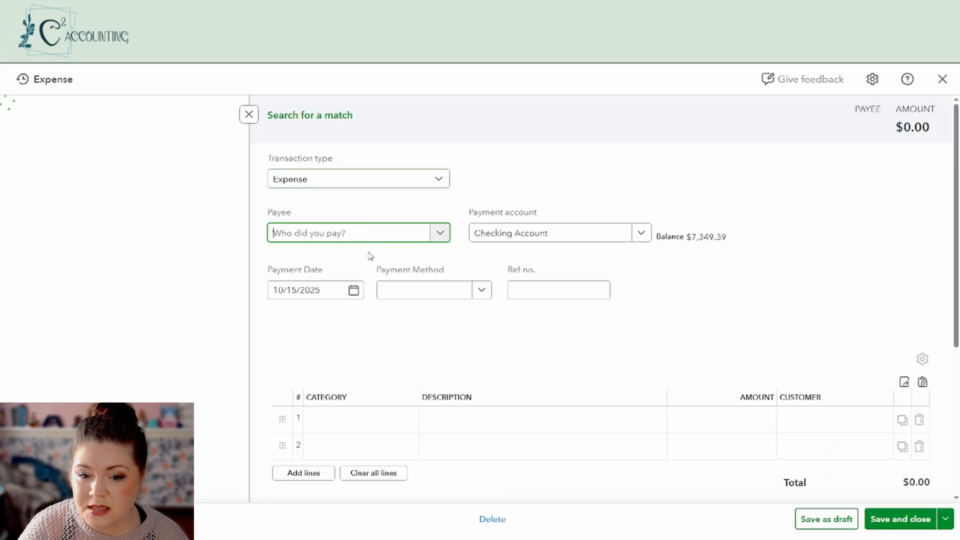
{"action": "left_click", "coordinate": [899, 529]}
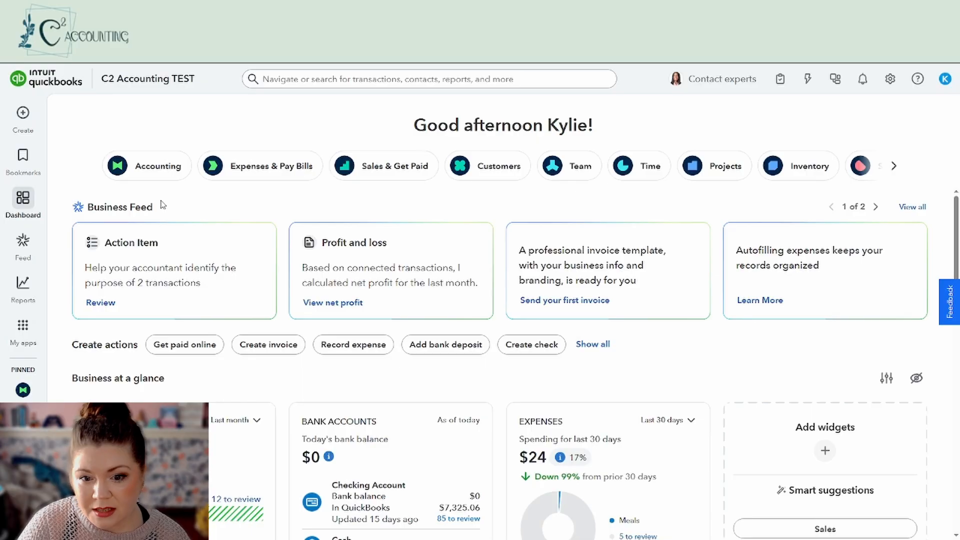
Step: Create a new expense, hide the autofill pane, and choose HVAC Repair Co. as the payee
{"action": "left_click", "coordinate": [22, 113]}
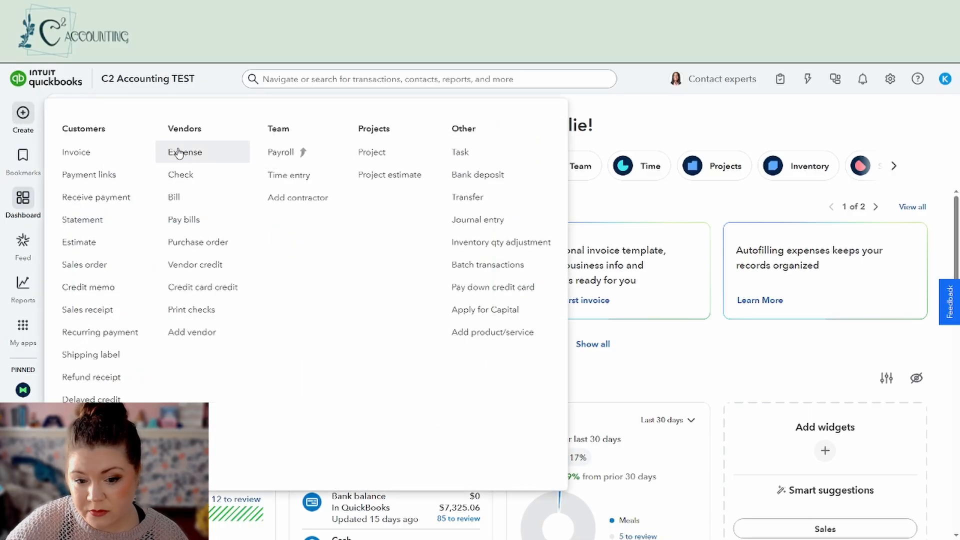
{"action": "left_click", "coordinate": [199, 159]}
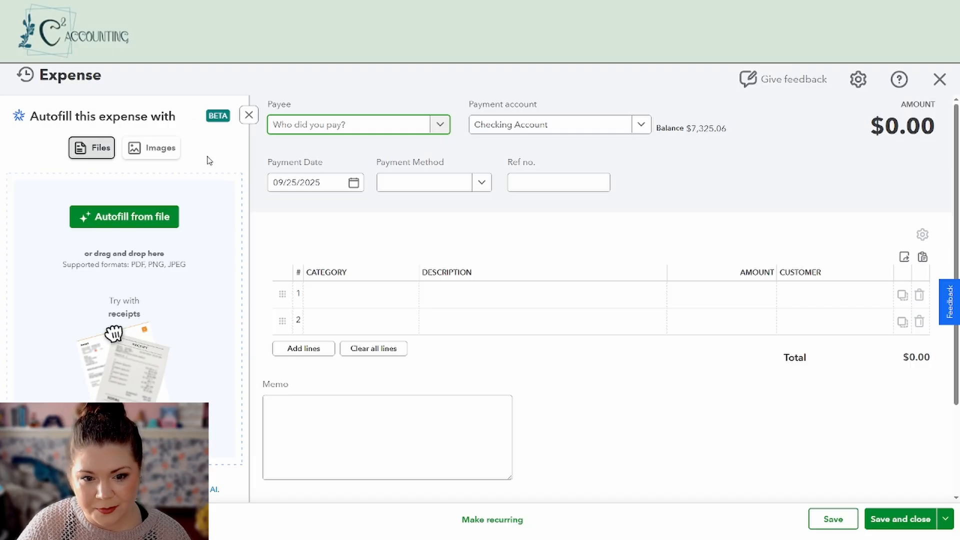
{"action": "left_click", "coordinate": [249, 116]}
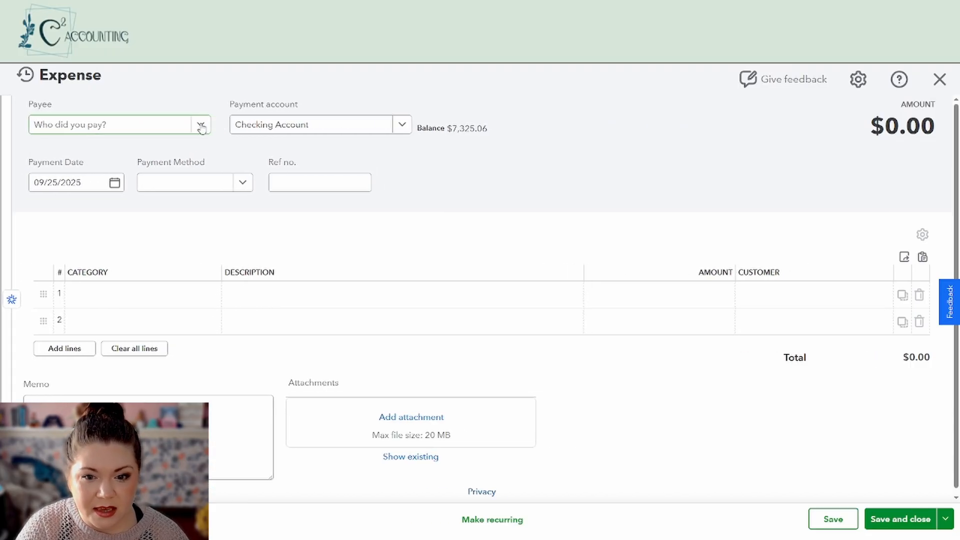
{"action": "left_click", "coordinate": [122, 126]}
{"action": "type", "text": "hvac"}
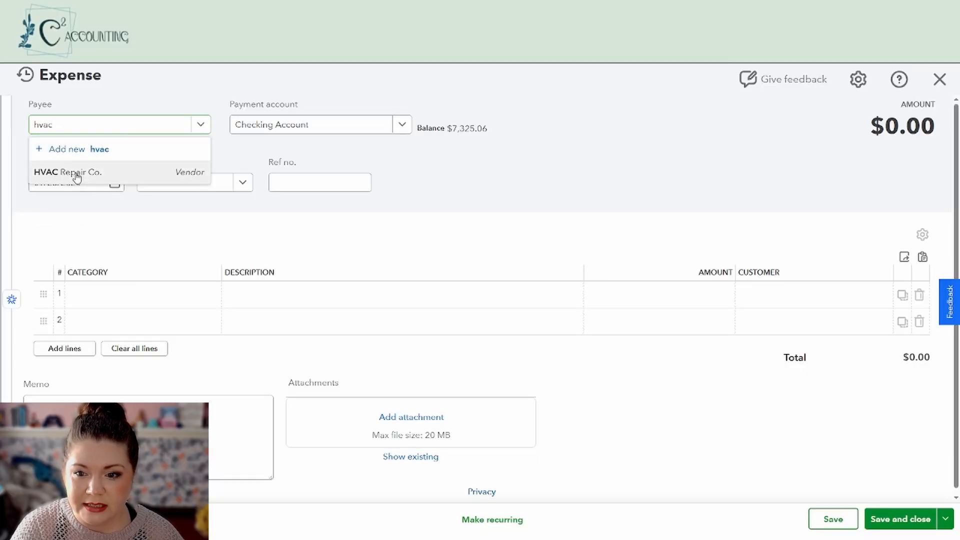
{"action": "left_click", "coordinate": [76, 175]}
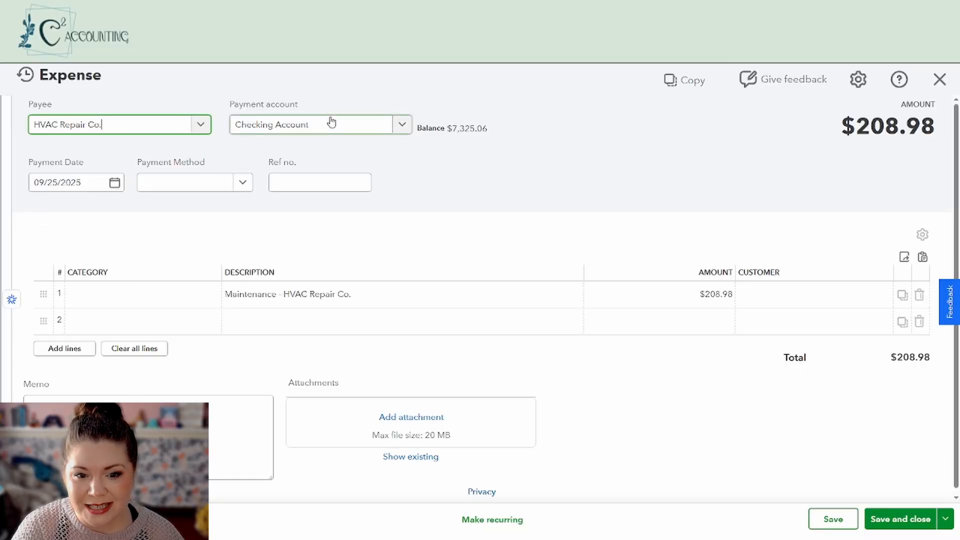
Step: Set the expense's payment method to Check and its reference number to 3056
{"action": "left_click", "coordinate": [326, 128]}
{"action": "left_click", "coordinate": [326, 129]}
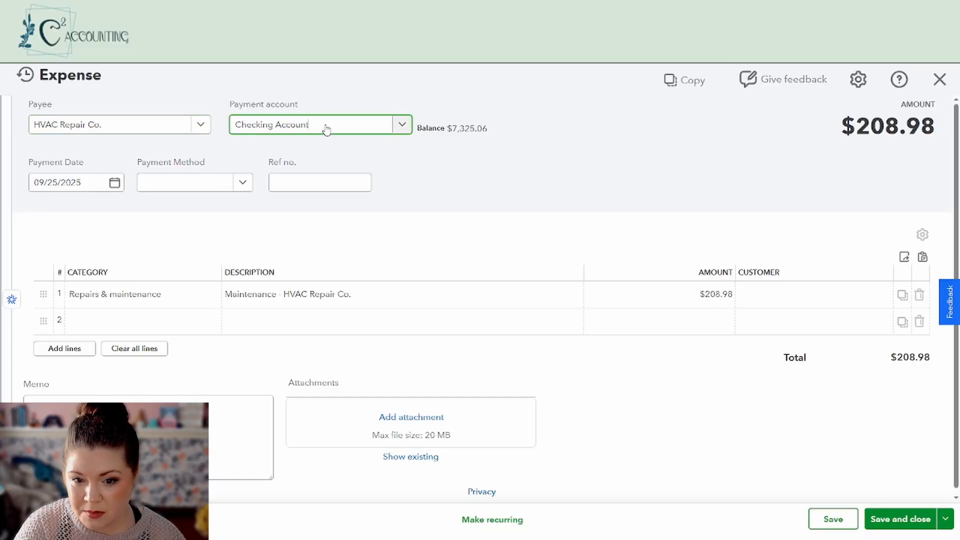
{"action": "left_click", "coordinate": [142, 183]}
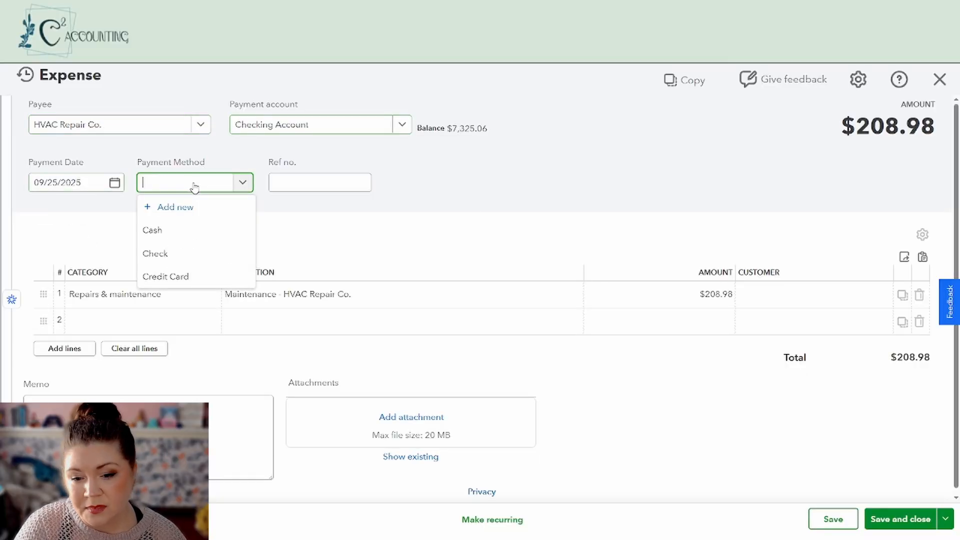
{"action": "left_click", "coordinate": [159, 253]}
{"action": "left_click", "coordinate": [306, 179]}
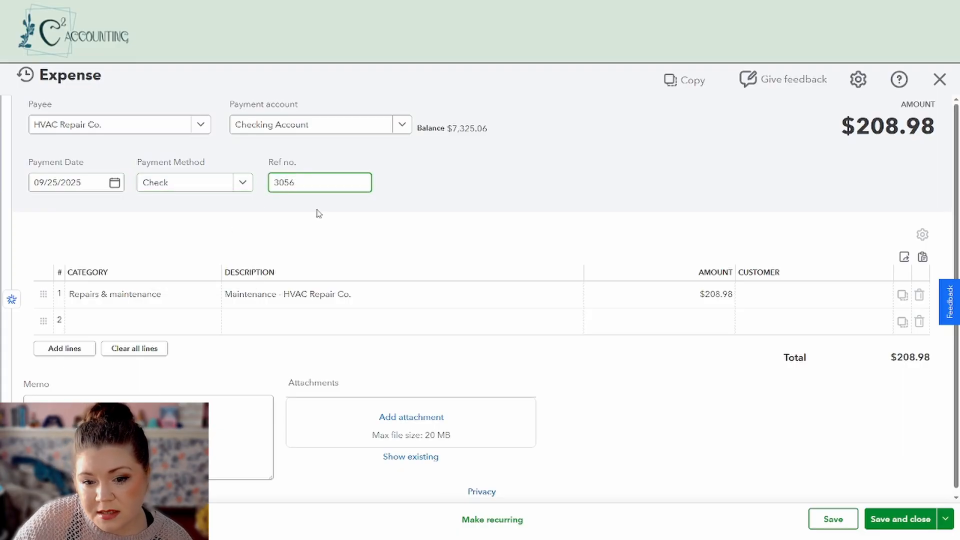
{"action": "left_click", "coordinate": [185, 248]}
Step: Examine the category, description and customer fields on the expense's first line
{"action": "left_click", "coordinate": [100, 295]}
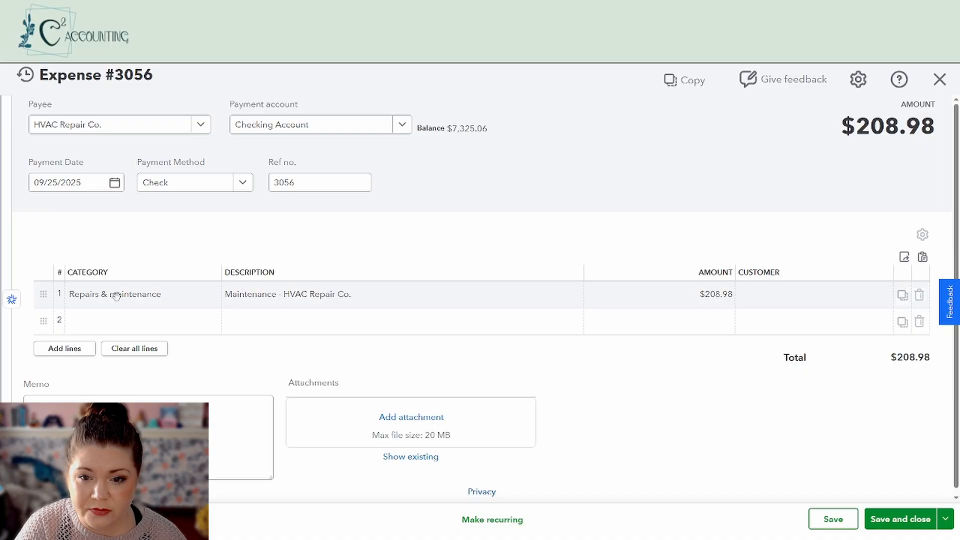
{"action": "left_click", "coordinate": [198, 302]}
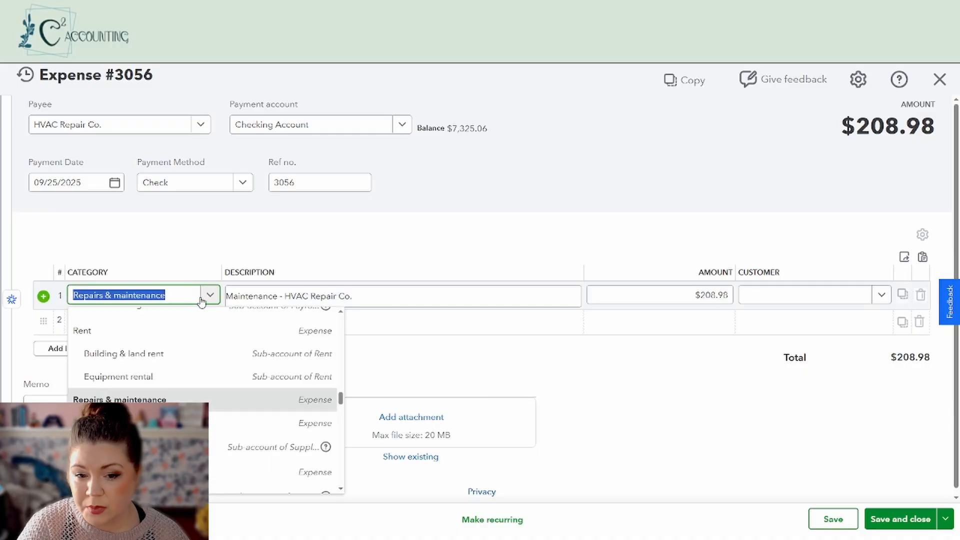
{"action": "left_click", "coordinate": [201, 302]}
{"action": "left_click", "coordinate": [420, 290]}
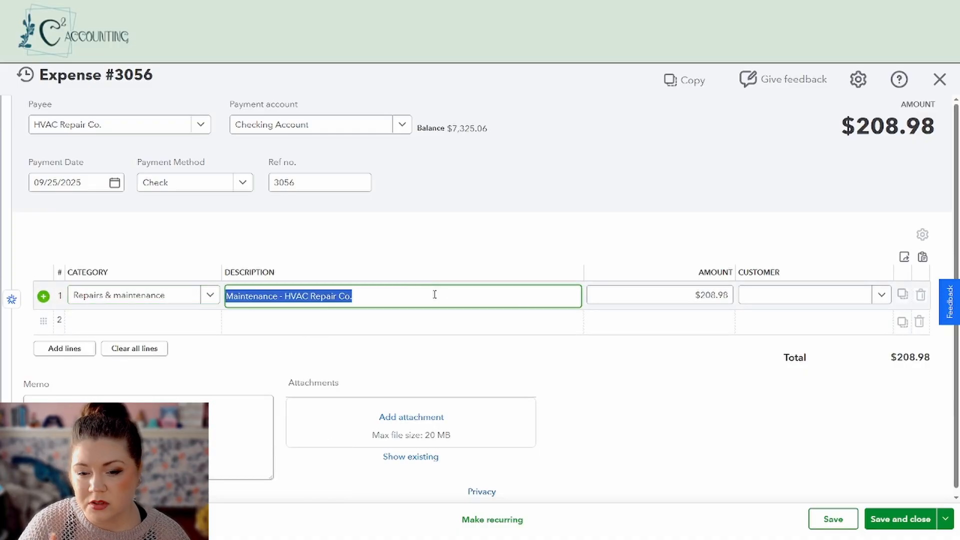
{"action": "left_click", "coordinate": [615, 349]}
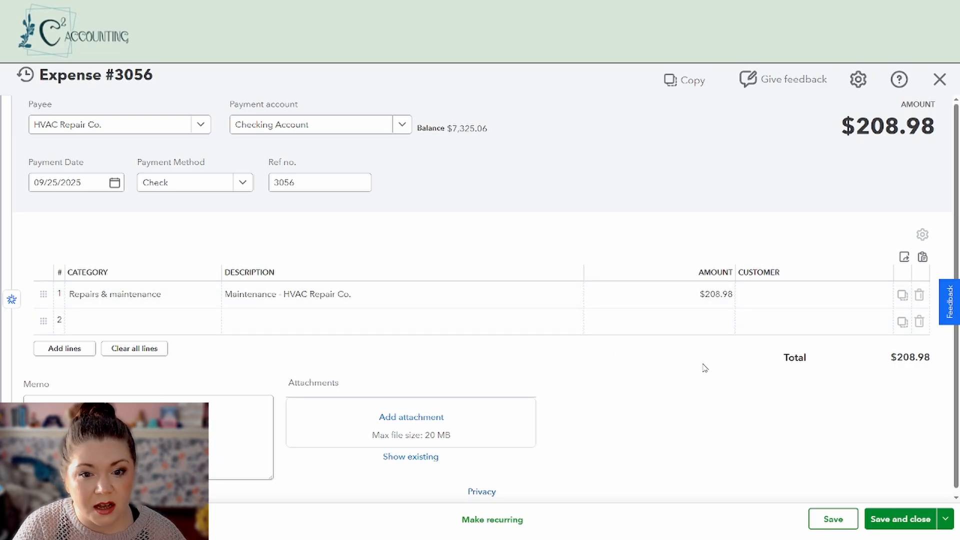
{"action": "left_click", "coordinate": [786, 298]}
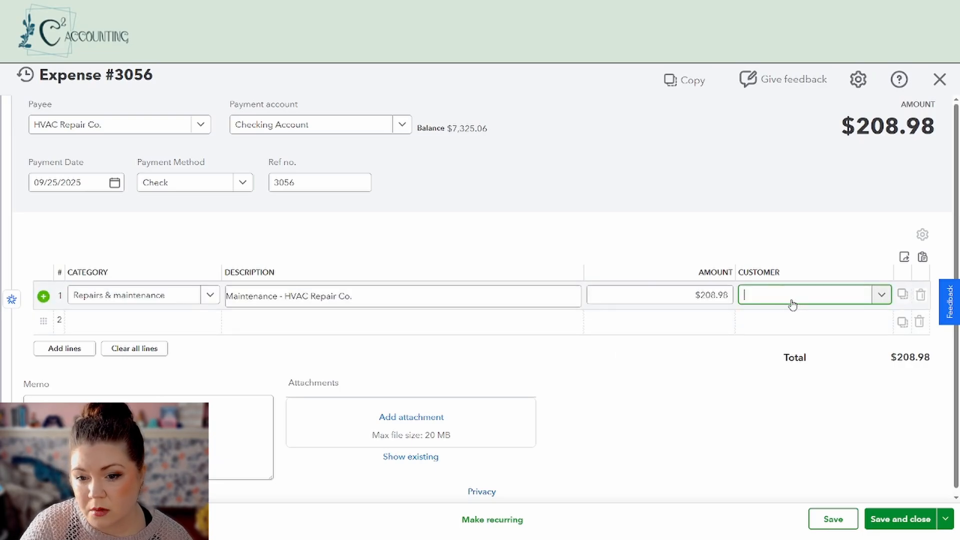
Step: Add a second expense line categorized as Repairs & maintenance, and delete that line again
{"action": "left_click", "coordinate": [103, 324]}
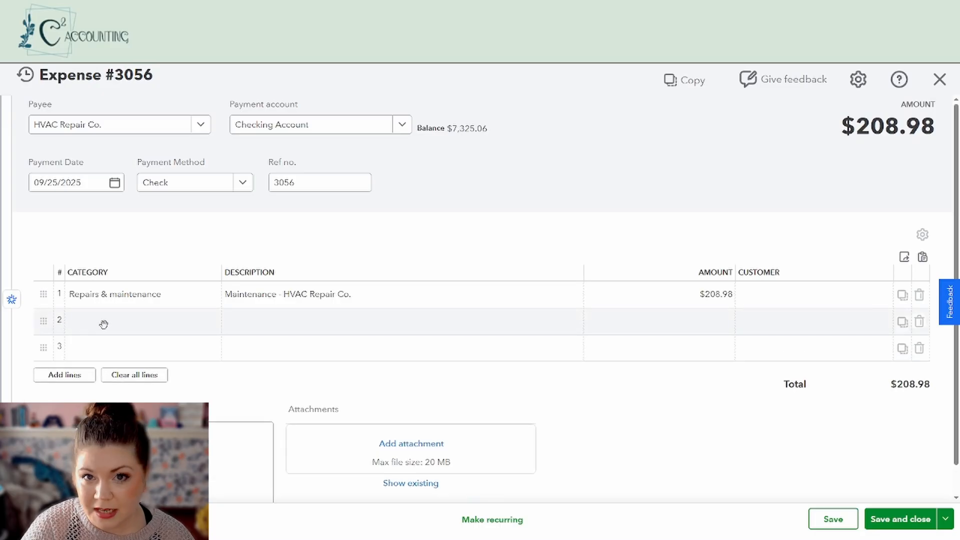
{"action": "type", "text": "repair"}
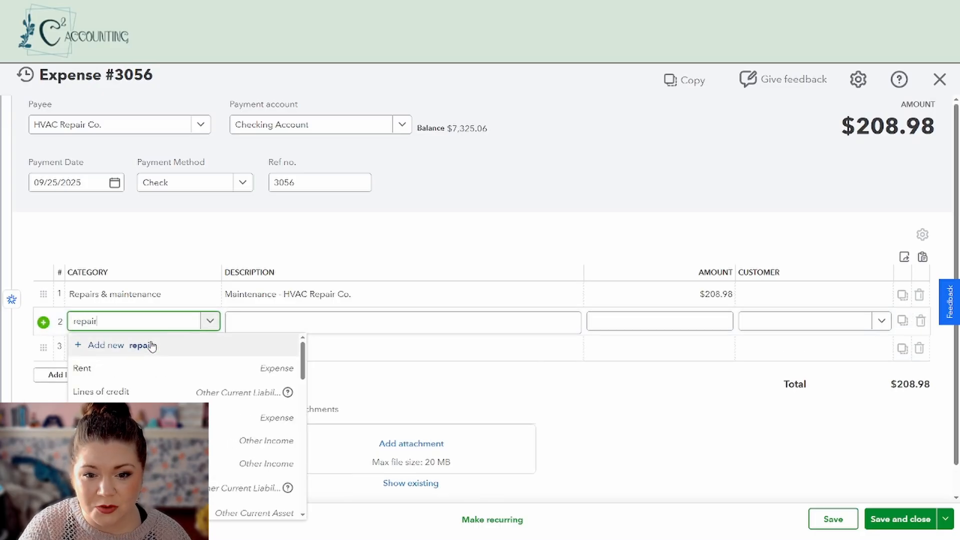
{"action": "left_click", "coordinate": [87, 368]}
{"action": "left_click", "coordinate": [720, 407]}
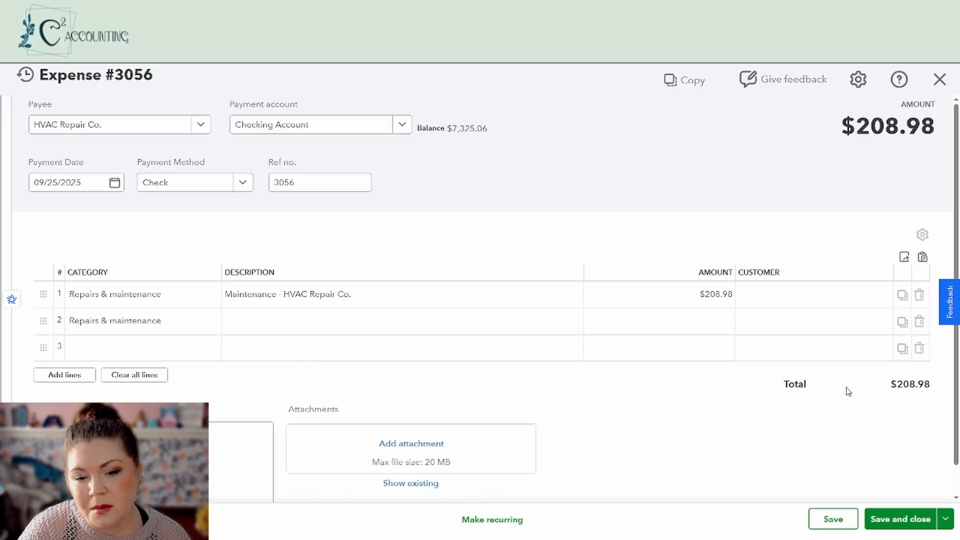
{"action": "left_click", "coordinate": [919, 322]}
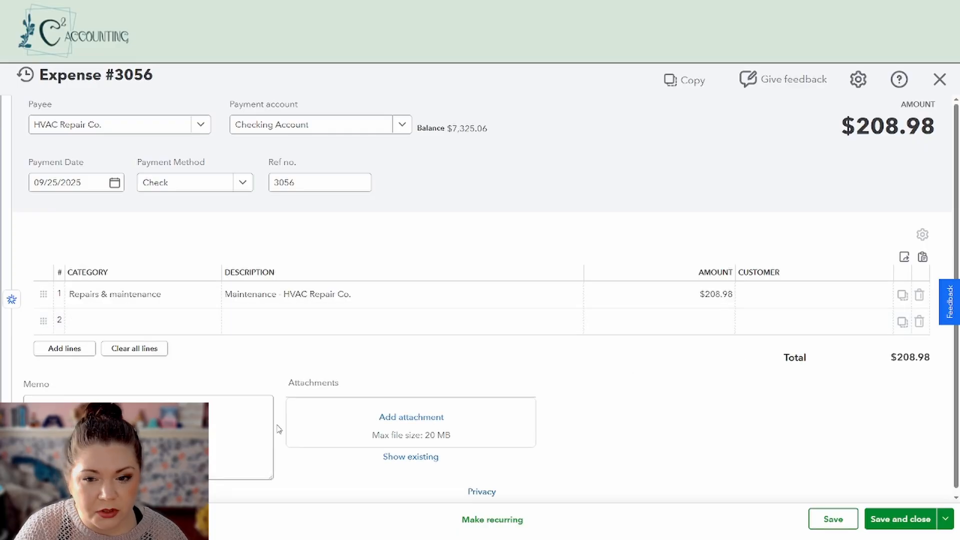
Step: Enter a memo on the HVAC Repair Co. expense, then save and close it
{"action": "left_click", "coordinate": [214, 403]}
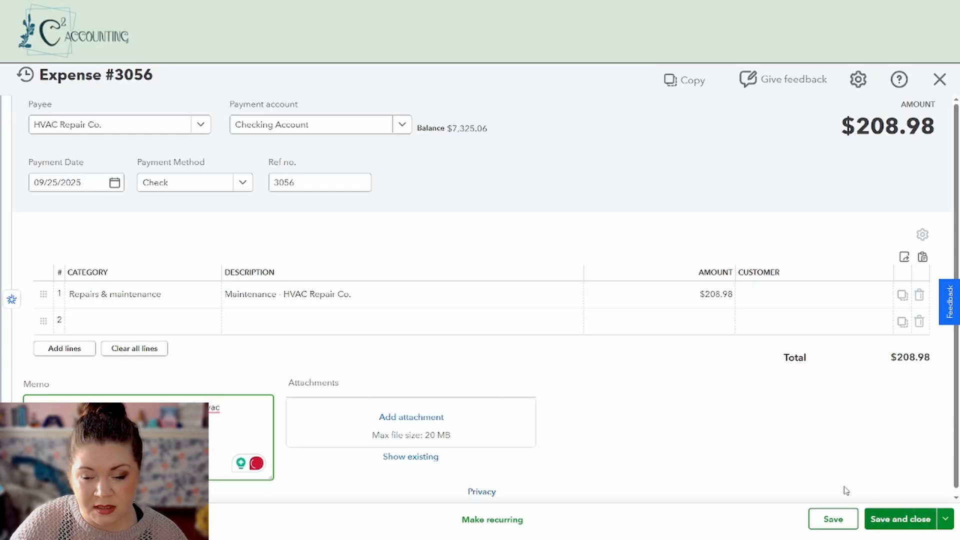
{"action": "left_click", "coordinate": [945, 519]}
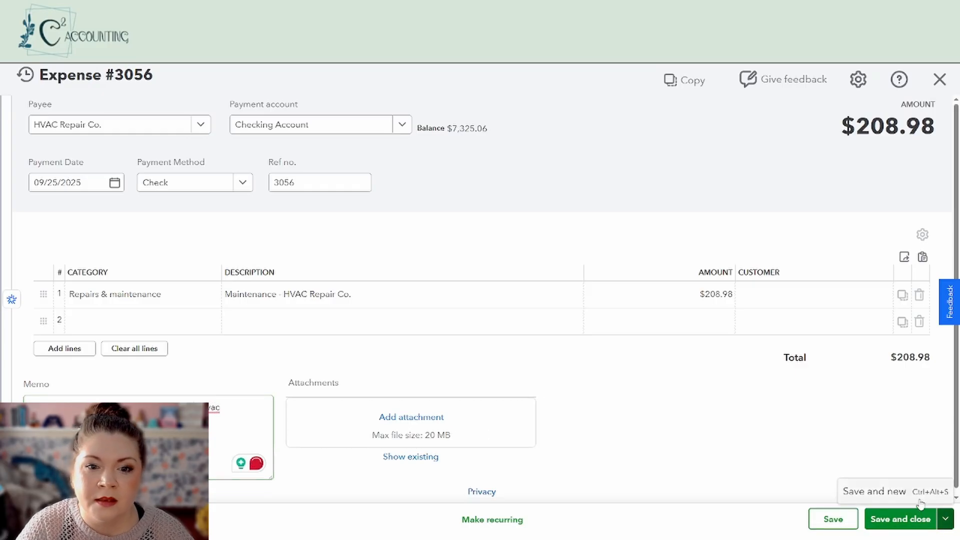
{"action": "left_click", "coordinate": [831, 515]}
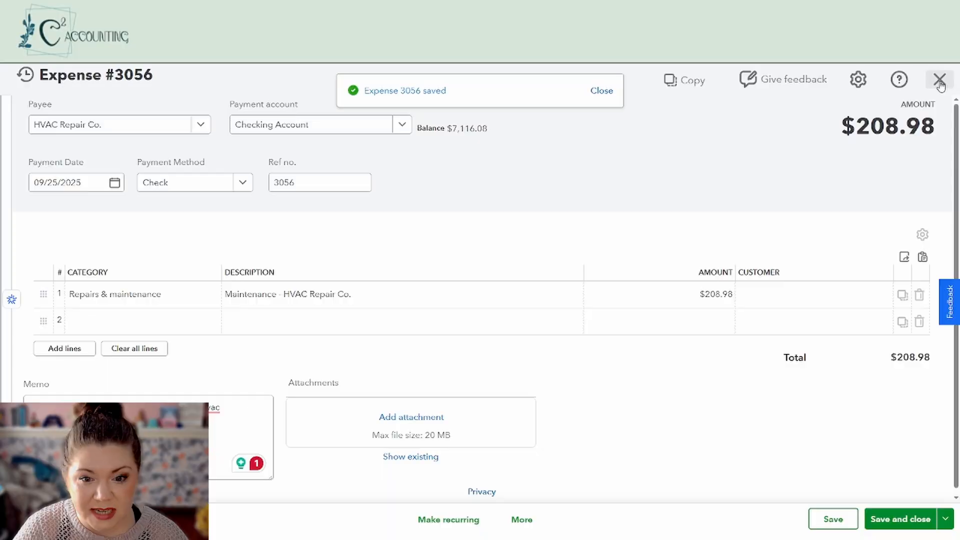
{"action": "left_click", "coordinate": [939, 79]}
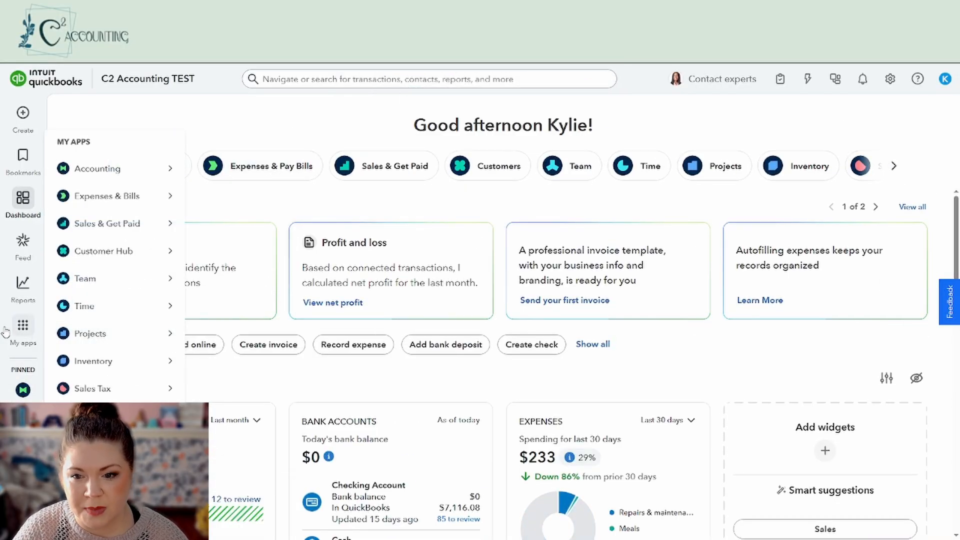
Step: Open the expense transactions list and start a new expense from there
{"action": "mouse_move", "coordinate": [109, 202]}
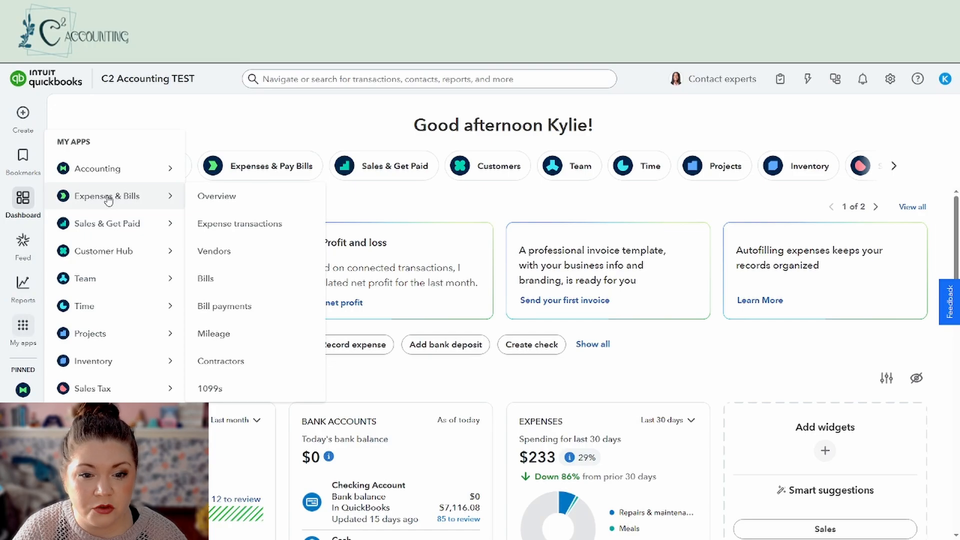
{"action": "left_click", "coordinate": [246, 230]}
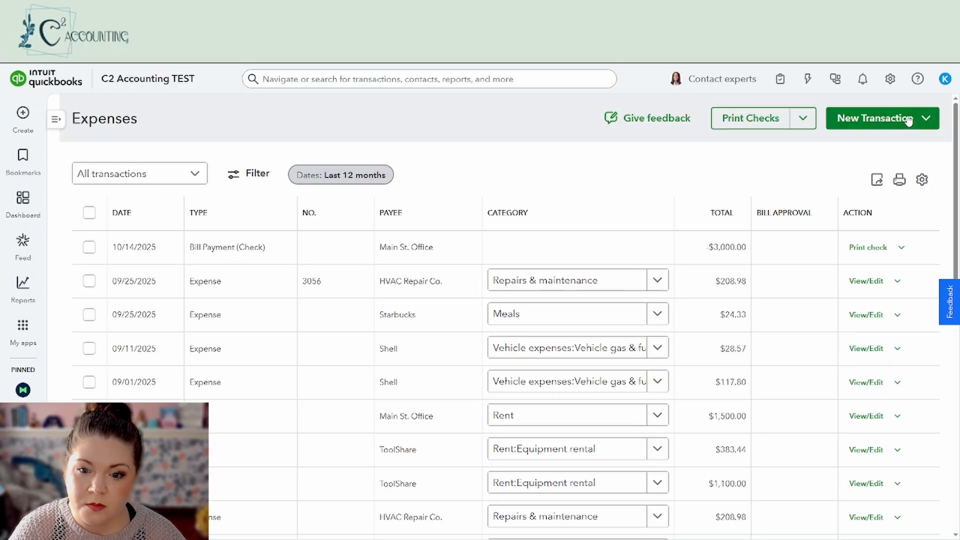
{"action": "left_click", "coordinate": [926, 119]}
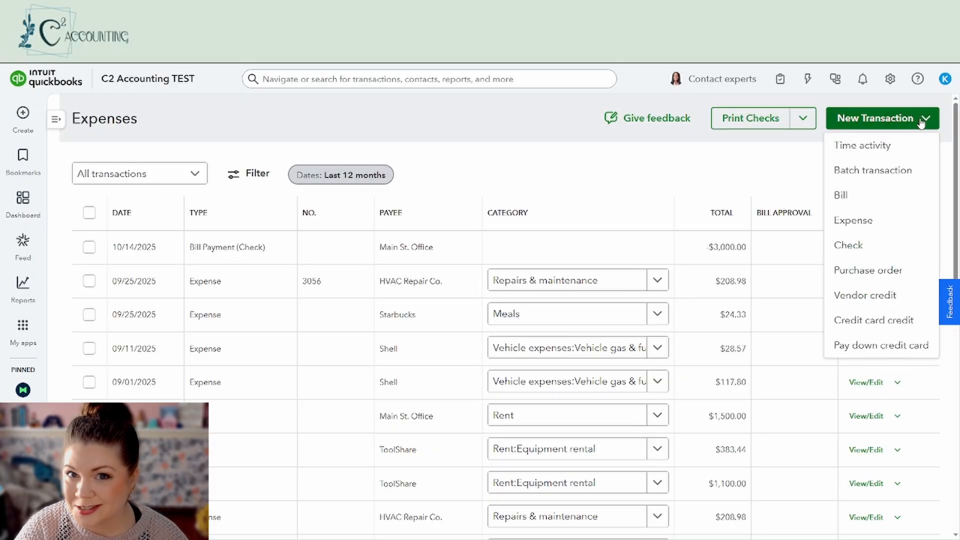
{"action": "left_click", "coordinate": [870, 225]}
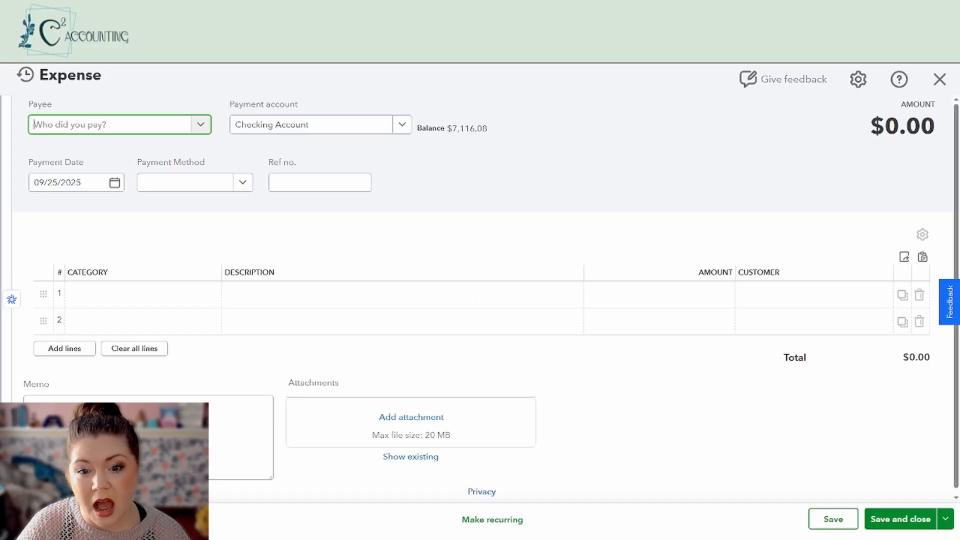
Step: Close the blank expense and open the Cleaning Company record from the vendors list
{"action": "left_click", "coordinate": [940, 79]}
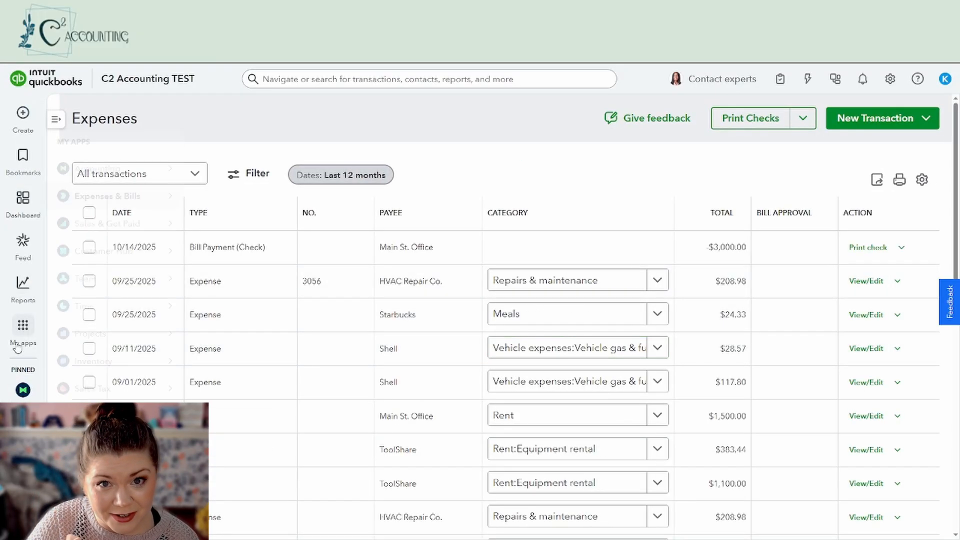
{"action": "mouse_move", "coordinate": [117, 201]}
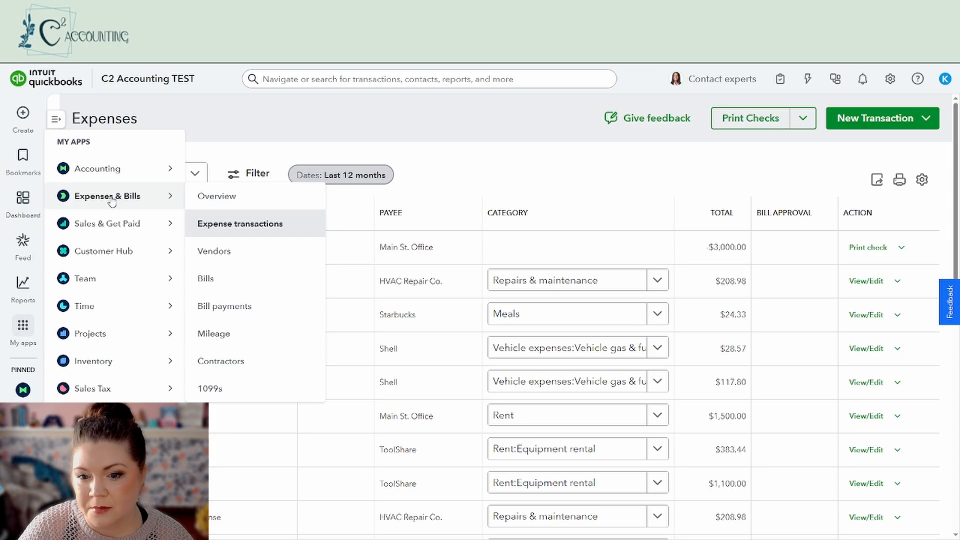
{"action": "left_click", "coordinate": [231, 256]}
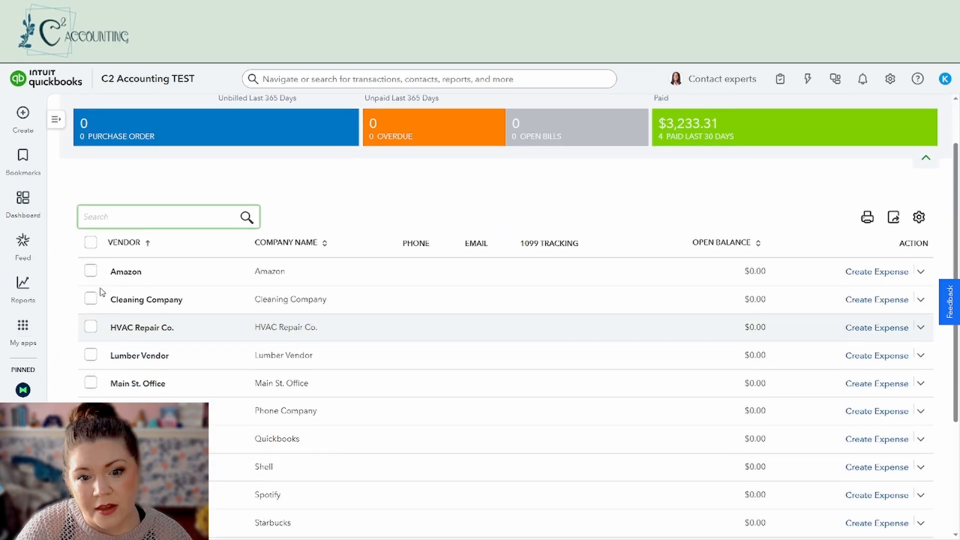
{"action": "left_click", "coordinate": [125, 299]}
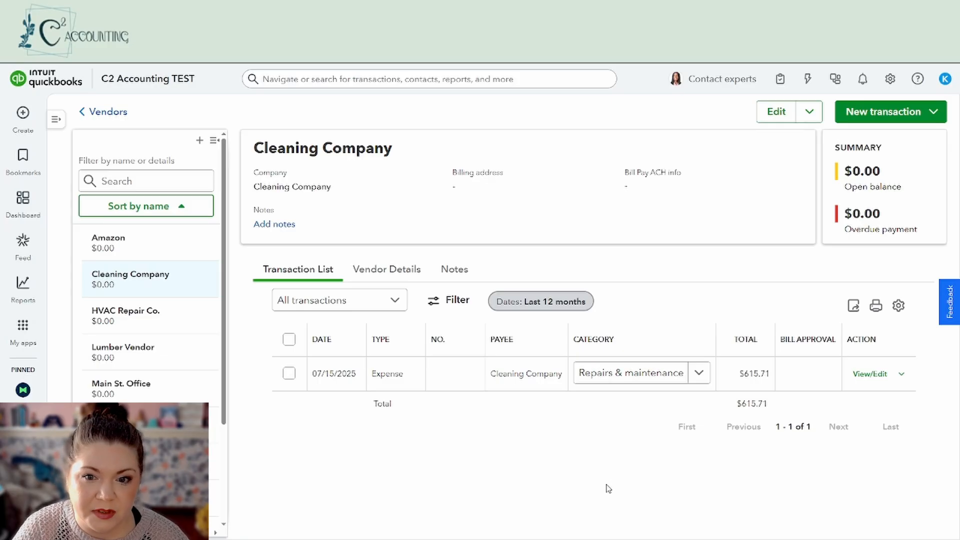
Step: Start a new expense from the Cleaning Company record and leave it without saving
{"action": "left_click", "coordinate": [927, 118]}
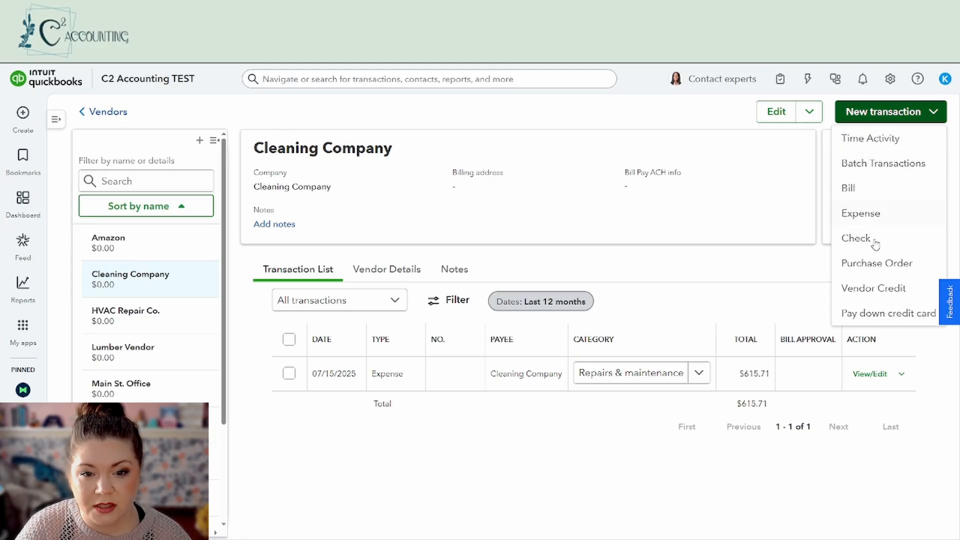
{"action": "left_click", "coordinate": [868, 215]}
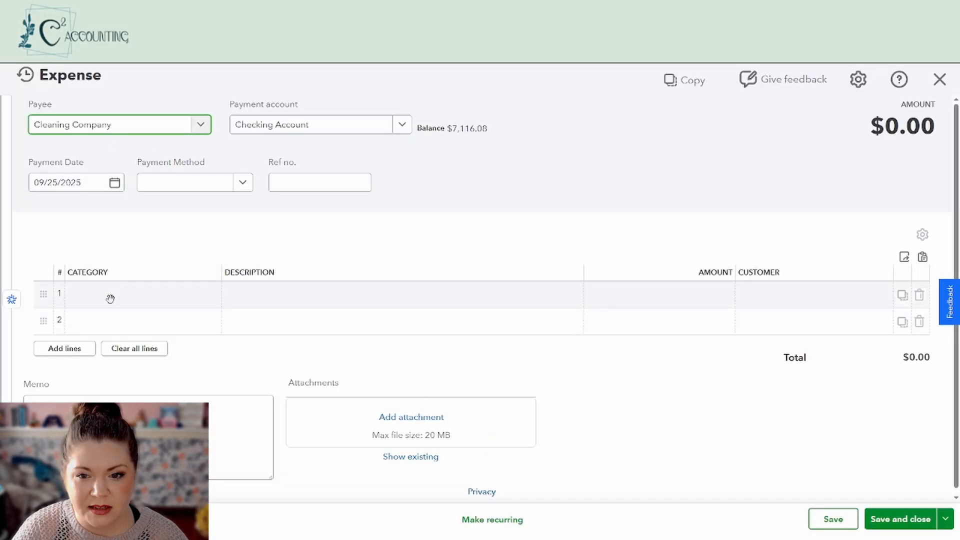
{"action": "left_click", "coordinate": [940, 79]}
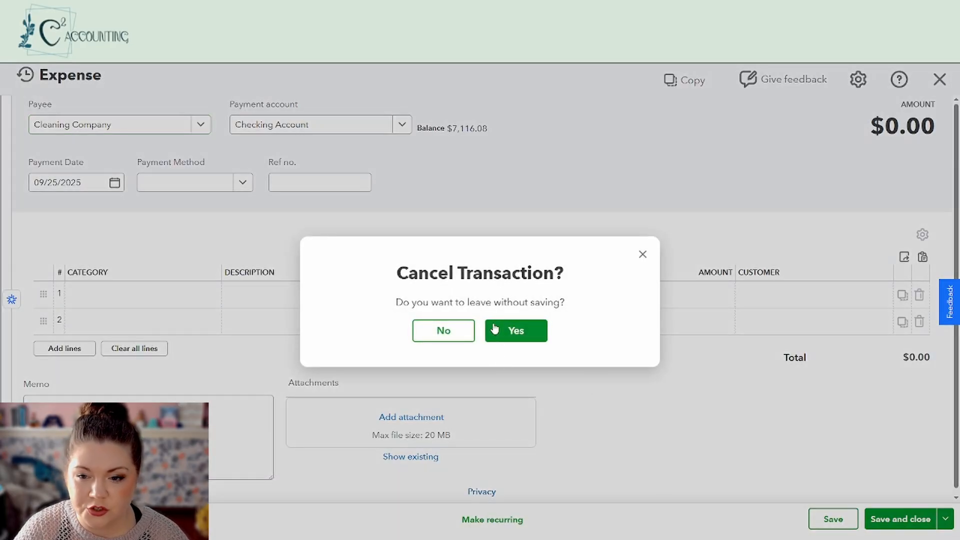
{"action": "left_click", "coordinate": [522, 334]}
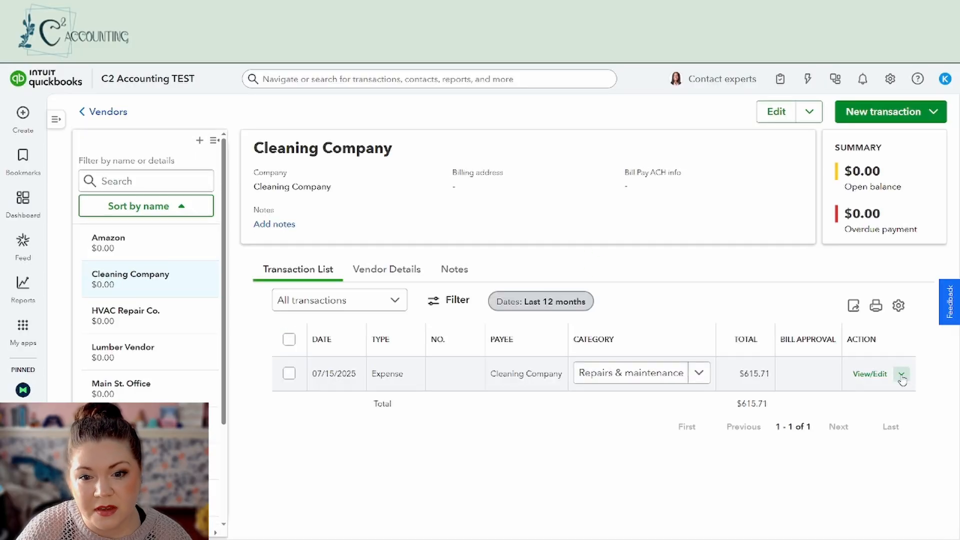
Step: Copy the Cleaning Company expense dated 07/15/2025 and open the copy's payment date for editing
{"action": "left_click", "coordinate": [899, 373]}
{"action": "left_click", "coordinate": [861, 424]}
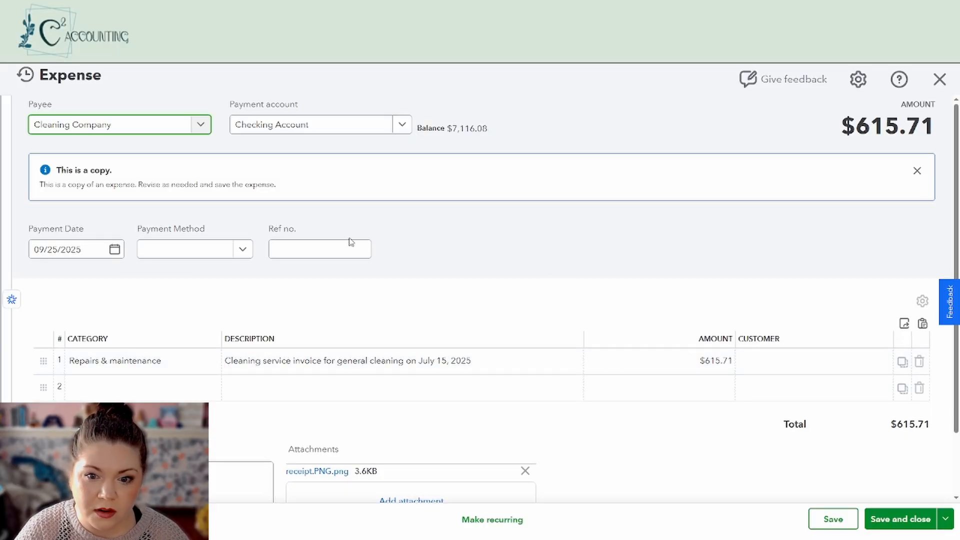
{"action": "left_click", "coordinate": [113, 256]}
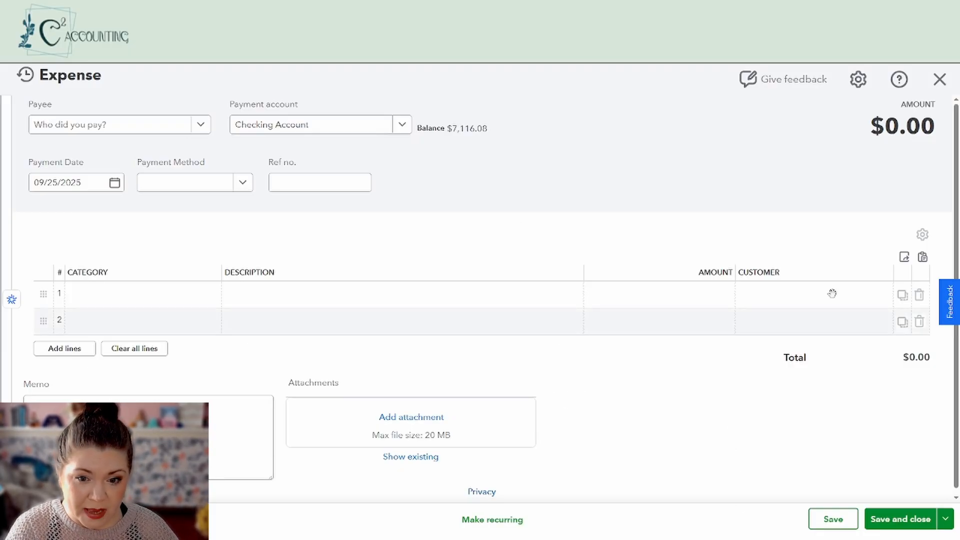
Step: Make the blank expense recurring with template name Equipment rental, type Scheduled, created 3 days in advance
{"action": "left_click", "coordinate": [493, 520]}
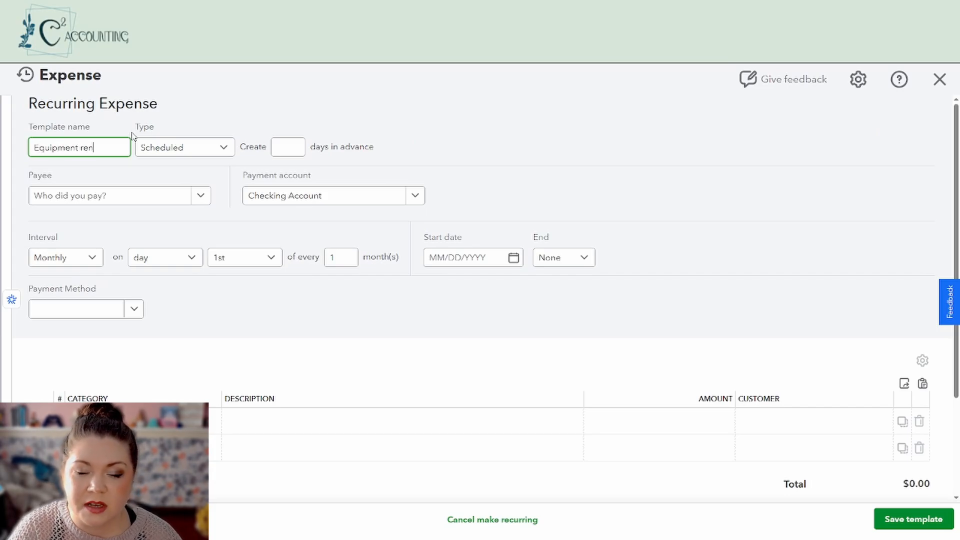
{"action": "left_click", "coordinate": [199, 155]}
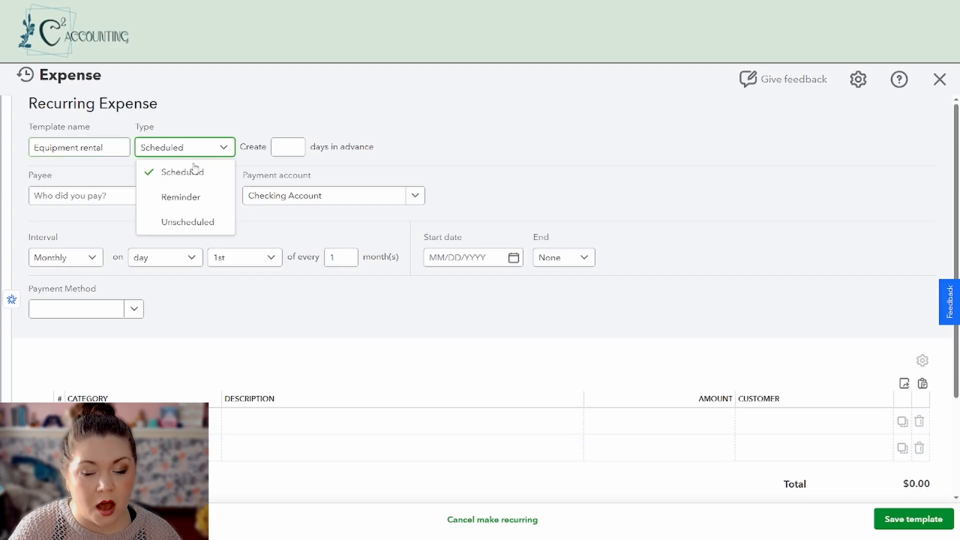
{"action": "left_click", "coordinate": [186, 180]}
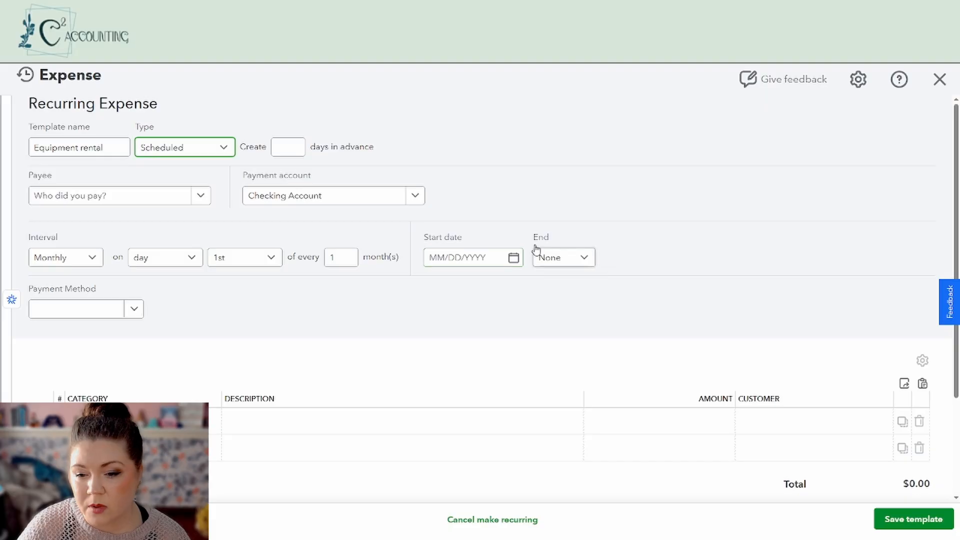
{"action": "left_click", "coordinate": [290, 149]}
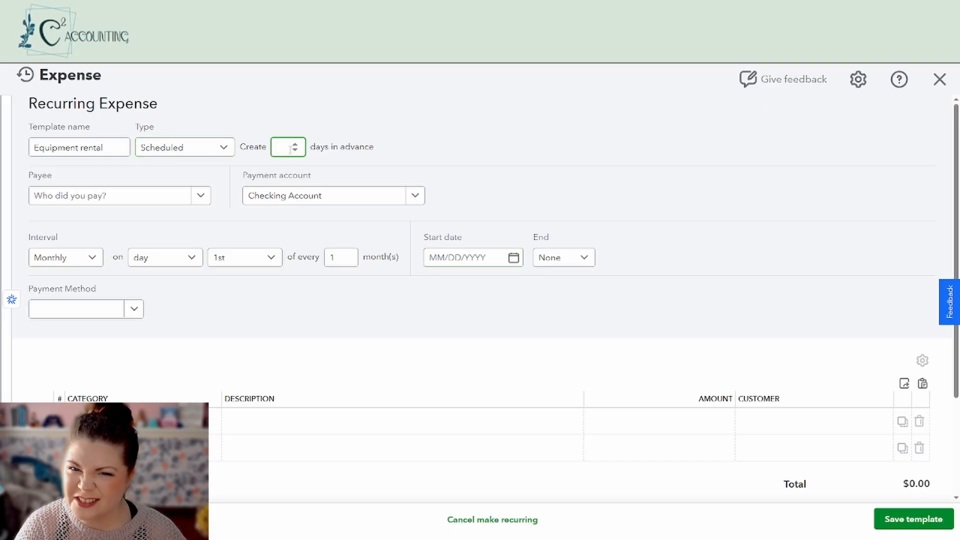
{"action": "left_click", "coordinate": [499, 169]}
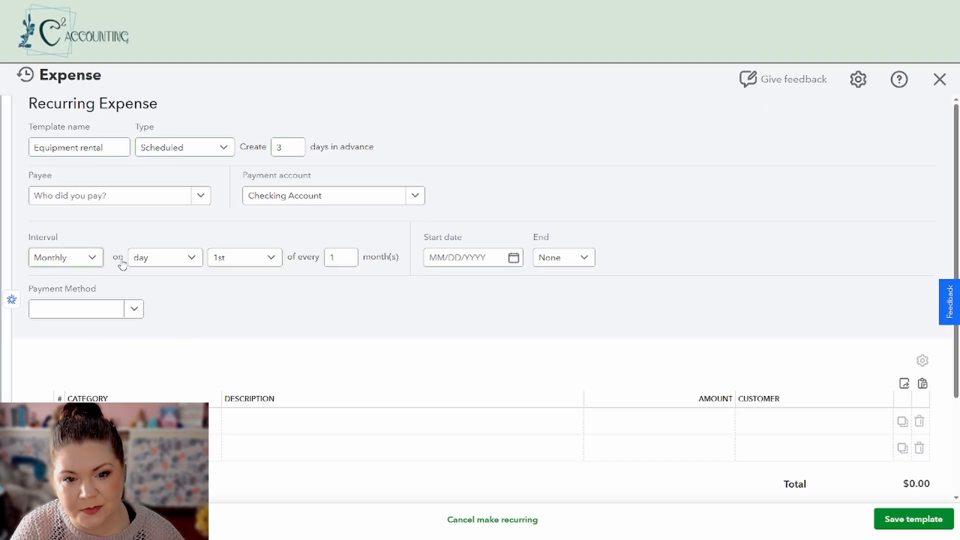
Step: Set the recurring expense's monthly interval to the 15th day
{"action": "left_click", "coordinate": [270, 258]}
{"action": "scroll", "coordinate": [244, 400], "scroll_direction": "down", "scroll_amount": 5}
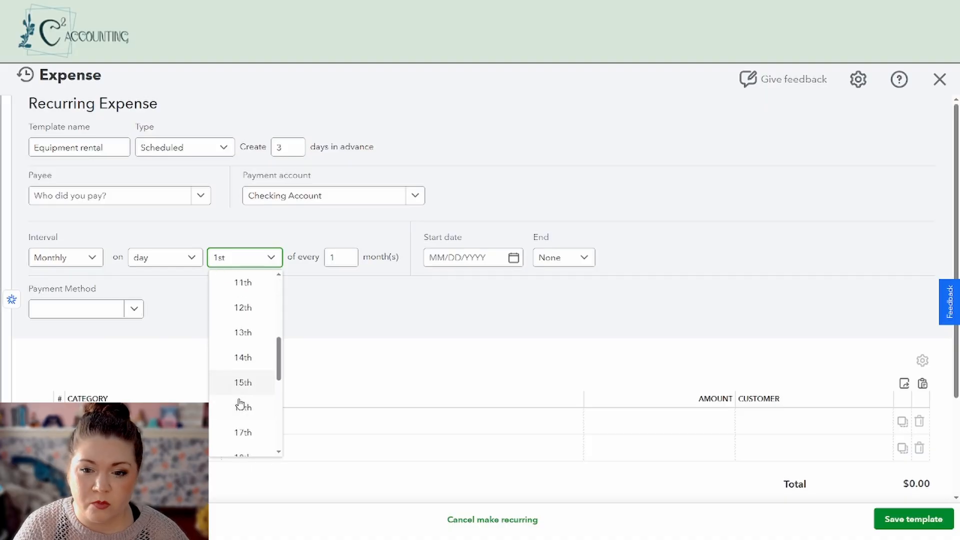
{"action": "left_click", "coordinate": [244, 382]}
Step: Try the Reminder and Unscheduled template types, read the unscheduled explanation, and return the type to Scheduled
{"action": "left_click", "coordinate": [193, 148]}
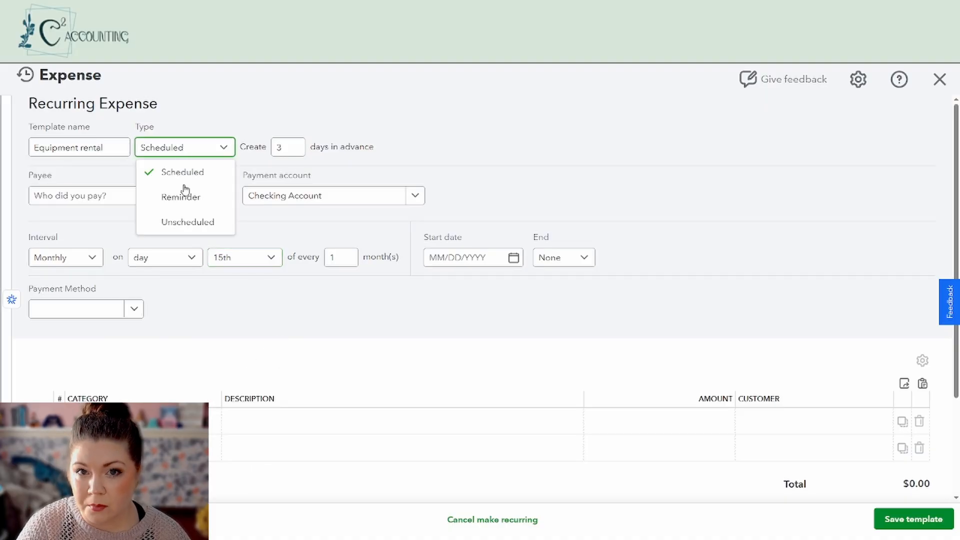
{"action": "left_click", "coordinate": [179, 199]}
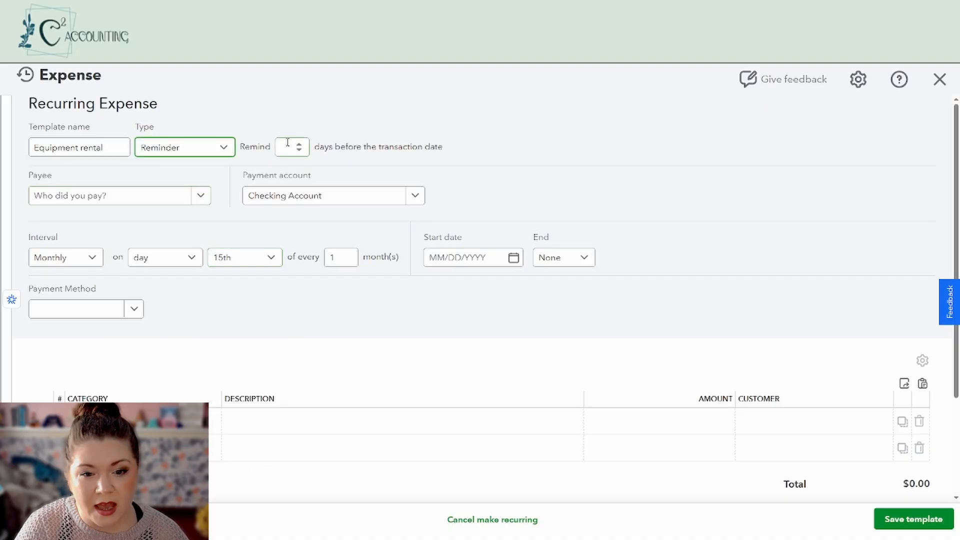
{"action": "left_click", "coordinate": [186, 150]}
{"action": "left_click", "coordinate": [188, 227]}
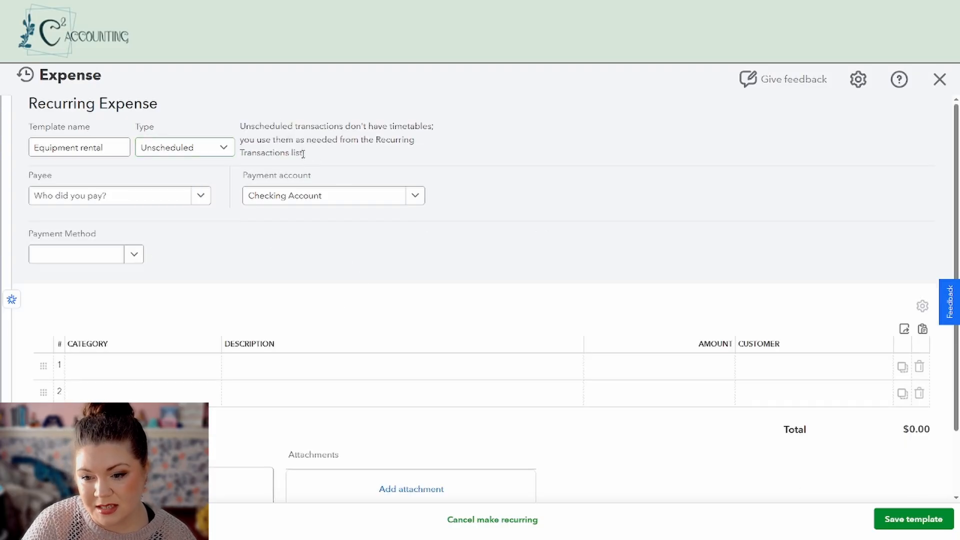
{"action": "left_click_drag", "start_coordinate": [303, 154], "coordinate": [240, 126]}
{"action": "left_click", "coordinate": [326, 163]}
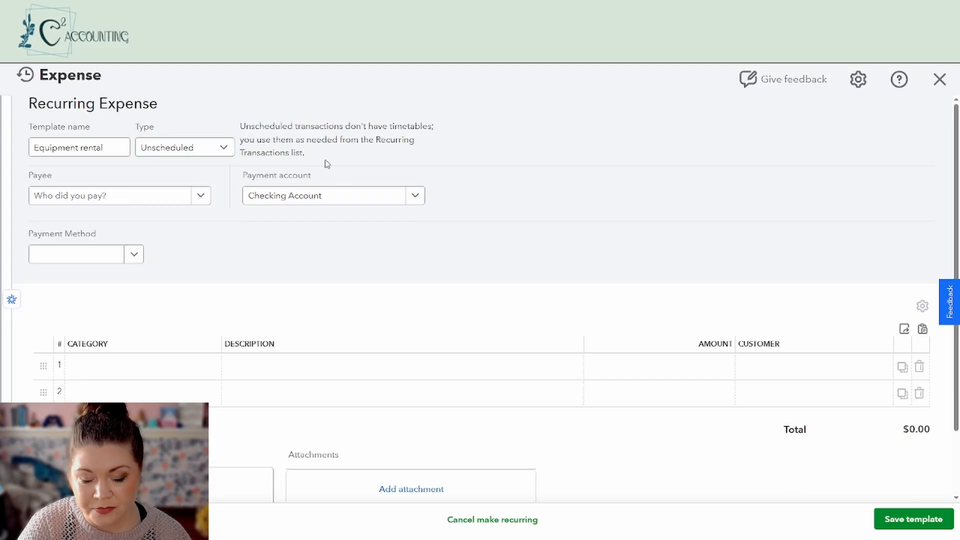
{"action": "left_click", "coordinate": [180, 146]}
{"action": "left_click", "coordinate": [180, 175]}
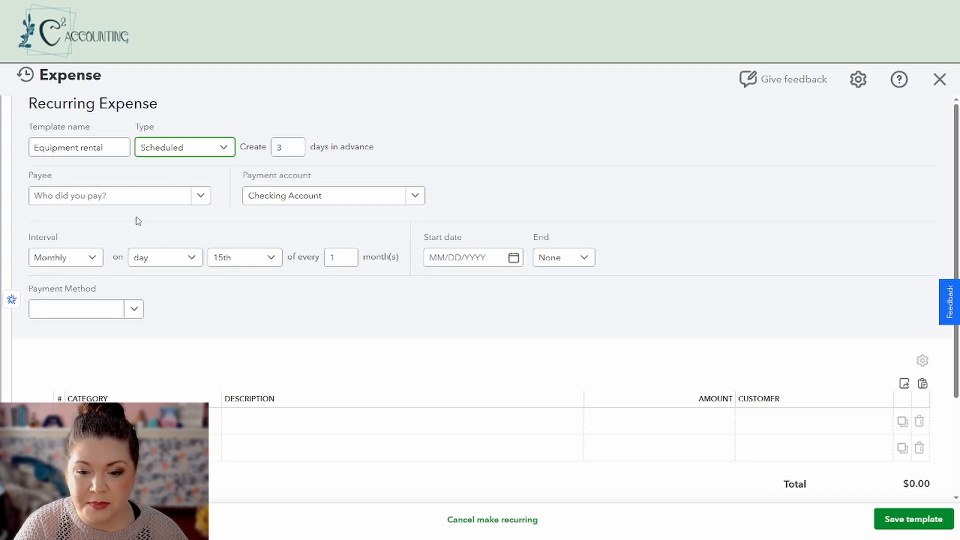
Step: Choose Equipment Rental Company as the recurring expense's payee and set the start date to 10/15/2025
{"action": "left_click", "coordinate": [113, 196]}
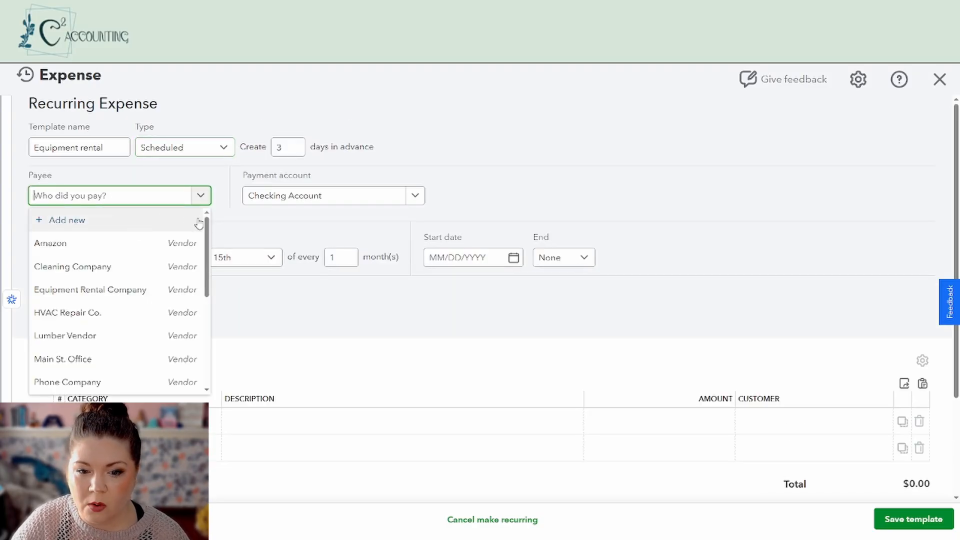
{"action": "left_click", "coordinate": [90, 295]}
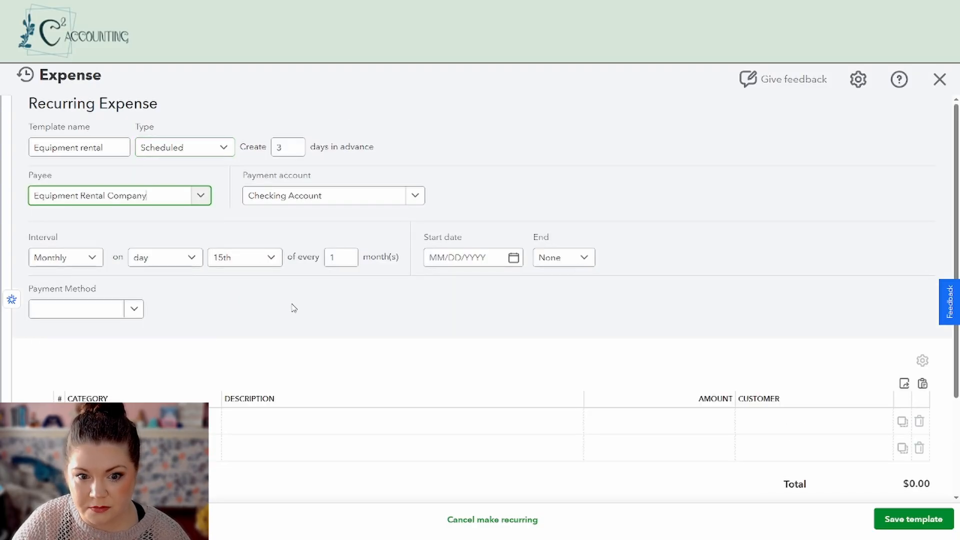
{"action": "left_click", "coordinate": [231, 266]}
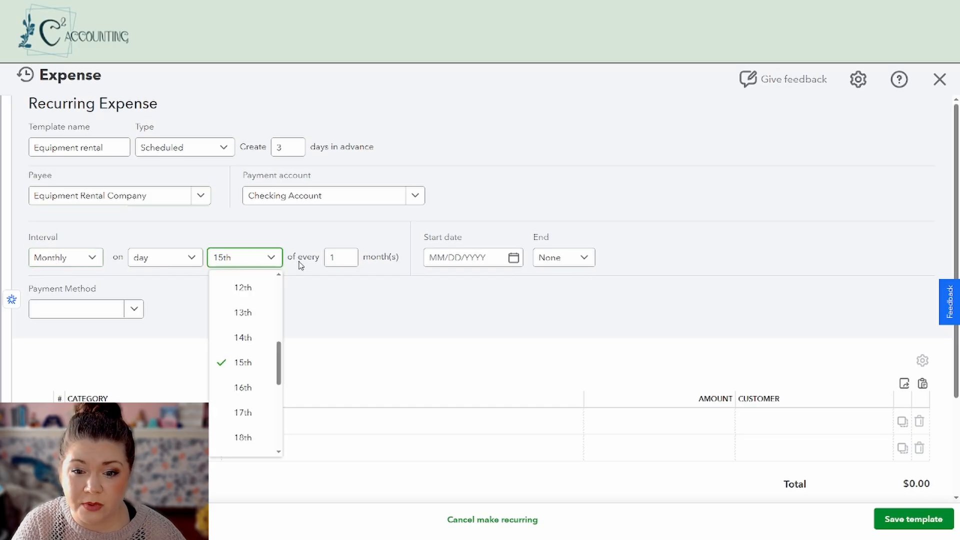
{"action": "left_click", "coordinate": [269, 266]}
{"action": "left_click", "coordinate": [512, 259]}
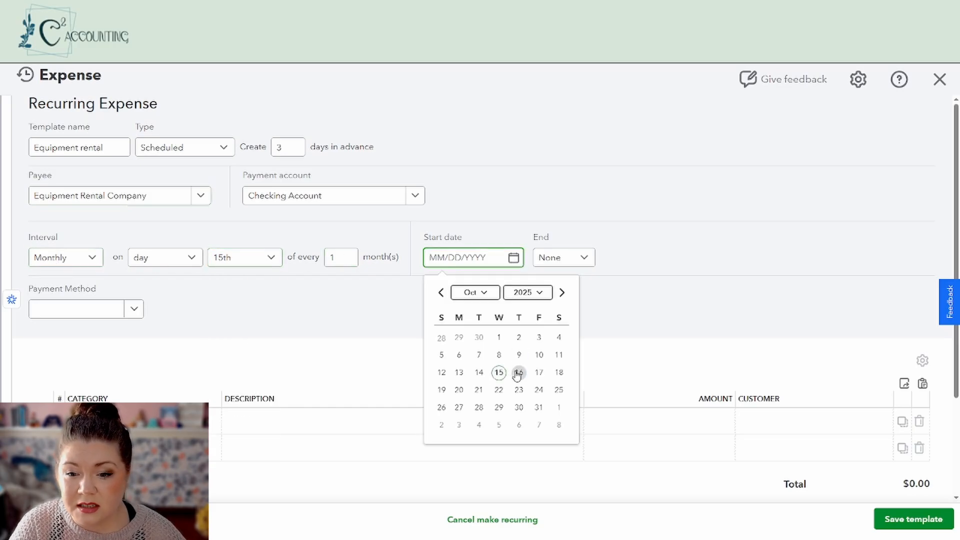
{"action": "left_click", "coordinate": [498, 373]}
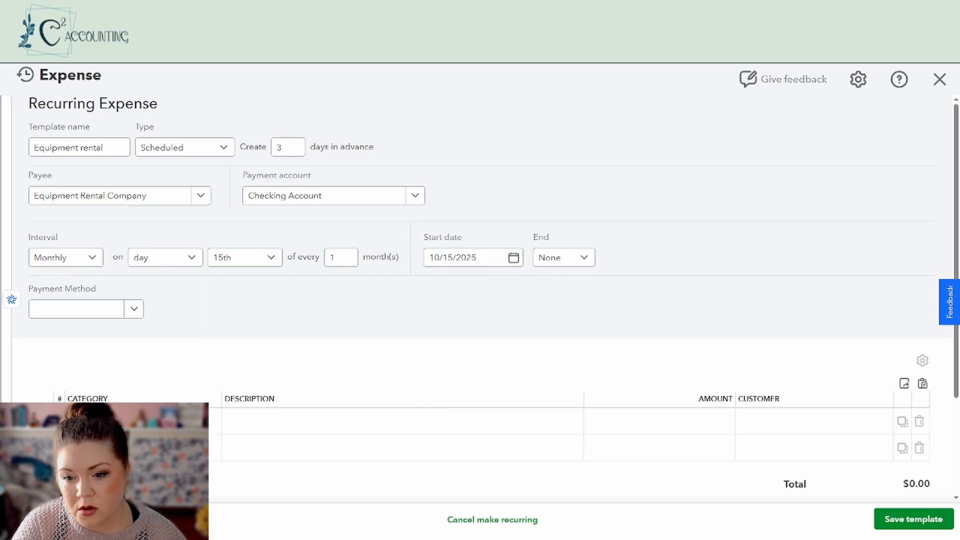
Step: Close the recurring expense form and open the company's list of recurring transactions
{"action": "left_click", "coordinate": [939, 79]}
{"action": "left_click", "coordinate": [890, 78]}
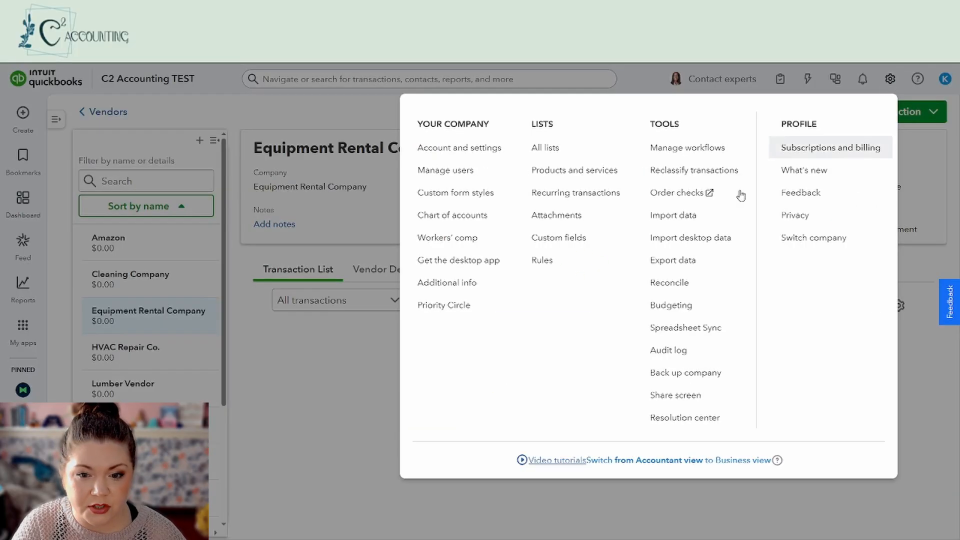
{"action": "left_click", "coordinate": [570, 193]}
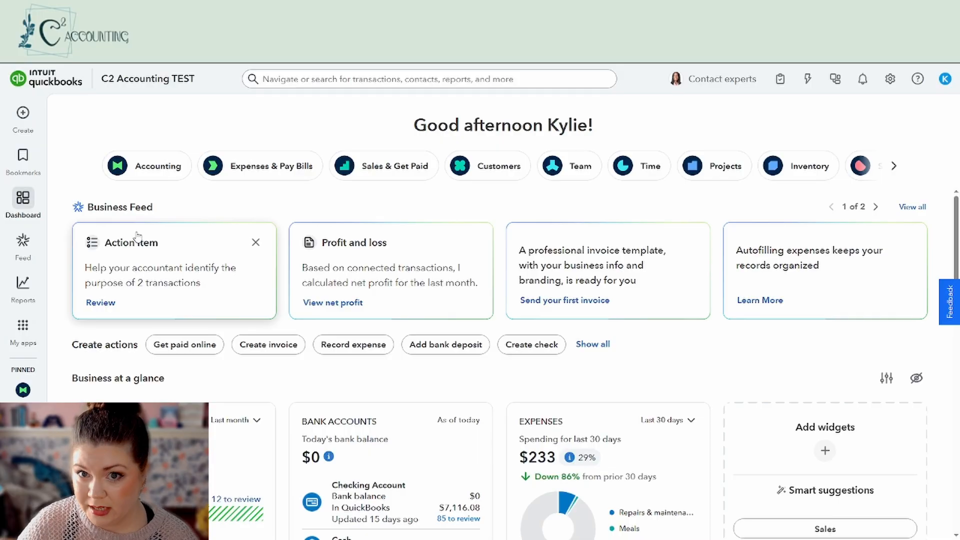
Step: Create a new bill and choose Lumber Vendor as its vendor
{"action": "left_click", "coordinate": [26, 119]}
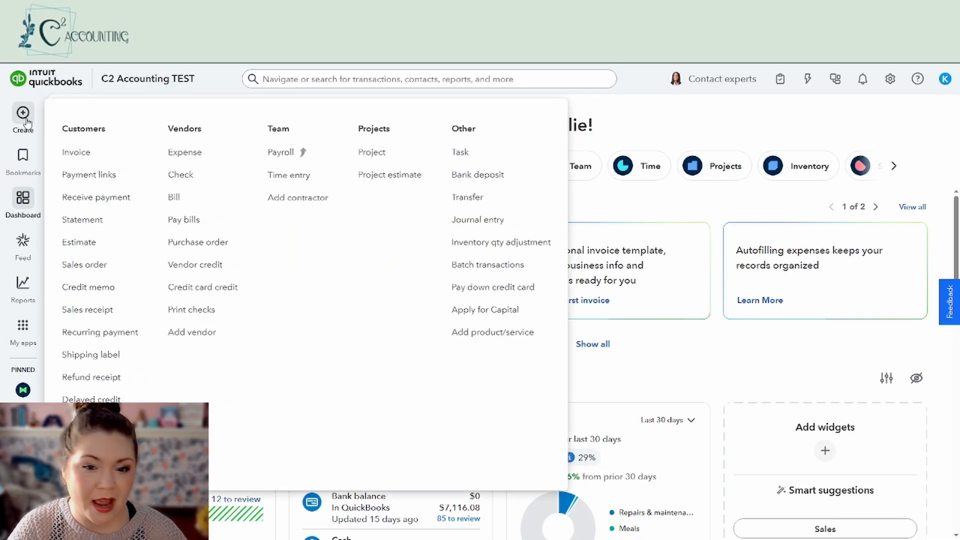
{"action": "left_click", "coordinate": [194, 206]}
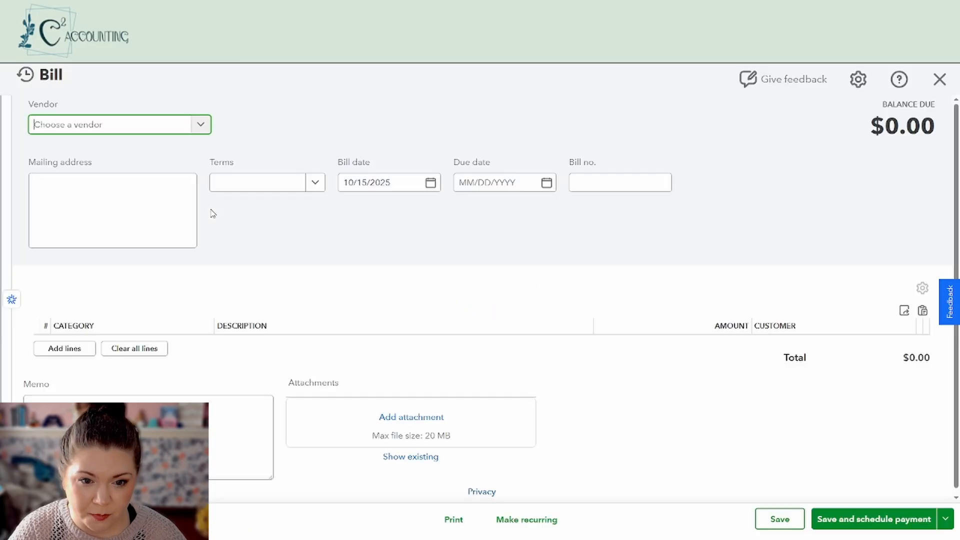
{"action": "left_click", "coordinate": [125, 128]}
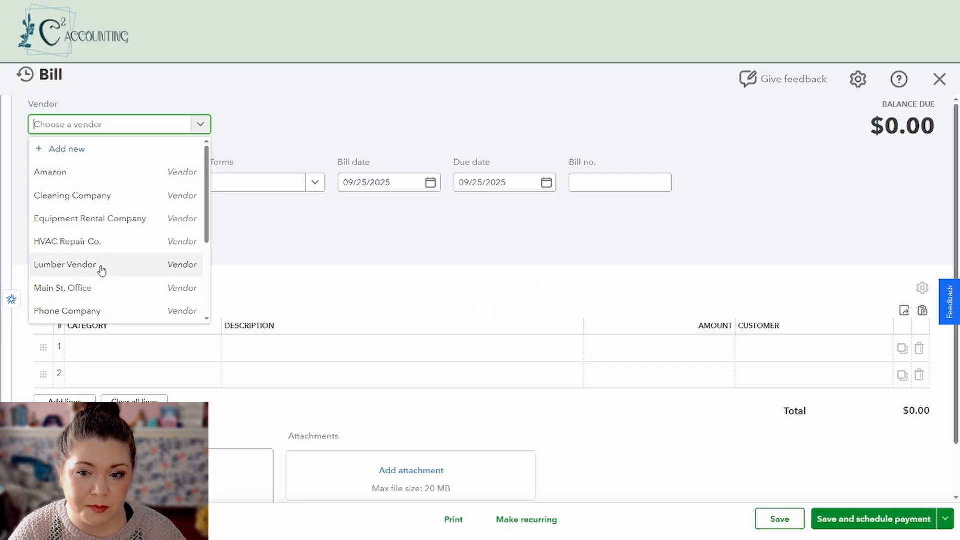
{"action": "left_click", "coordinate": [103, 266]}
Step: Look over the bill's autofill-from-file options and the available payment terms
{"action": "left_click", "coordinate": [11, 299]}
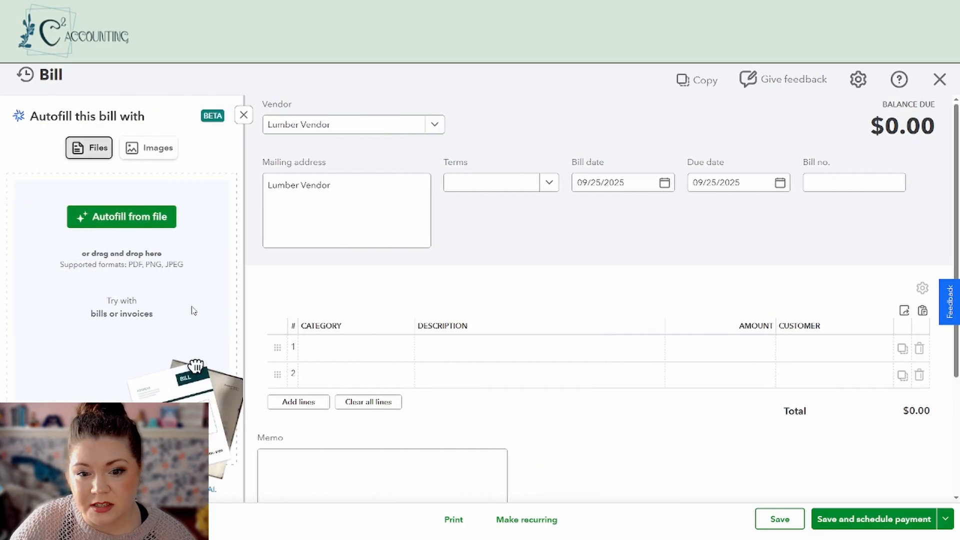
{"action": "left_click", "coordinate": [249, 114]}
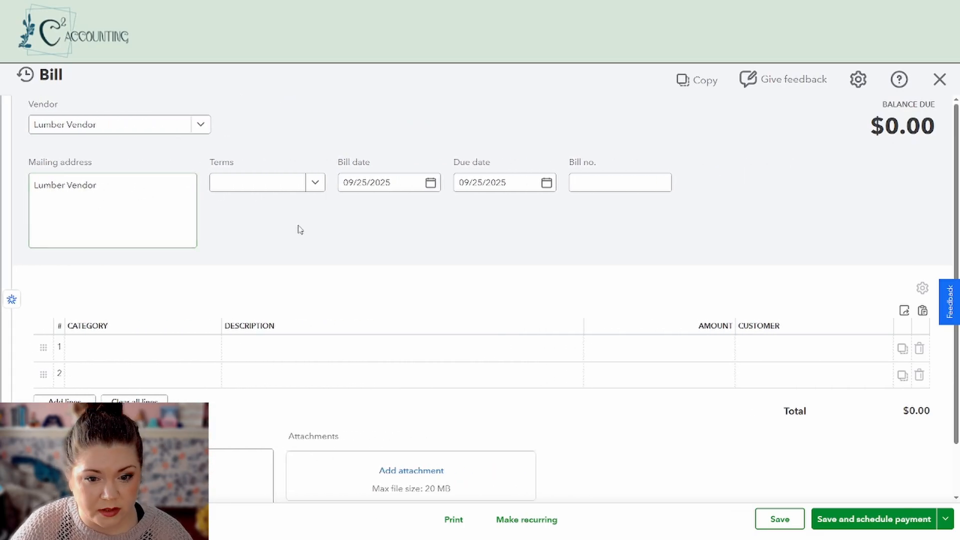
{"action": "left_click", "coordinate": [269, 189]}
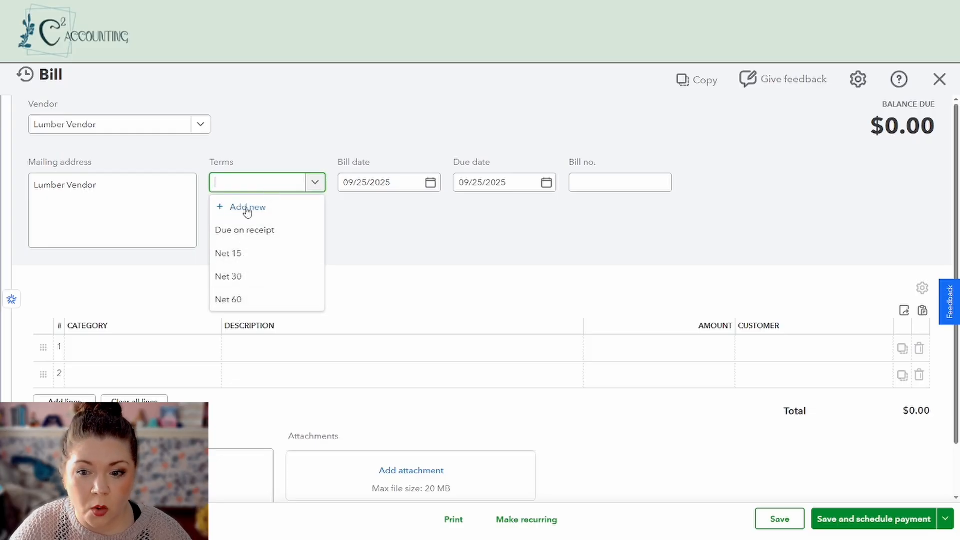
Step: Set the bill date to 09/01/2025, the due date to 09/30/2025 and the bill number to Inv4
{"action": "left_click", "coordinate": [430, 183]}
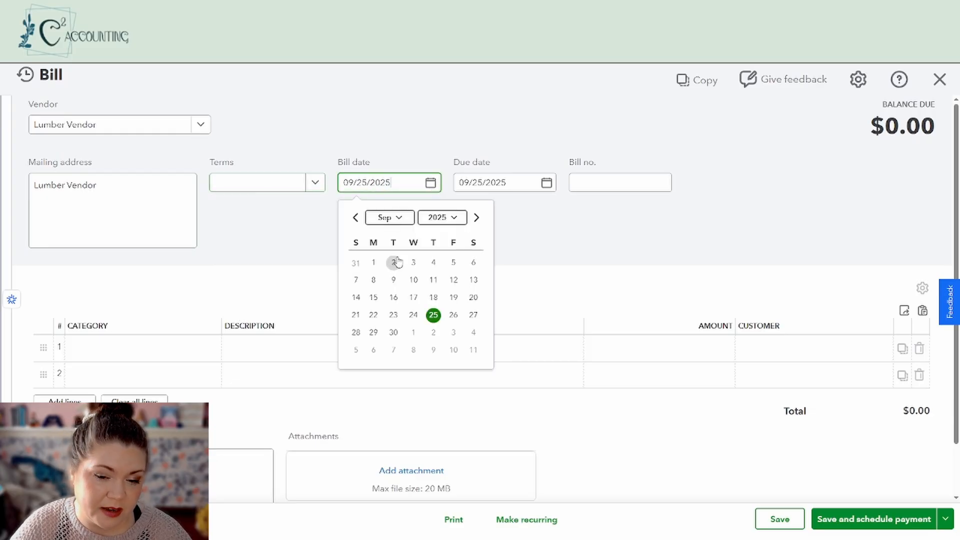
{"action": "left_click", "coordinate": [379, 265]}
{"action": "left_click", "coordinate": [547, 182]}
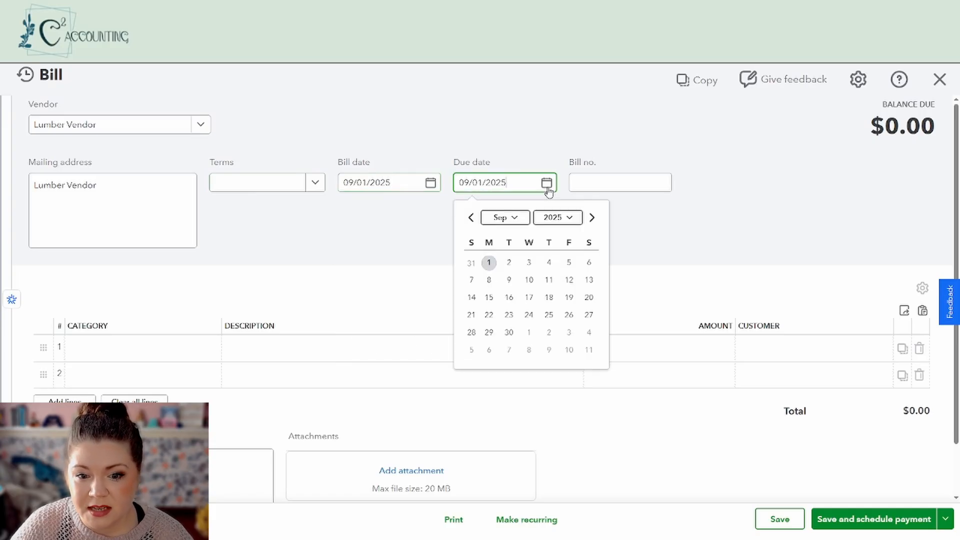
{"action": "left_click", "coordinate": [509, 332]}
{"action": "left_click", "coordinate": [604, 176]}
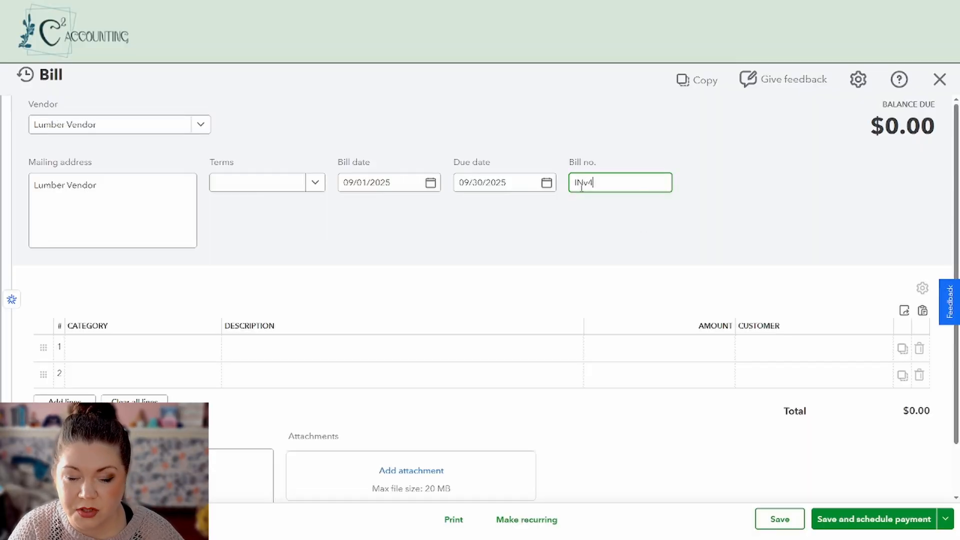
{"action": "type", "text": "Inv4"}
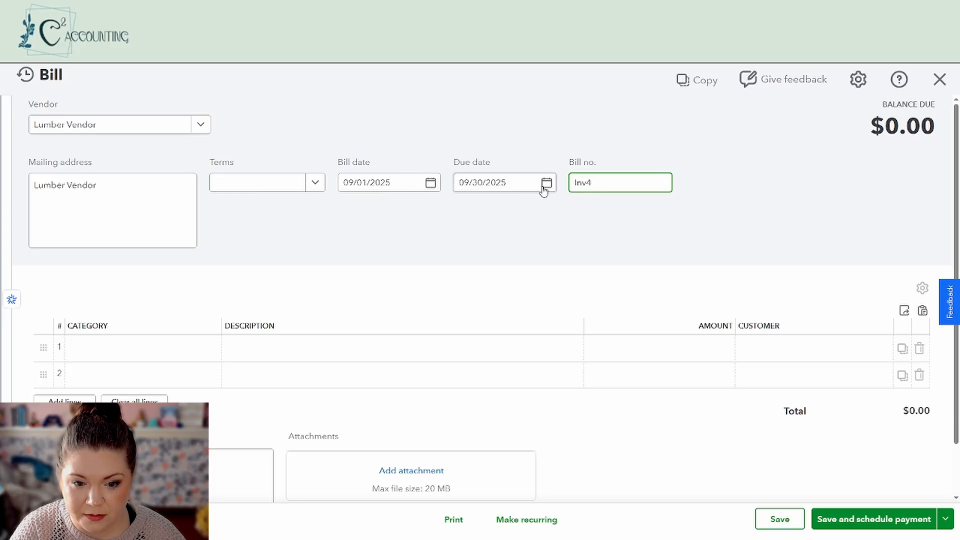
Step: Fill the first bill line with category Job Materials, amount $473.00 and Customer A
{"action": "left_click", "coordinate": [124, 358]}
{"action": "type", "text": "job"}
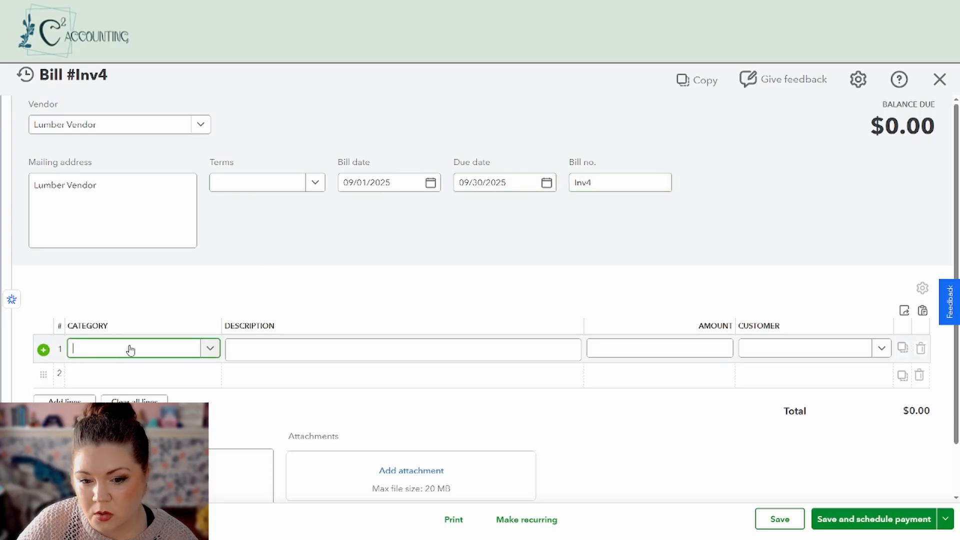
{"action": "left_click", "coordinate": [121, 324]}
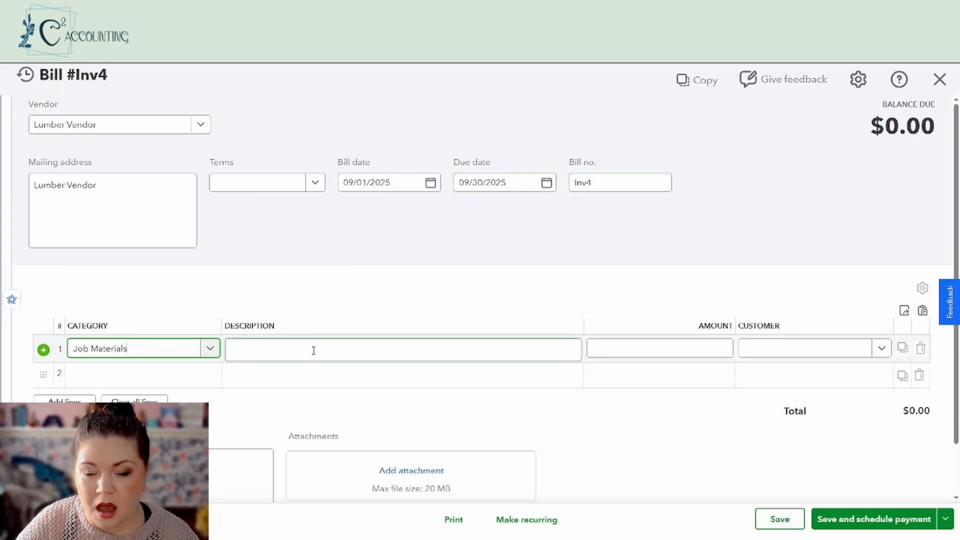
{"action": "left_click", "coordinate": [681, 349]}
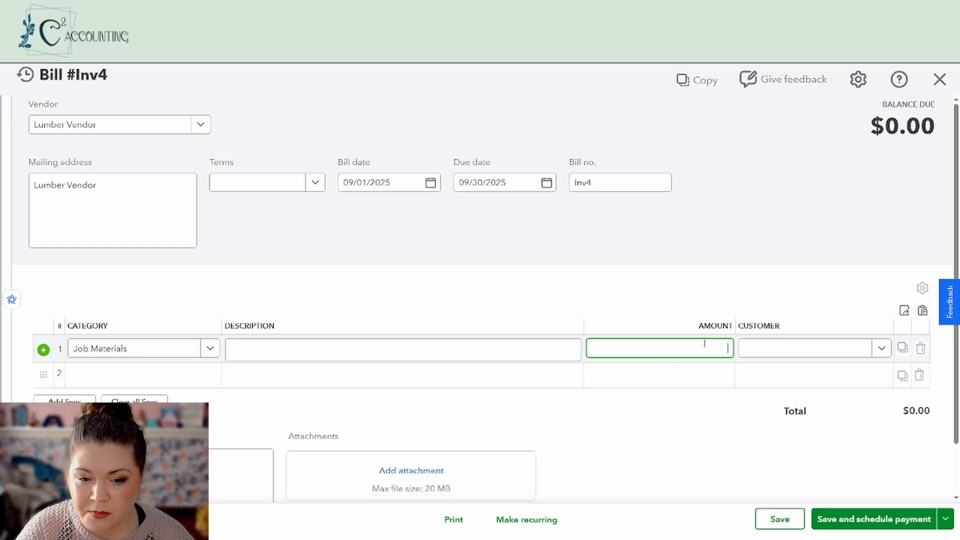
{"action": "left_click", "coordinate": [831, 347]}
{"action": "left_click", "coordinate": [785, 395]}
{"action": "left_click", "coordinate": [638, 429]}
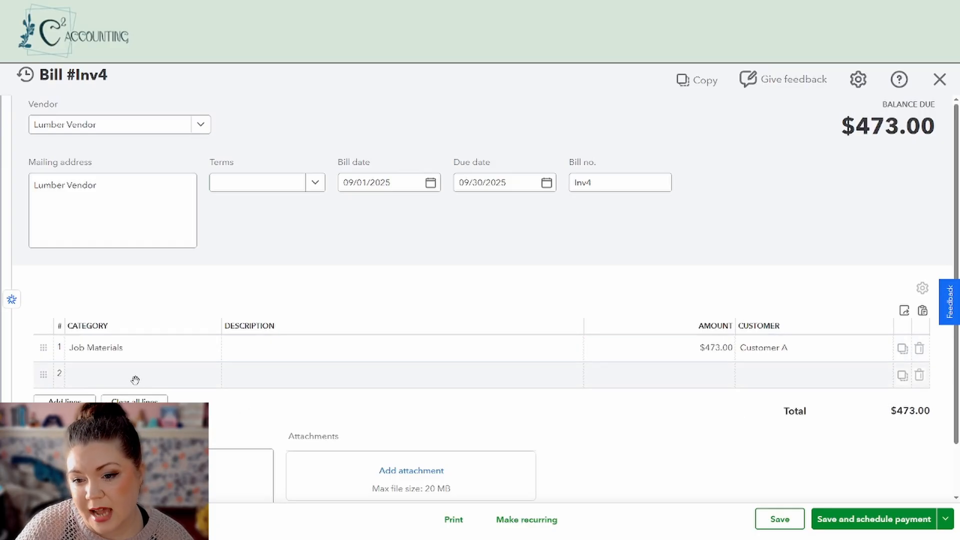
Step: Add a second bill line for Job Materials at $678.00 for Customer B and save the bill
{"action": "left_click", "coordinate": [135, 380]}
{"action": "type", "text": "job"}
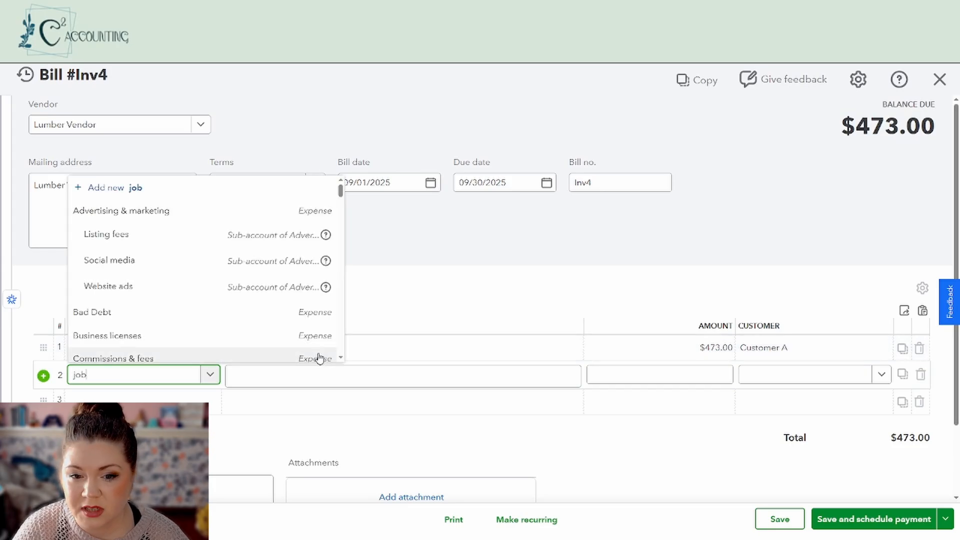
{"action": "left_click", "coordinate": [155, 351]}
{"action": "left_click", "coordinate": [637, 382]}
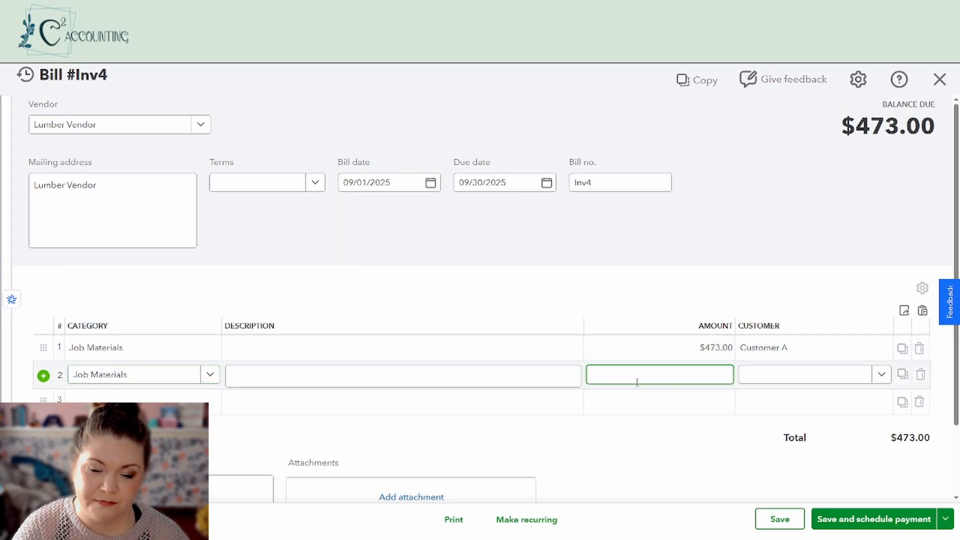
{"action": "type", "text": "678"}
{"action": "left_click", "coordinate": [808, 375]}
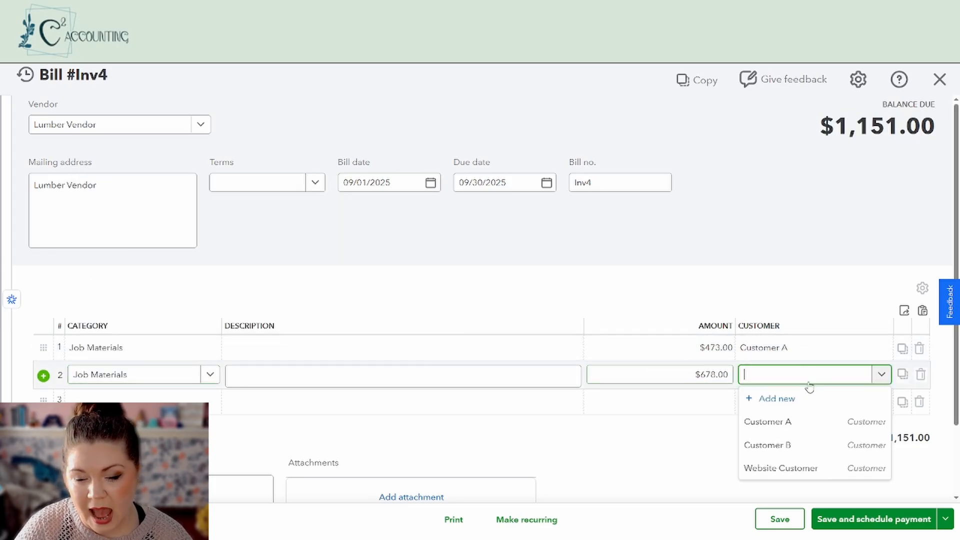
{"action": "left_click", "coordinate": [770, 444]}
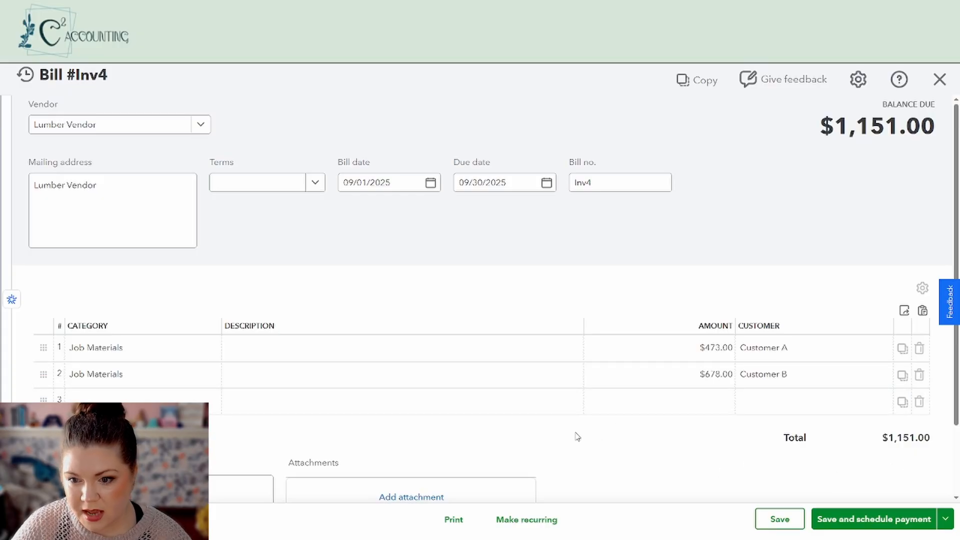
{"action": "scroll", "coordinate": [578, 437], "scroll_direction": "down", "scroll_amount": 2}
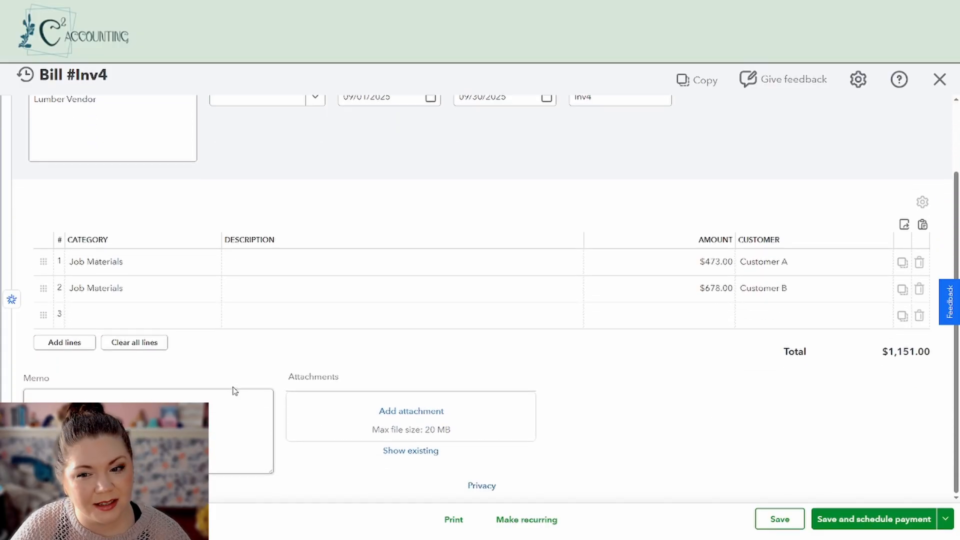
{"action": "left_click", "coordinate": [785, 520]}
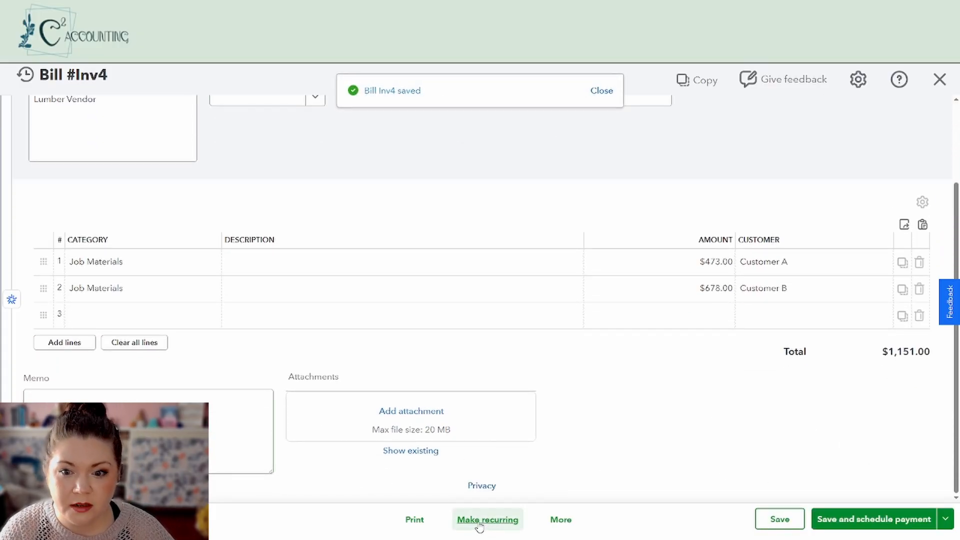
Step: Review the recurring bill template form made from the saved bill and close it without saving
{"action": "left_click", "coordinate": [487, 520]}
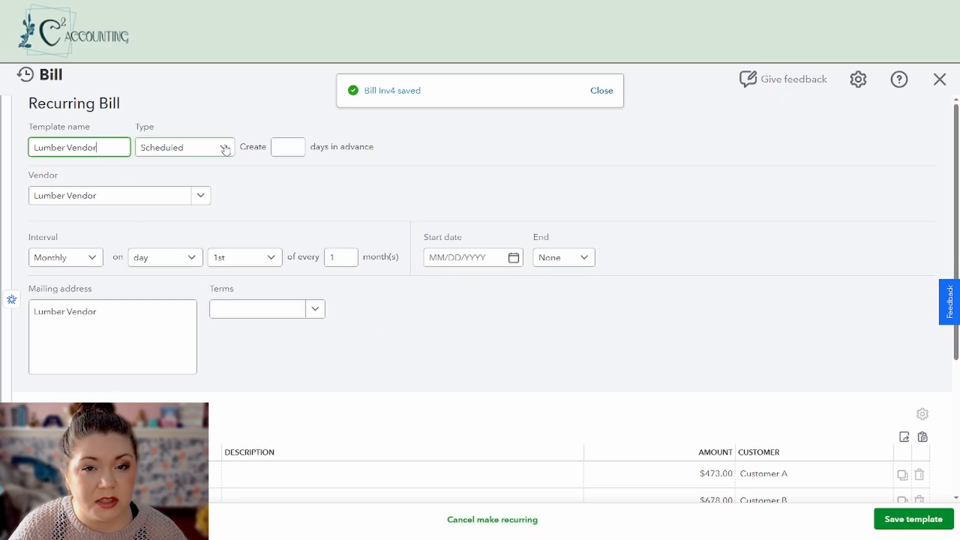
{"action": "scroll", "coordinate": [572, 276], "scroll_direction": "down", "scroll_amount": 4}
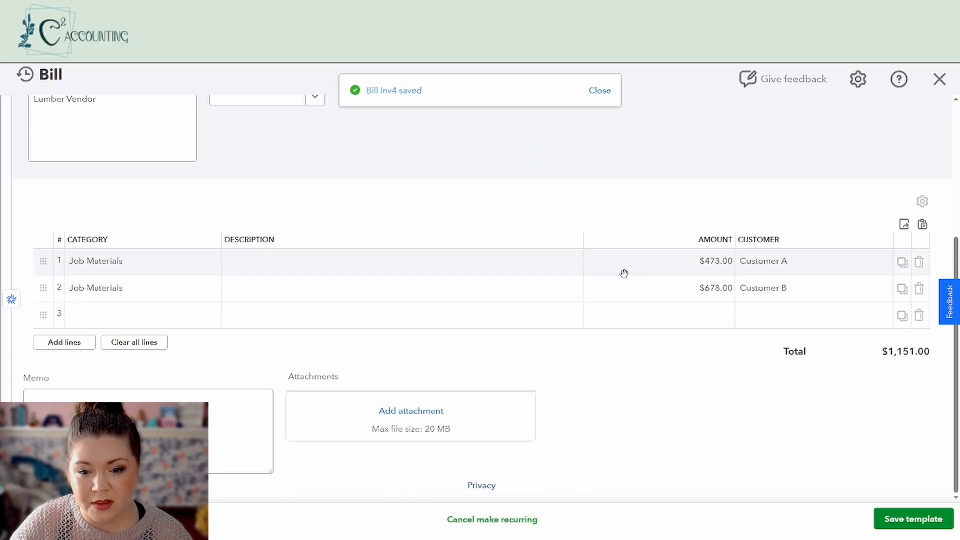
{"action": "scroll", "coordinate": [624, 272], "scroll_direction": "up", "scroll_amount": 4}
{"action": "left_click", "coordinate": [940, 78]}
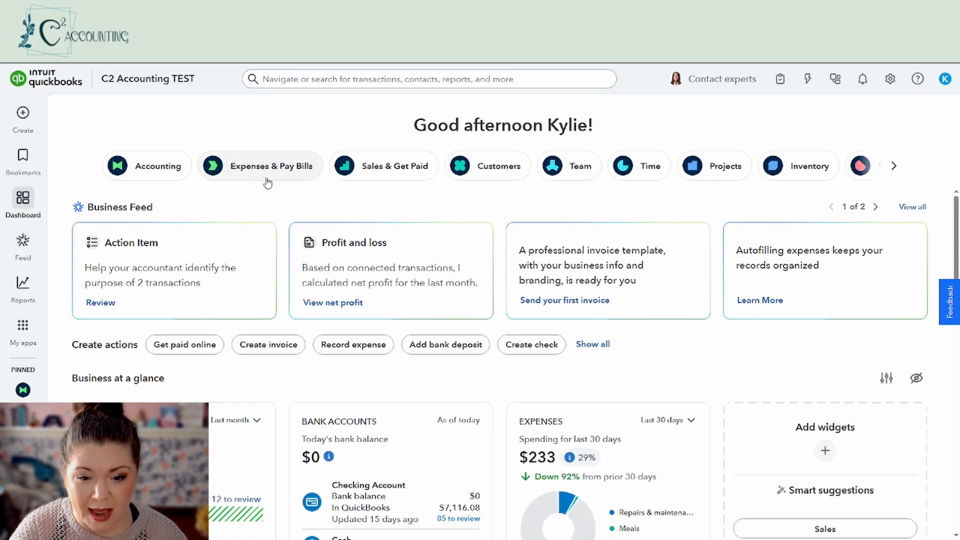
Step: View how to start a new bill from the expense transactions list, then close the blank form
{"action": "left_click", "coordinate": [23, 327]}
{"action": "mouse_move", "coordinate": [96, 216]}
{"action": "mouse_move", "coordinate": [122, 195]}
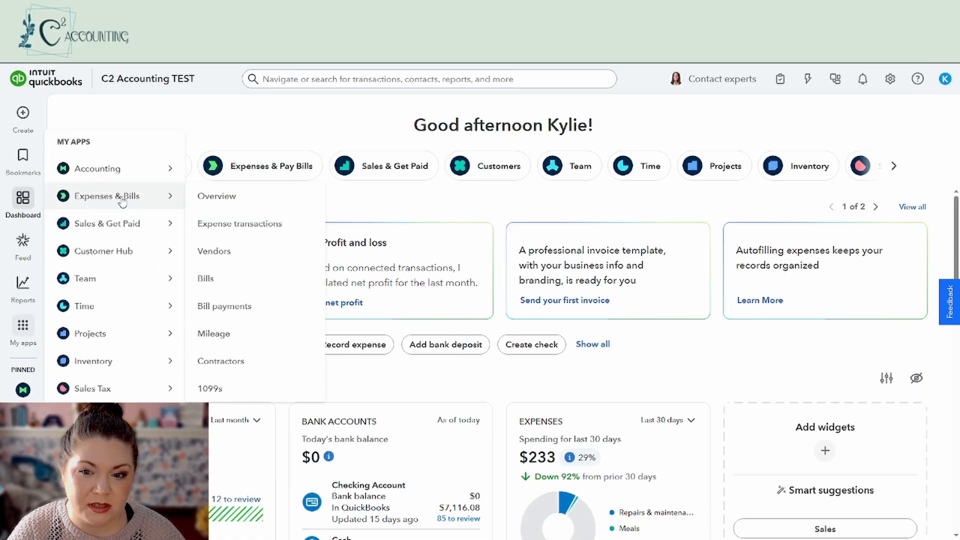
{"action": "left_click", "coordinate": [251, 226]}
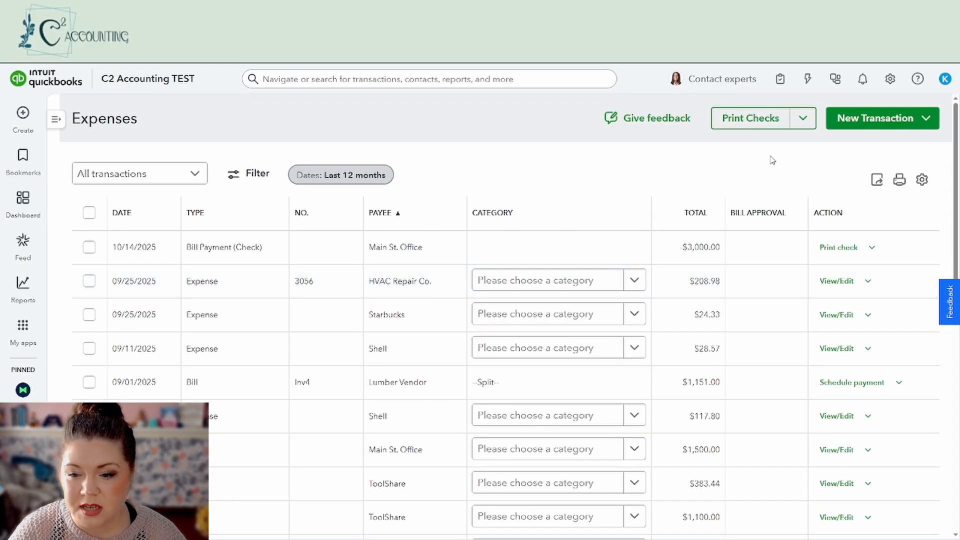
{"action": "left_click", "coordinate": [875, 118]}
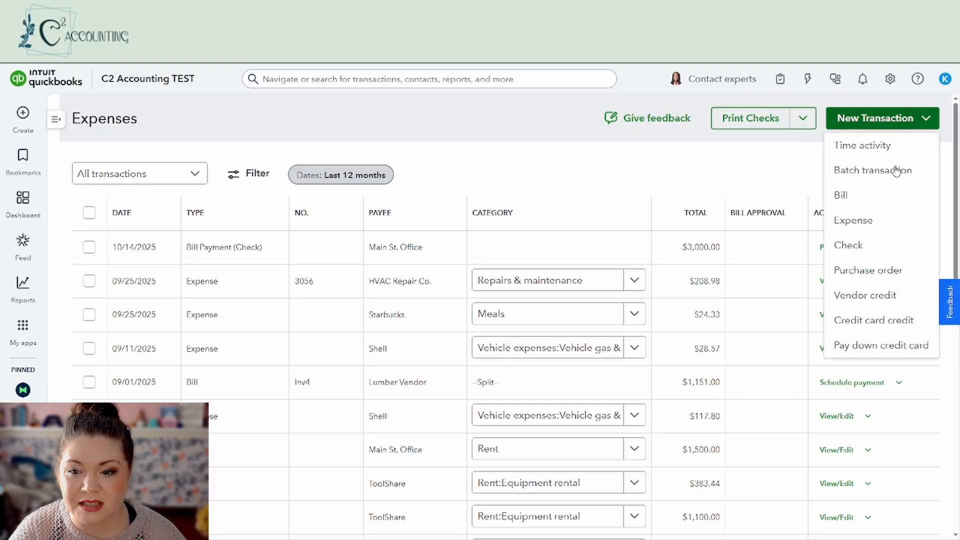
{"action": "left_click", "coordinate": [850, 199]}
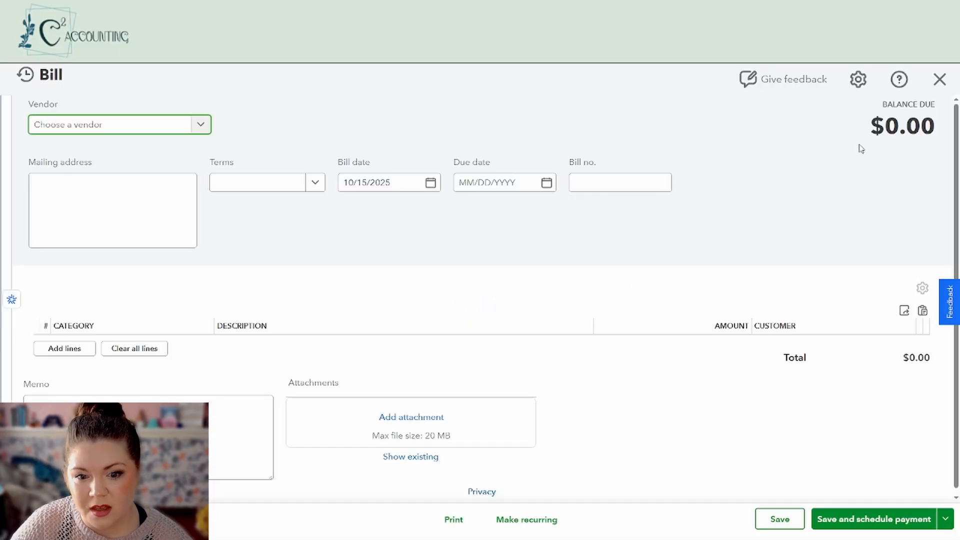
{"action": "left_click", "coordinate": [939, 78]}
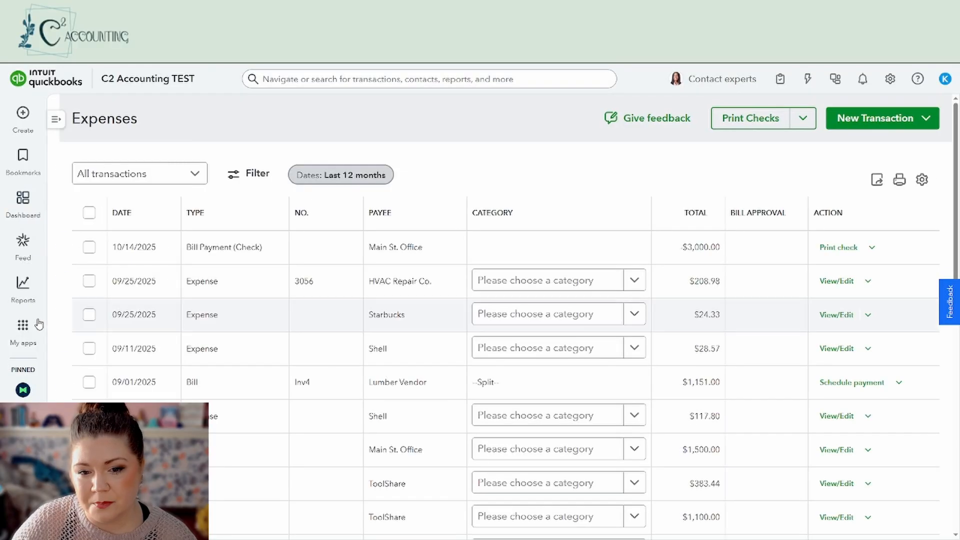
Step: Examine the company's unpaid, paid and for-review bills and the guidance on managing bills
{"action": "left_click", "coordinate": [23, 328]}
{"action": "mouse_move", "coordinate": [125, 196]}
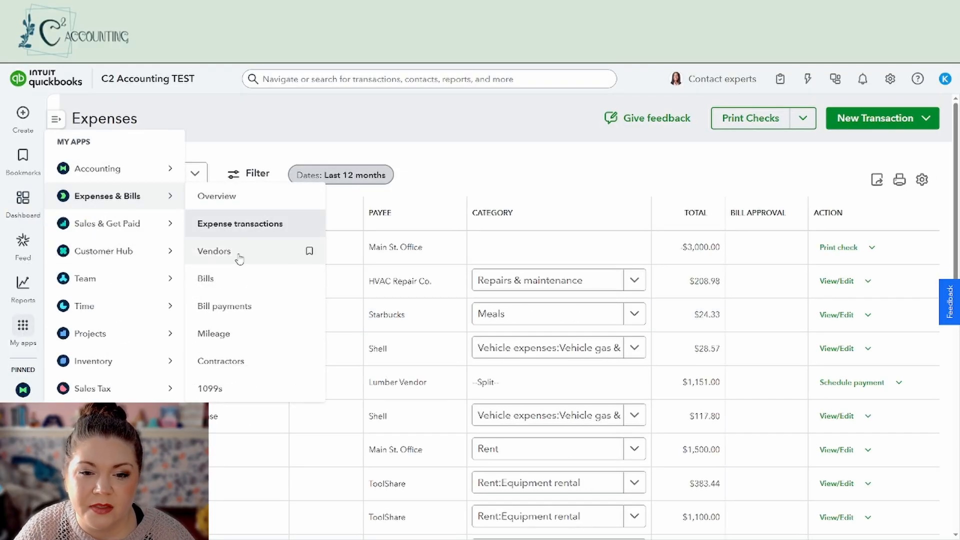
{"action": "left_click", "coordinate": [230, 286]}
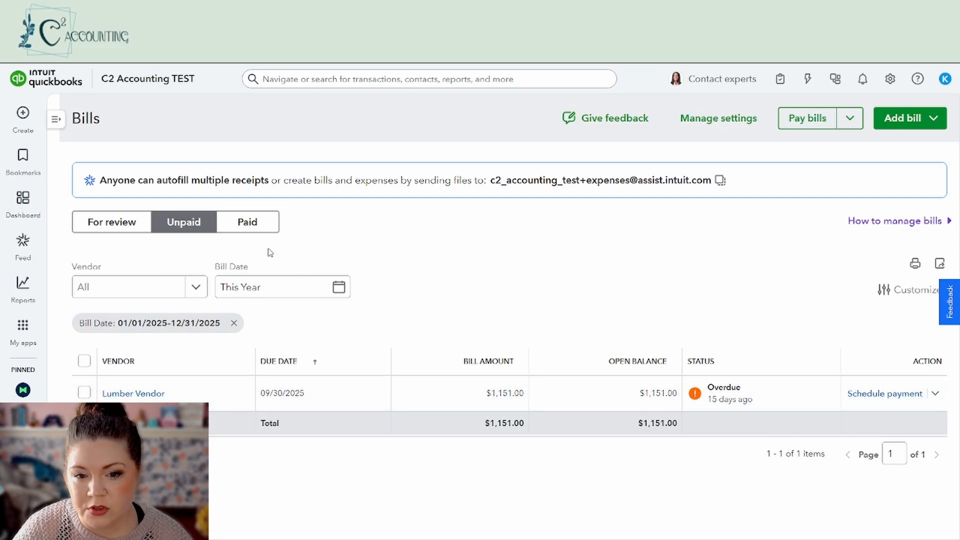
{"action": "left_click", "coordinate": [246, 222]}
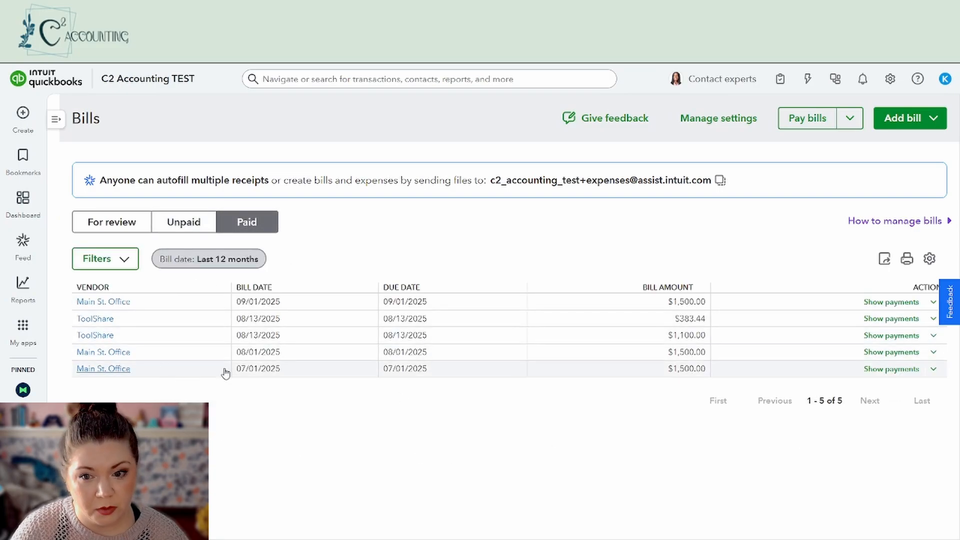
{"action": "left_click", "coordinate": [100, 222]}
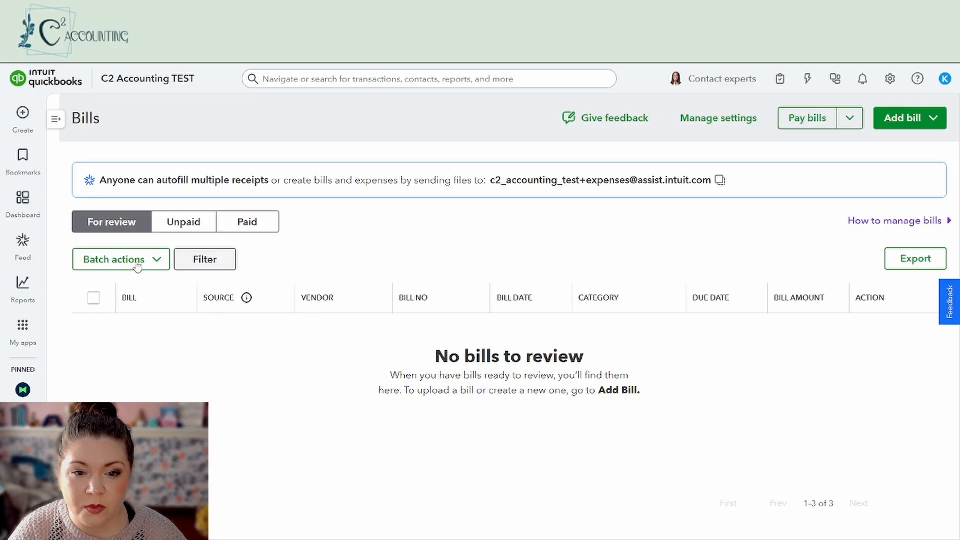
{"action": "left_click", "coordinate": [184, 222]}
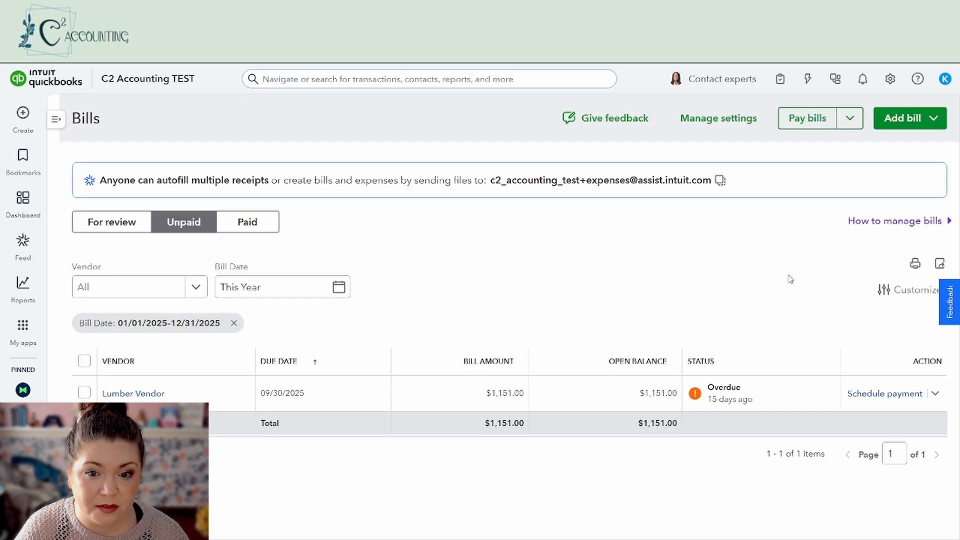
{"action": "left_click", "coordinate": [900, 220]}
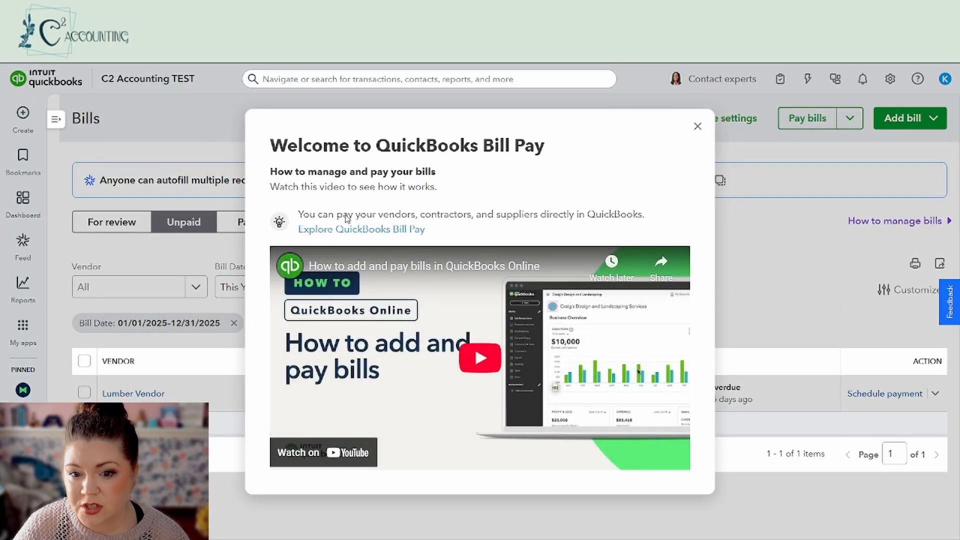
{"action": "left_click", "coordinate": [698, 128]}
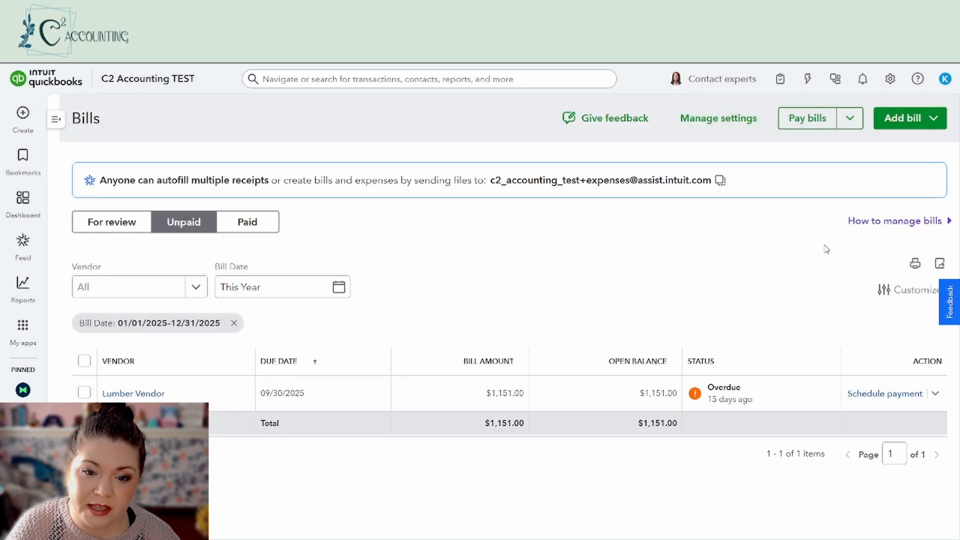
Step: Upload the files 1.PNG.png, 2.PNG.png and 3.PNG.png together to autofill multiple bills
{"action": "left_click", "coordinate": [892, 120]}
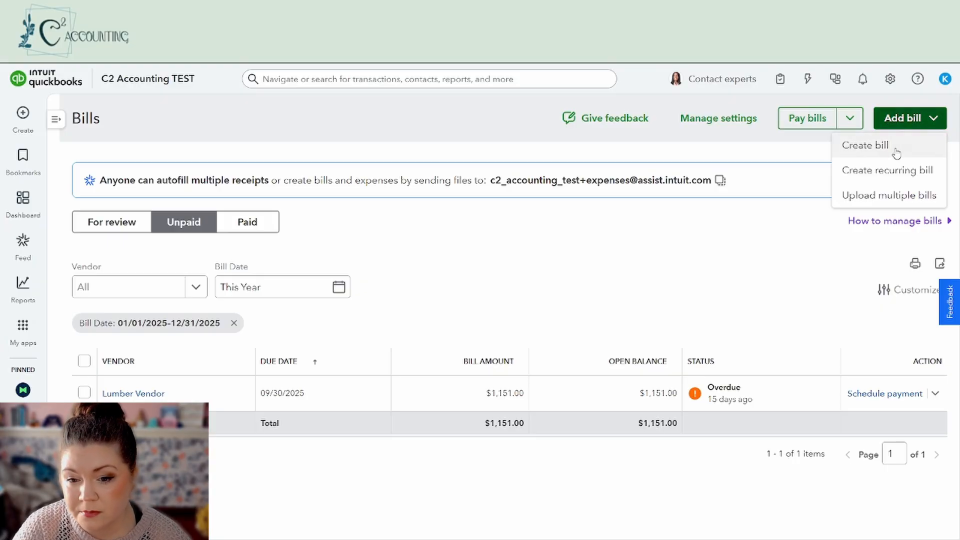
{"action": "left_click", "coordinate": [874, 196]}
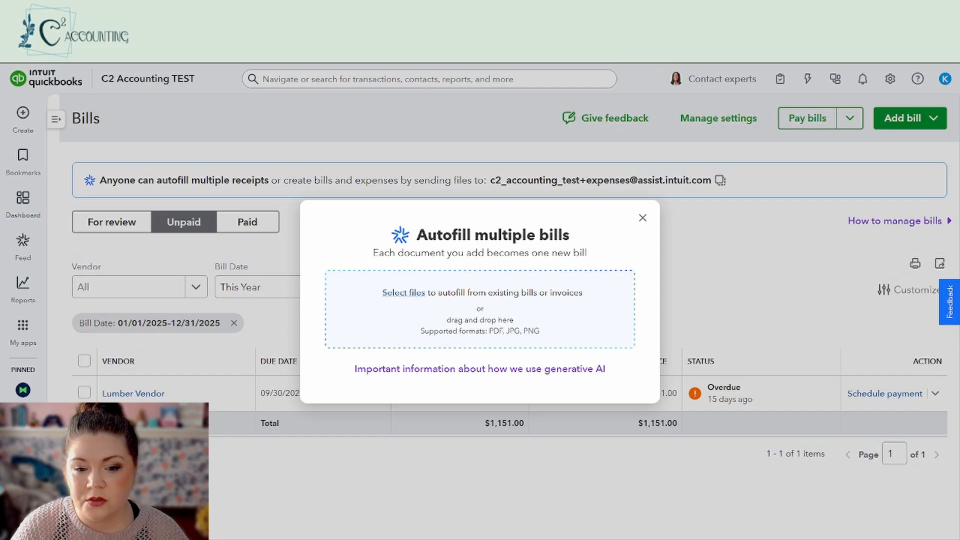
{"action": "left_click", "coordinate": [413, 283]}
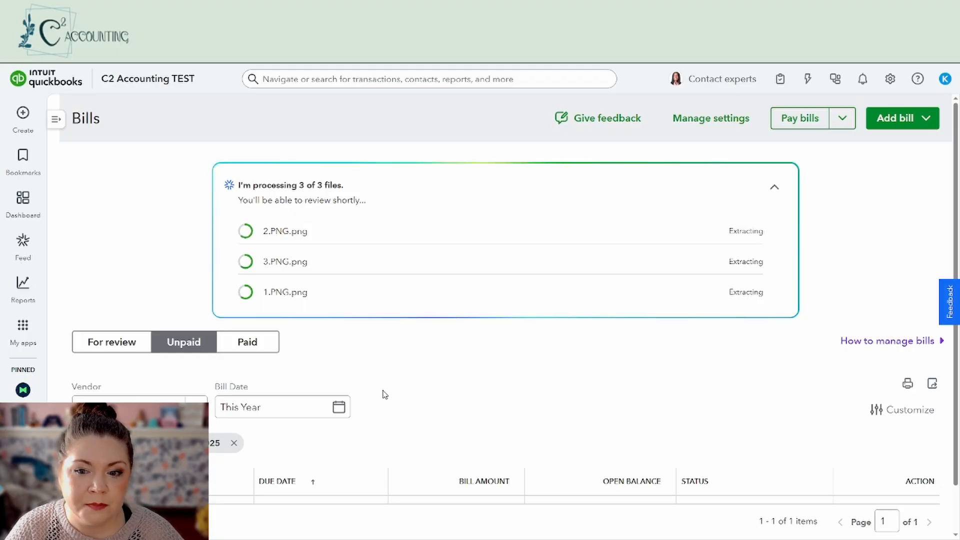
Step: Review the bills created from the uploaded files in the list of bills awaiting review
{"action": "left_click", "coordinate": [114, 345]}
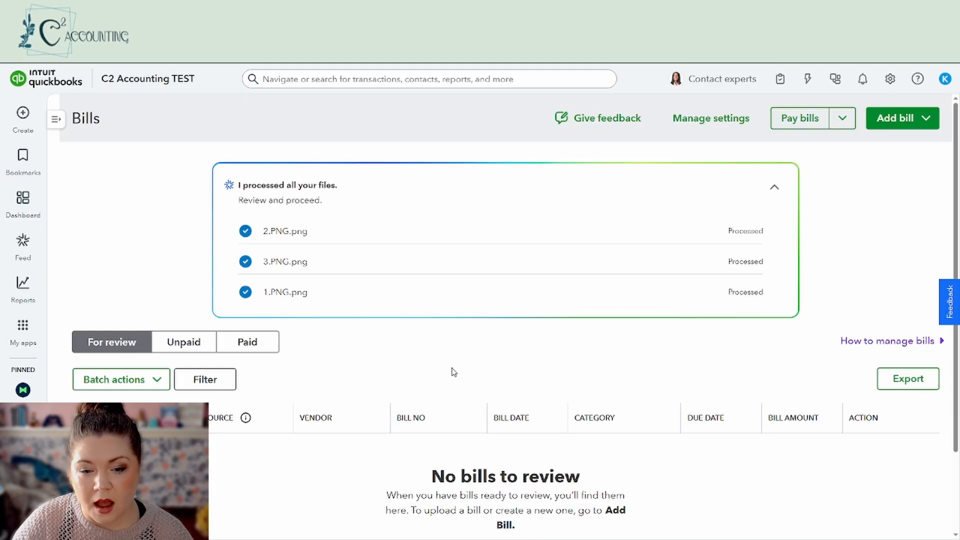
{"action": "scroll", "coordinate": [450, 478], "scroll_direction": "down", "scroll_amount": 2}
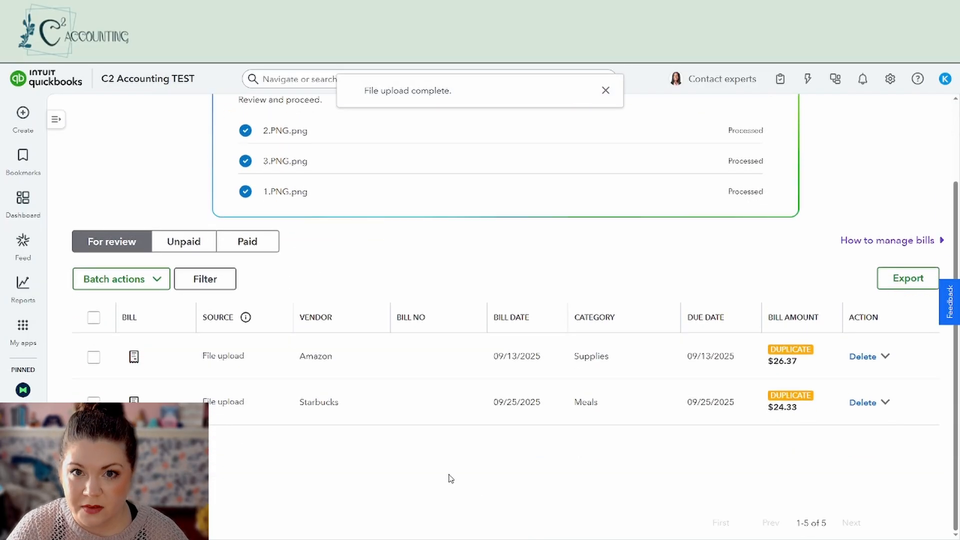
{"action": "scroll", "coordinate": [450, 470], "scroll_direction": "up", "scroll_amount": 3}
Step: Open the vendor list and examine the transactions of Equipment Rental Company and Cleaning Company, including the actions available for the Cleaning Company expense
{"action": "mouse_move", "coordinate": [23, 328]}
{"action": "mouse_move", "coordinate": [129, 216]}
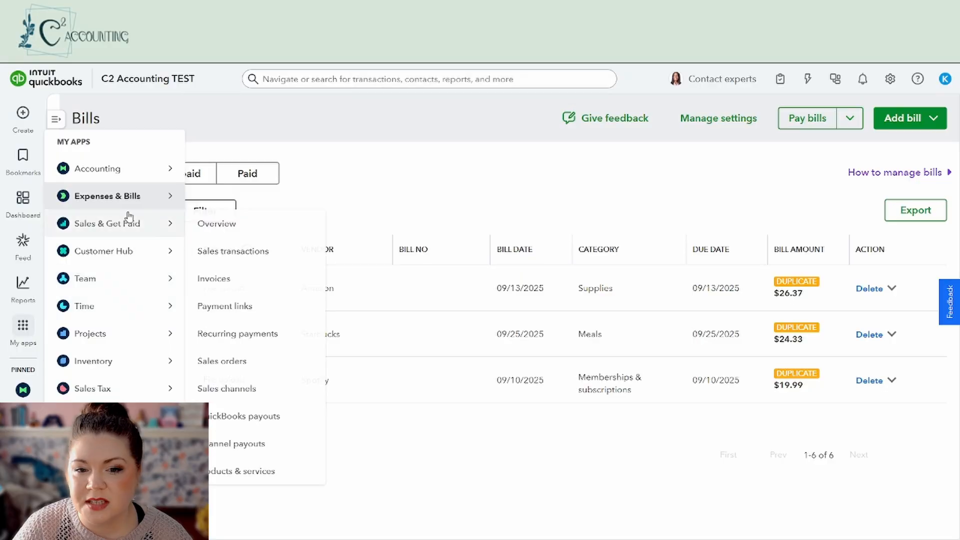
{"action": "mouse_move", "coordinate": [125, 196]}
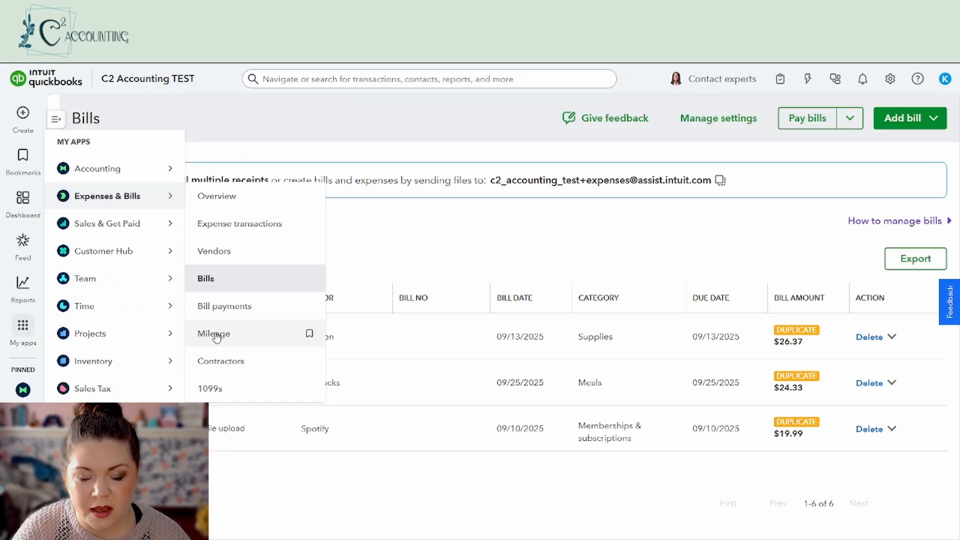
{"action": "left_click", "coordinate": [215, 251]}
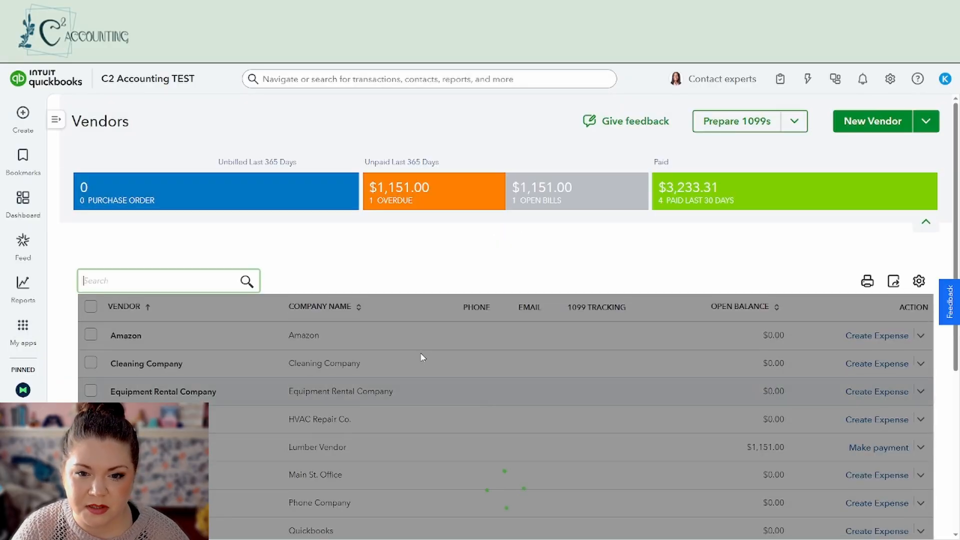
{"action": "scroll", "coordinate": [159, 295], "scroll_direction": "down", "scroll_amount": 1}
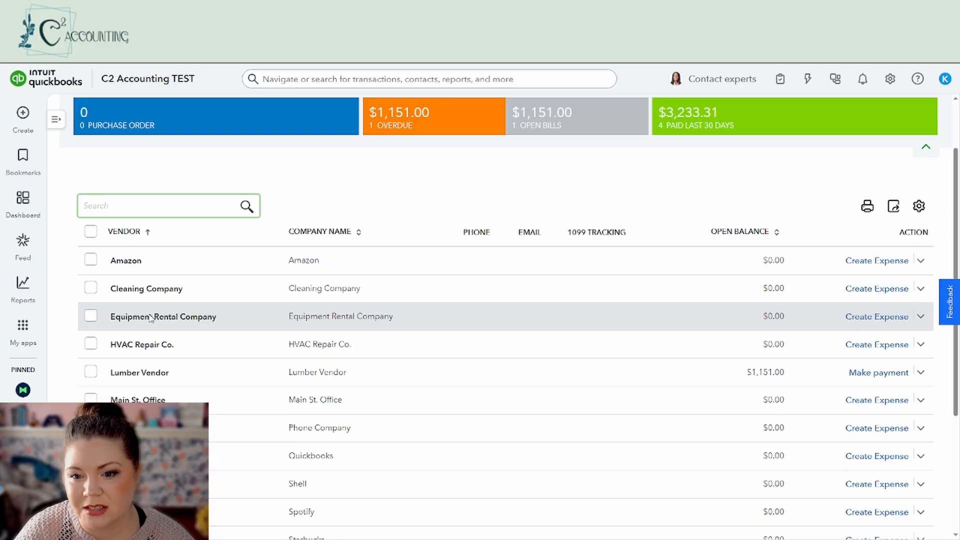
{"action": "left_click", "coordinate": [150, 318]}
{"action": "key", "text": "ctrl+a"}
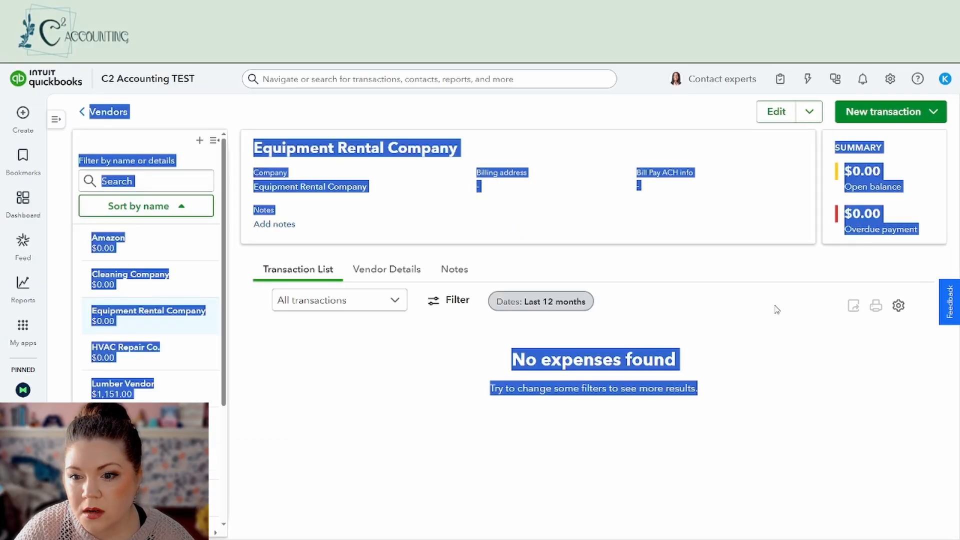
{"action": "left_click", "coordinate": [709, 389]}
{"action": "left_click", "coordinate": [150, 289]}
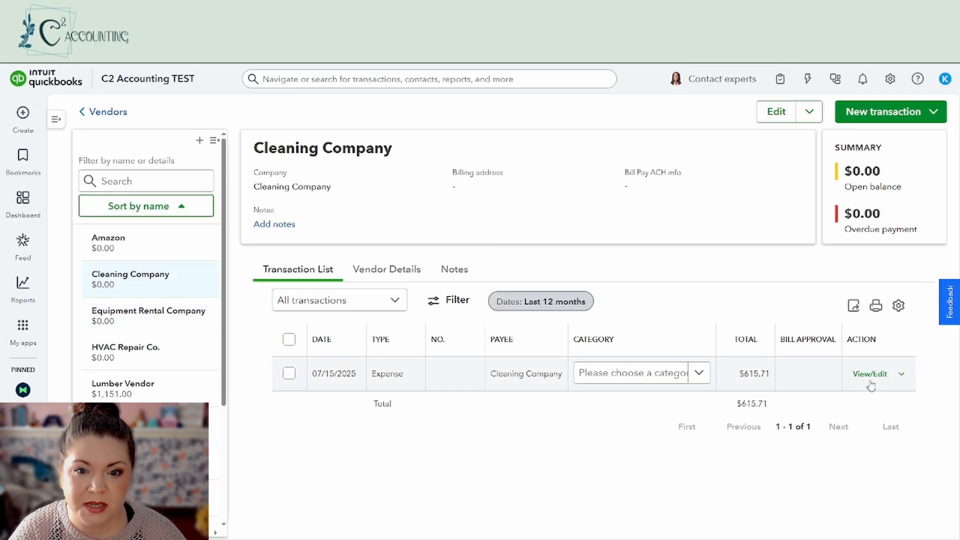
{"action": "left_click", "coordinate": [902, 374]}
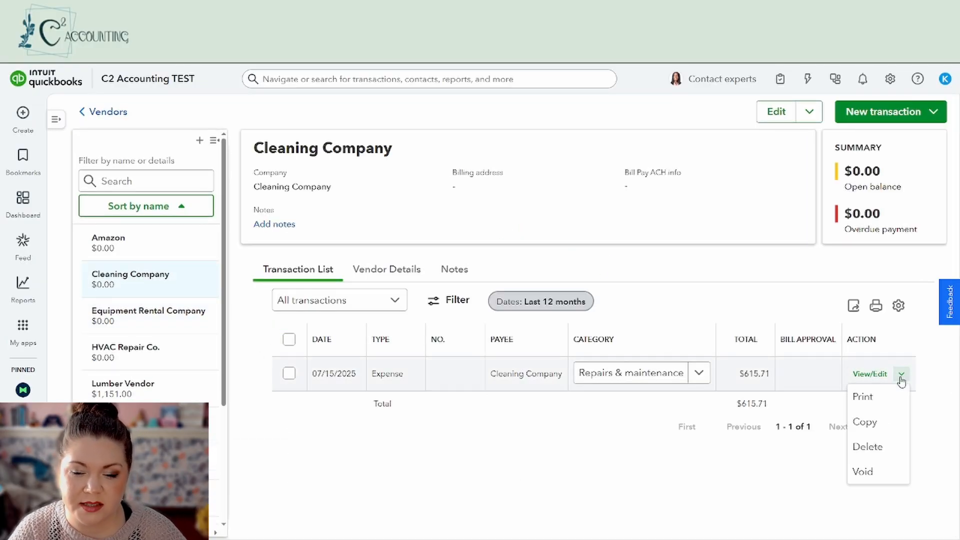
Step: Start a new bill from the Cleaning Company vendor record and look over the bill form
{"action": "left_click", "coordinate": [867, 113]}
{"action": "left_click", "coordinate": [848, 189]}
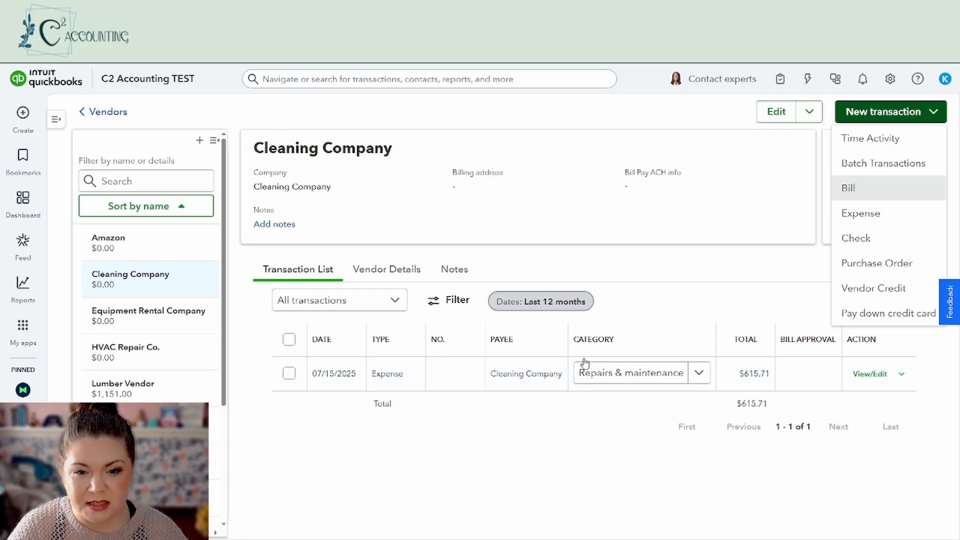
{"action": "scroll", "coordinate": [457, 287], "scroll_direction": "down", "scroll_amount": 1}
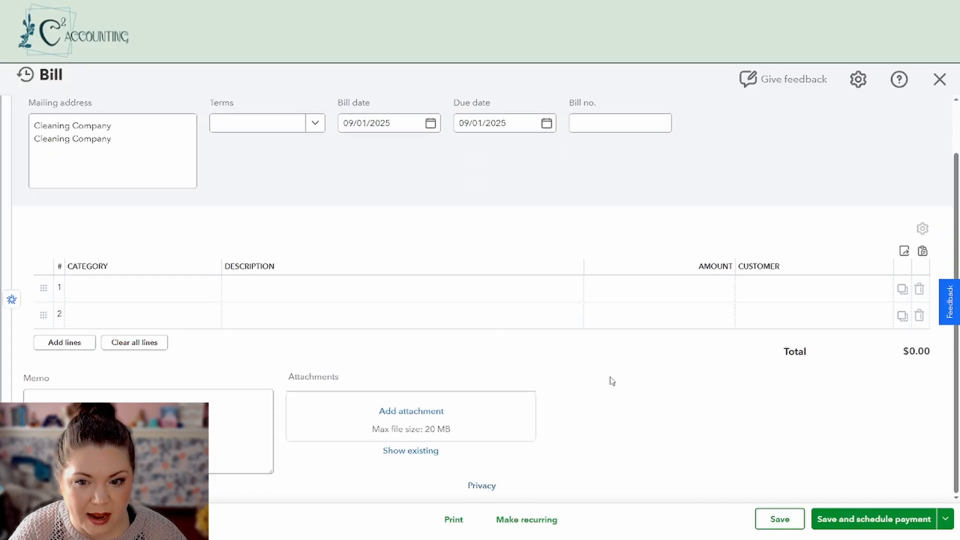
{"action": "scroll", "coordinate": [585, 465], "scroll_direction": "up", "scroll_amount": 1}
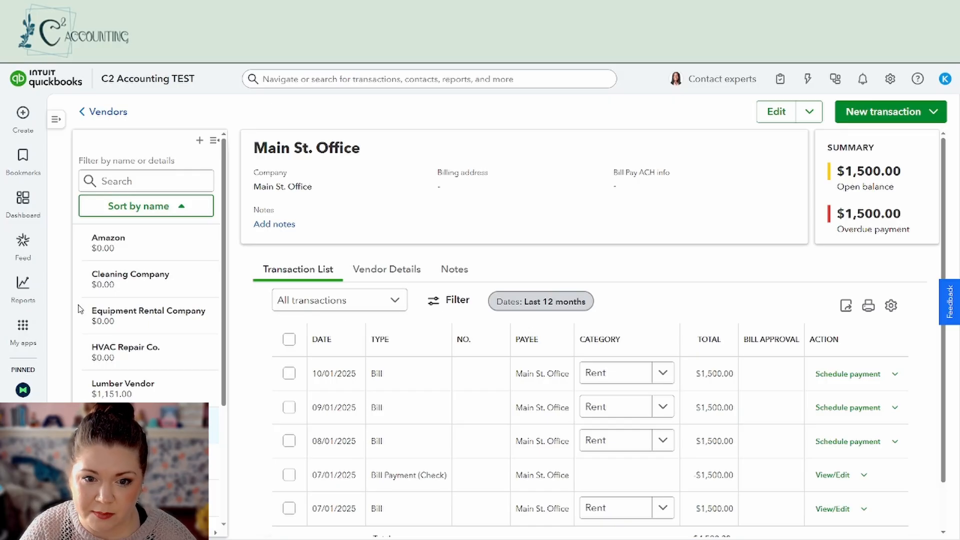
Step: View the online payment scheduling requirements for the 10/01/2025 Main St. Office bill, then close the Bill Pay page
{"action": "left_click", "coordinate": [22, 328]}
{"action": "mouse_move", "coordinate": [109, 196]}
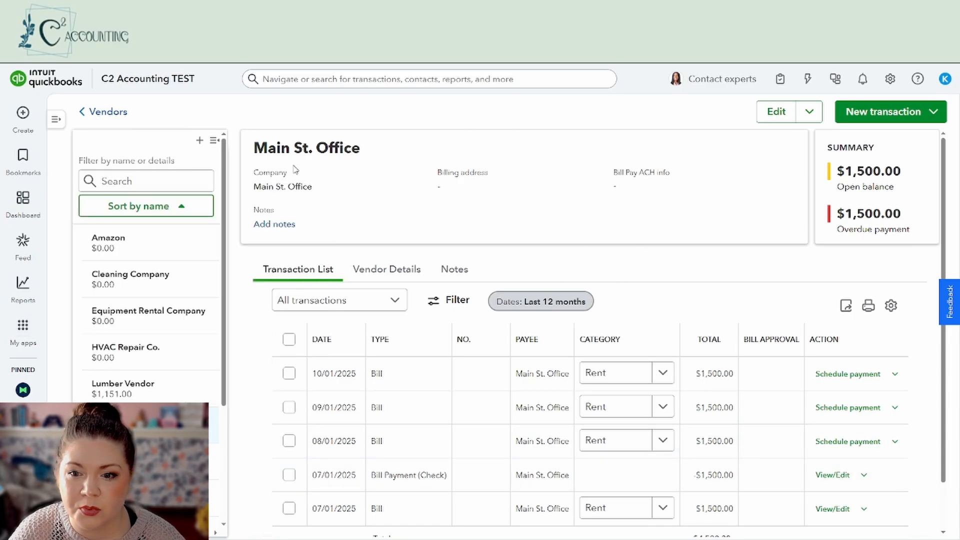
{"action": "left_click", "coordinate": [840, 379]}
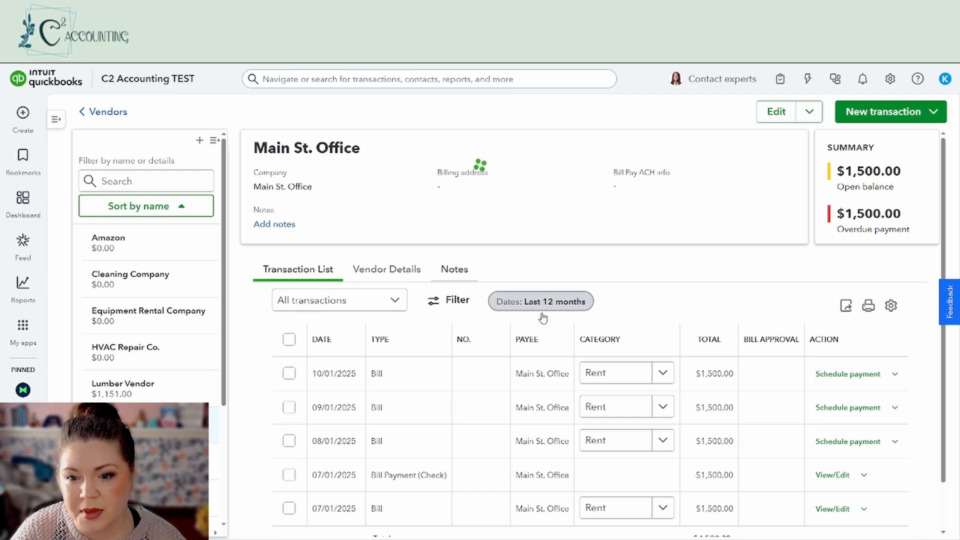
{"action": "scroll", "coordinate": [519, 251], "scroll_direction": "up", "scroll_amount": 2}
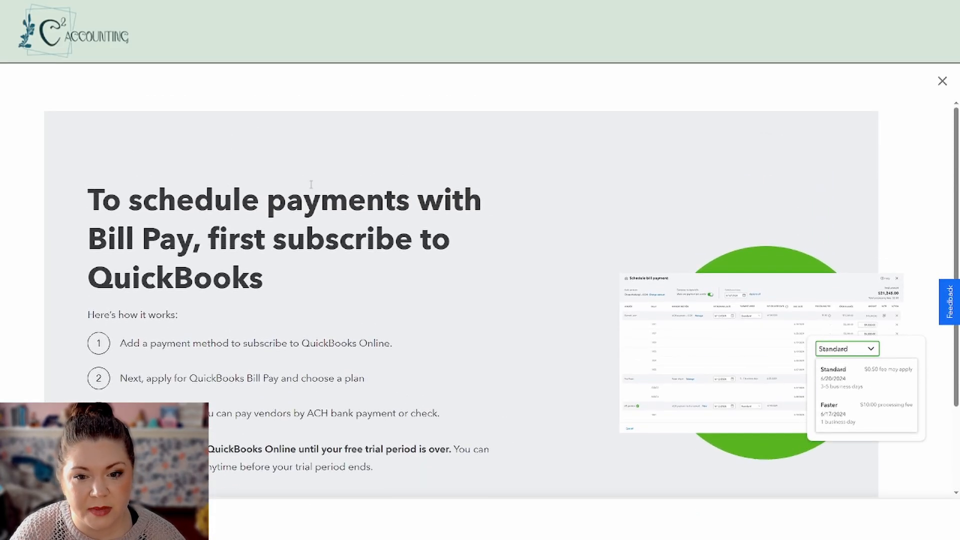
{"action": "scroll", "coordinate": [311, 185], "scroll_direction": "down", "scroll_amount": 2}
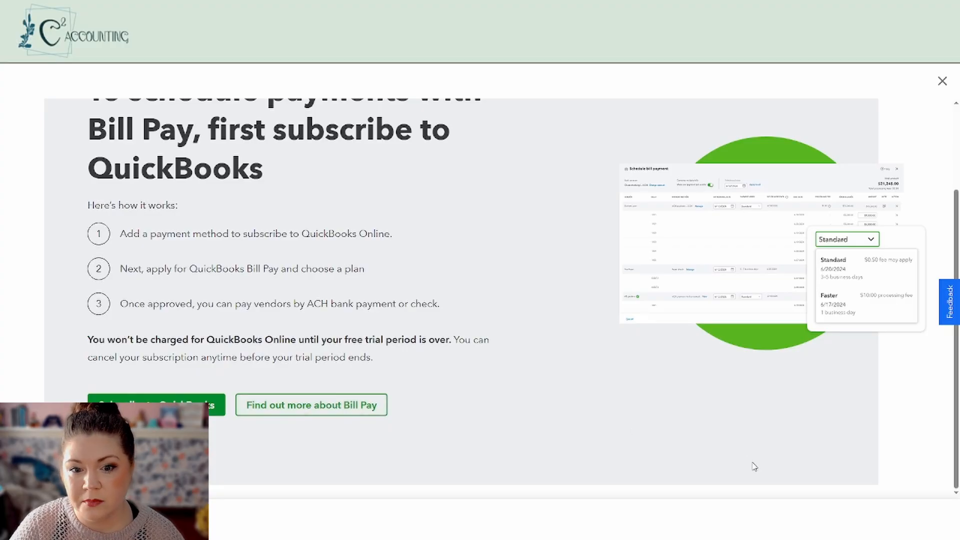
{"action": "scroll", "coordinate": [755, 466], "scroll_direction": "up", "scroll_amount": 2}
{"action": "left_click", "coordinate": [940, 80]}
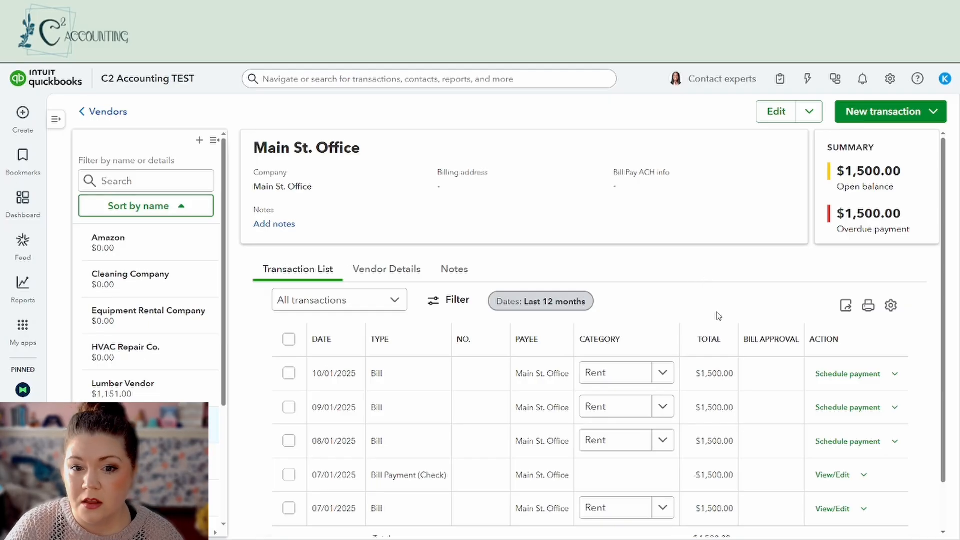
Step: Examine the ways to pay the 10/01/2025 Main St. Office bill: its action choices, the bill form and the options for creating transactions
{"action": "left_click", "coordinate": [895, 375]}
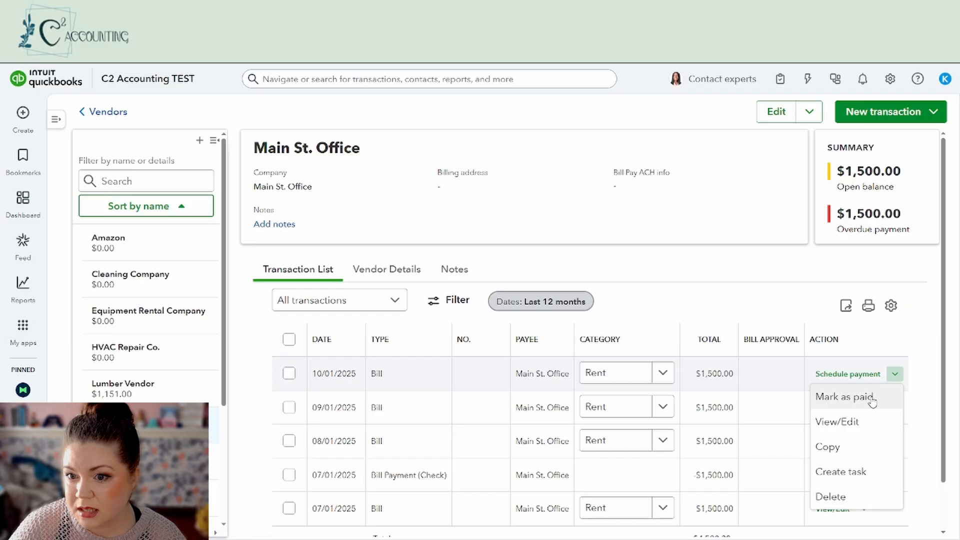
{"action": "left_click", "coordinate": [885, 215]}
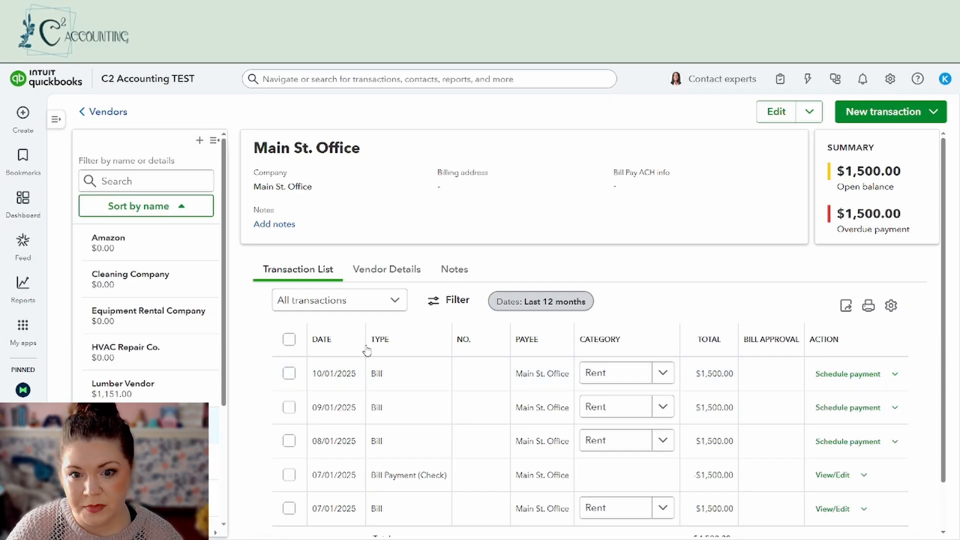
{"action": "left_click", "coordinate": [395, 382]}
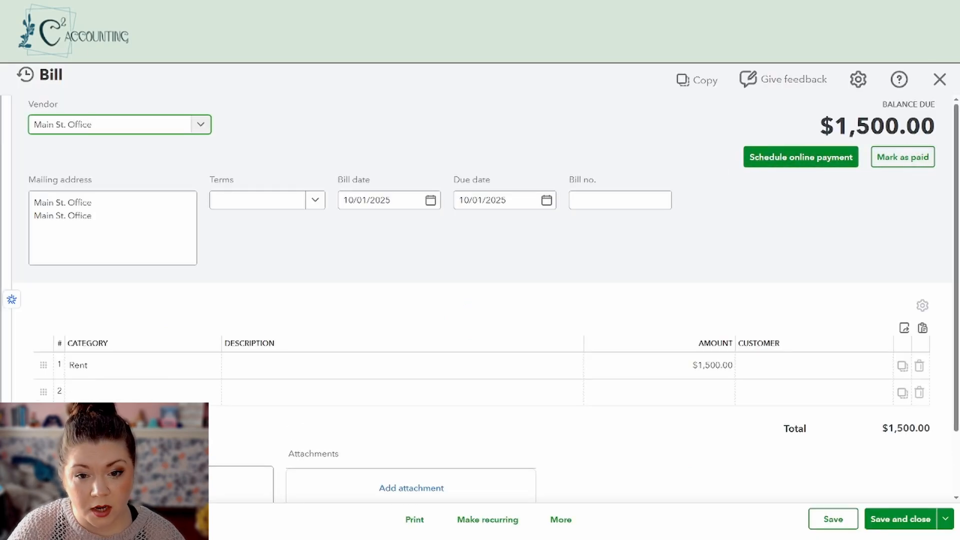
{"action": "left_click", "coordinate": [940, 79]}
{"action": "left_click", "coordinate": [25, 120]}
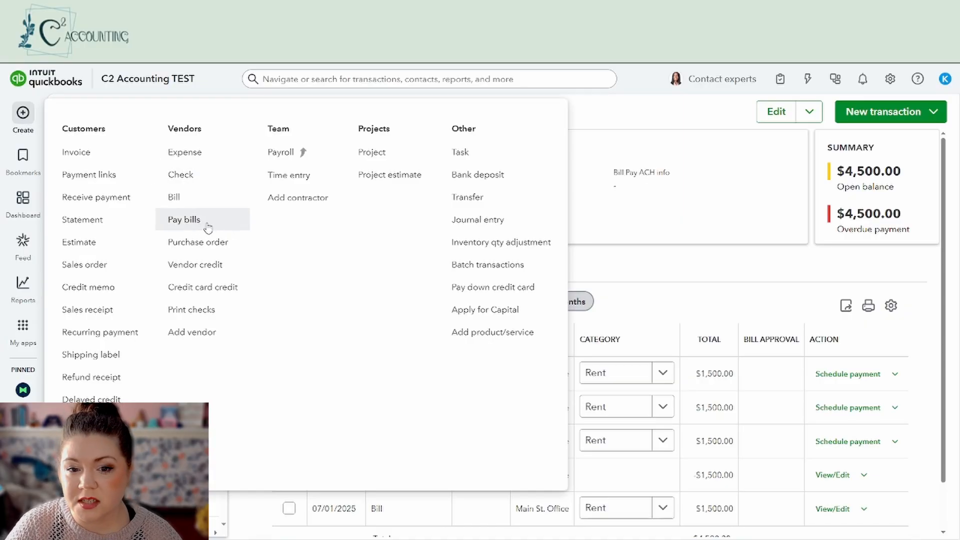
{"action": "left_click", "coordinate": [727, 280]}
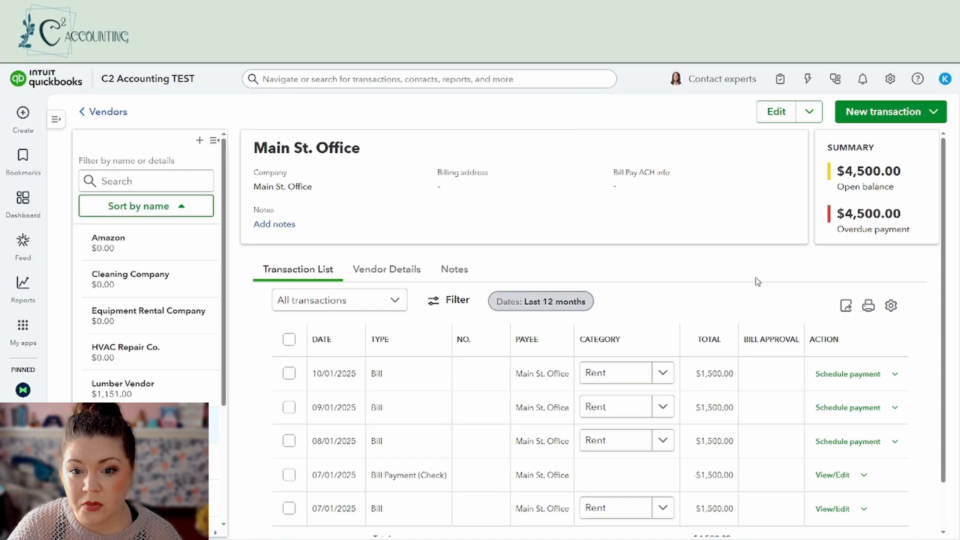
Step: Mark the 08/01/2025 Main St. Office bill as paid, with a payment date of 08/05/2025
{"action": "left_click", "coordinate": [895, 442]}
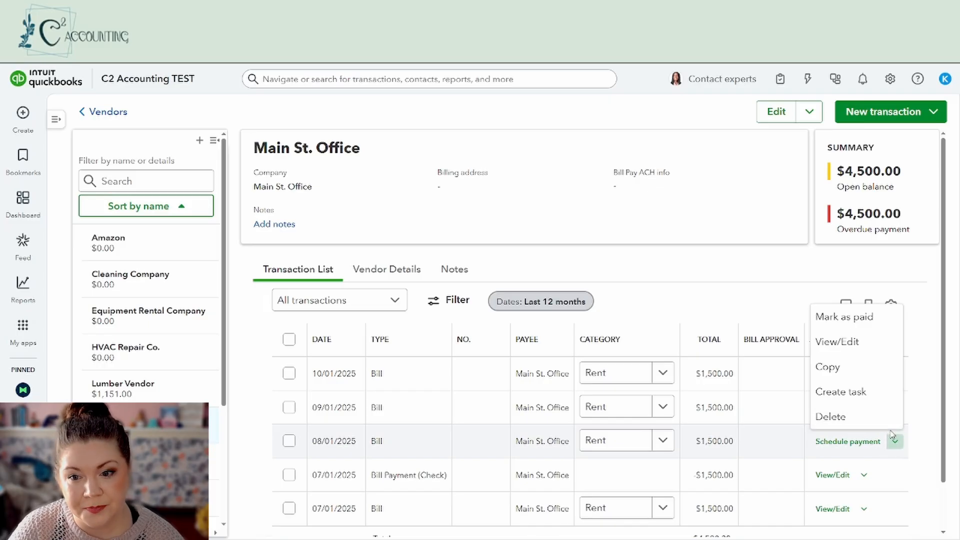
{"action": "left_click", "coordinate": [837, 318]}
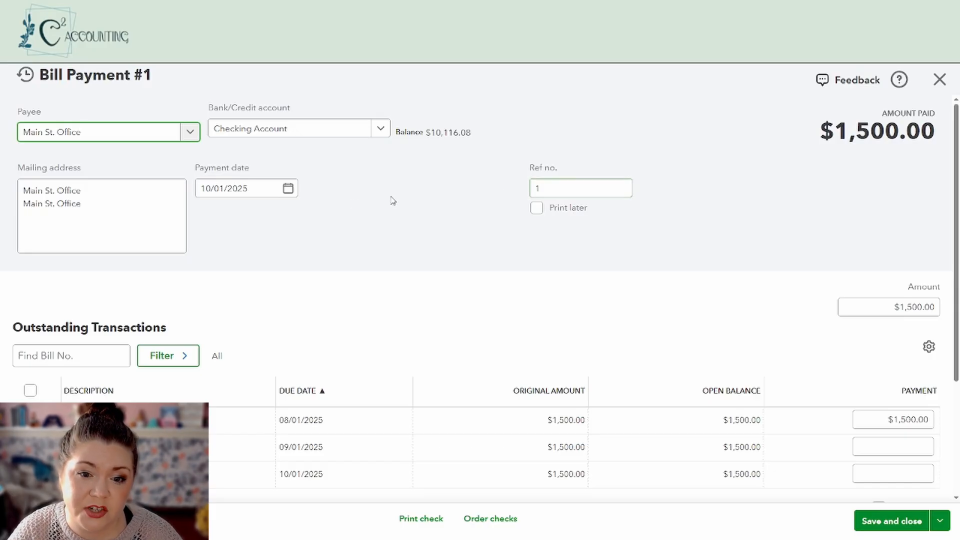
{"action": "left_click", "coordinate": [288, 189]}
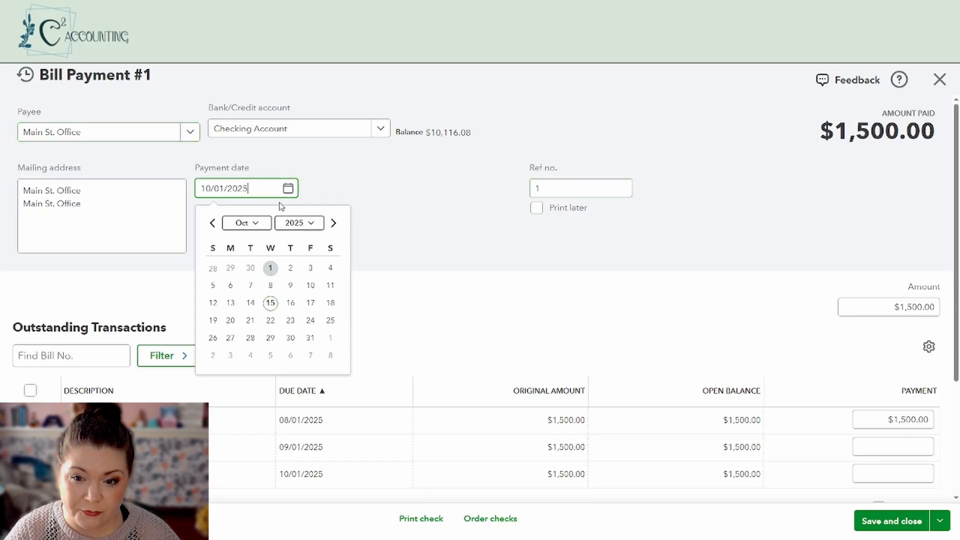
{"action": "left_click", "coordinate": [212, 223]}
{"action": "left_click", "coordinate": [212, 223]}
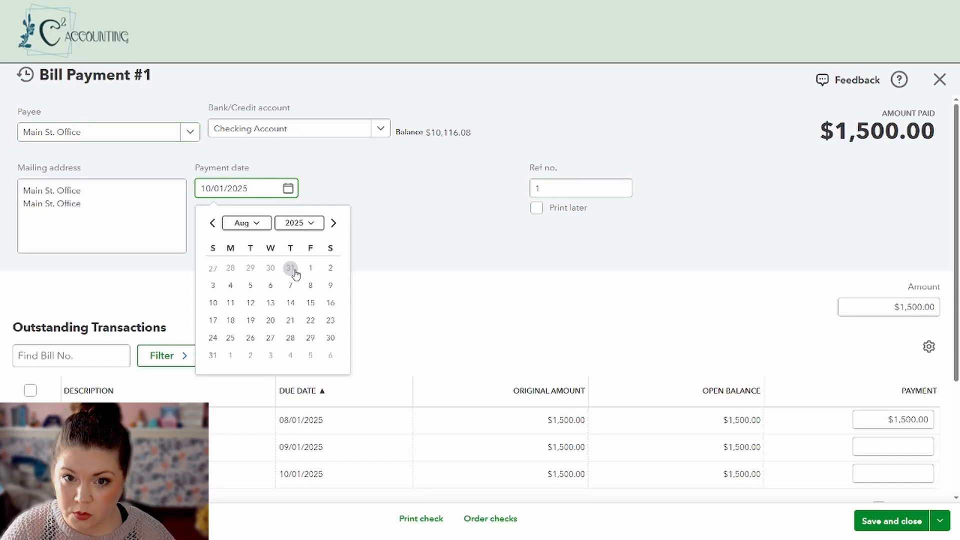
{"action": "left_click", "coordinate": [250, 285]}
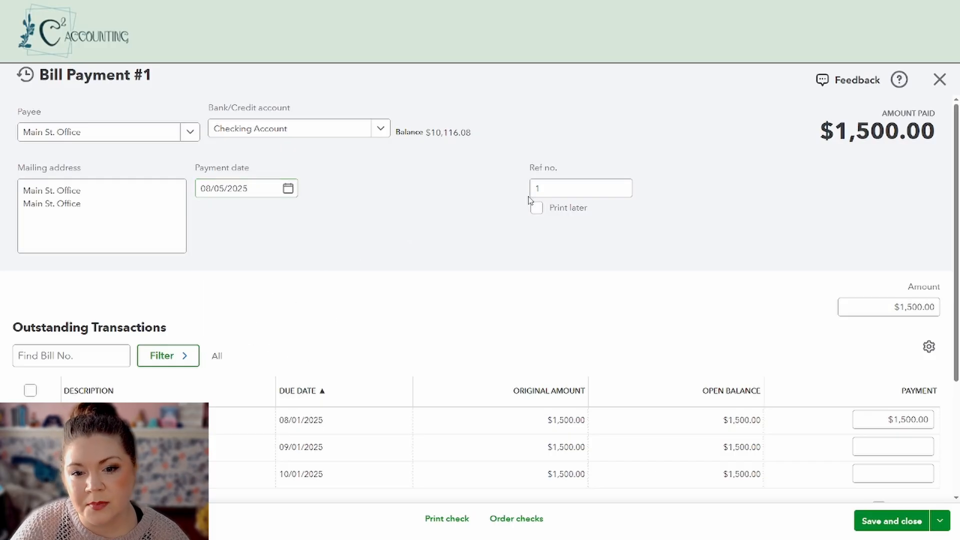
Step: Set the bill payment's reference number to 3065 and check the bank accounts available for paying it, keeping Checking Account
{"action": "key", "text": "Tab"}
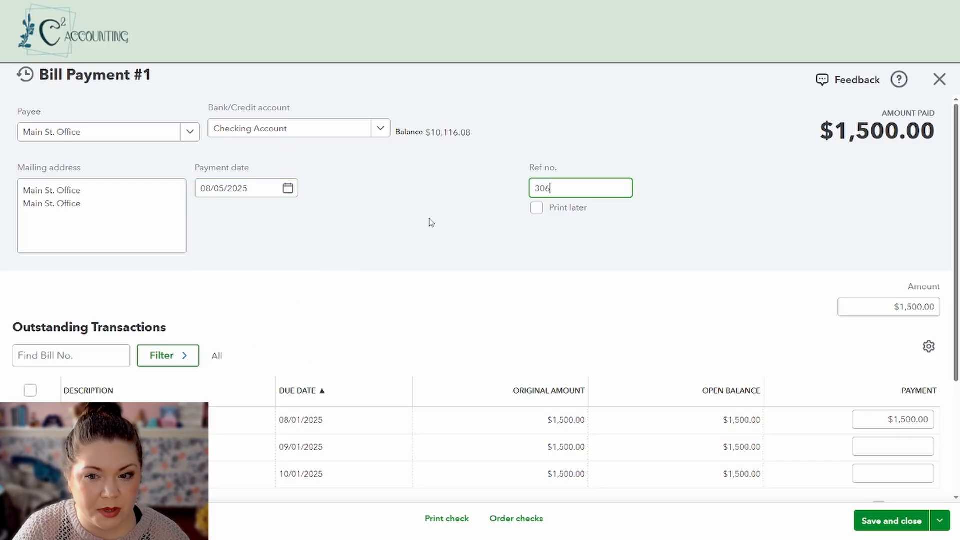
{"action": "left_click", "coordinate": [395, 236]}
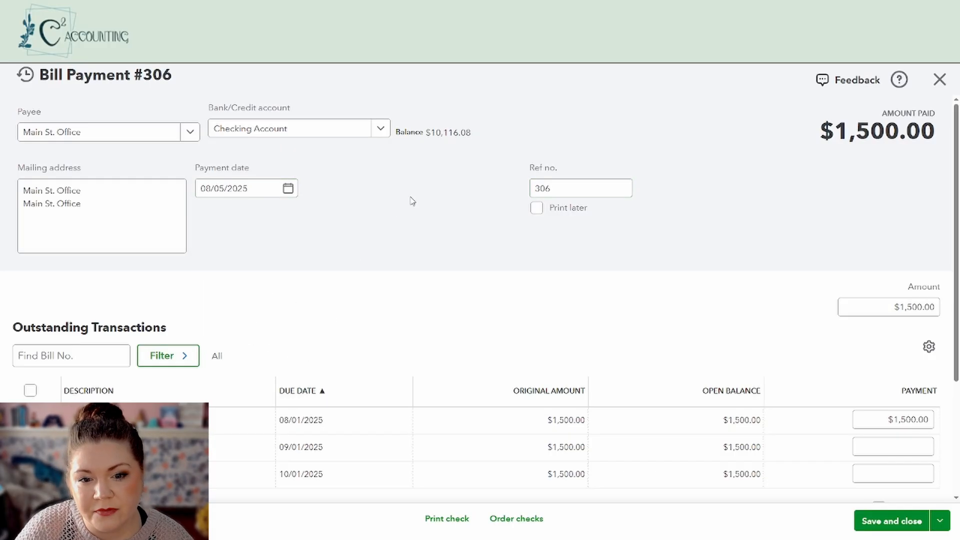
{"action": "left_click", "coordinate": [580, 188]}
{"action": "type", "text": "5"}
{"action": "left_click", "coordinate": [443, 210]}
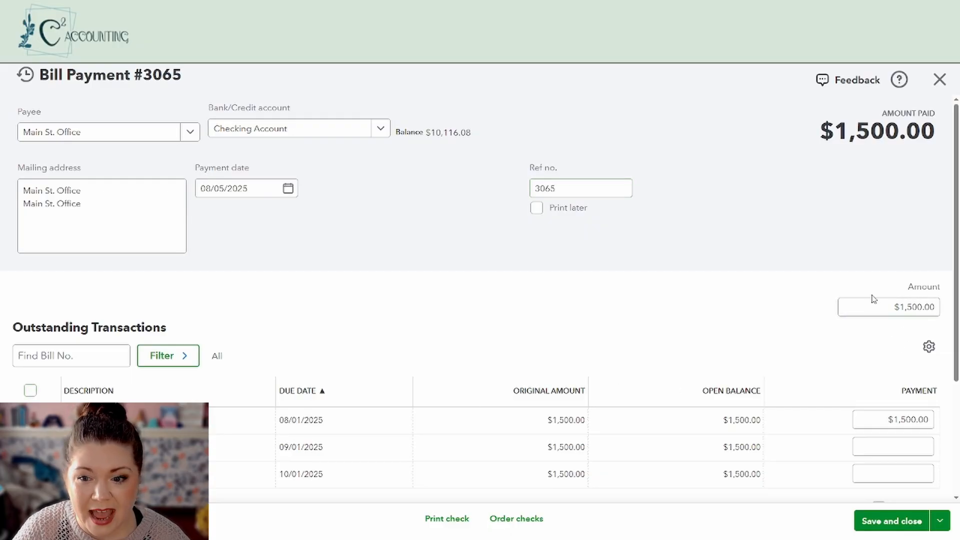
{"action": "left_click", "coordinate": [315, 133]}
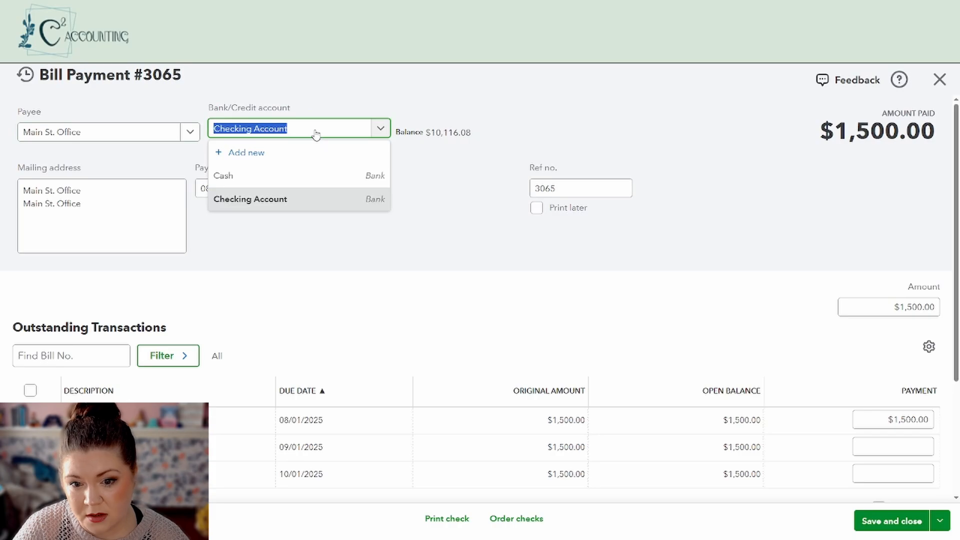
{"action": "key", "text": "Escape"}
{"action": "left_click", "coordinate": [448, 242]}
Step: Try a partial payment of $750.00 for the 08/01/2025 bill, then restore the payment amount to $1,500.00
{"action": "scroll", "coordinate": [448, 242], "scroll_direction": "down", "scroll_amount": 3}
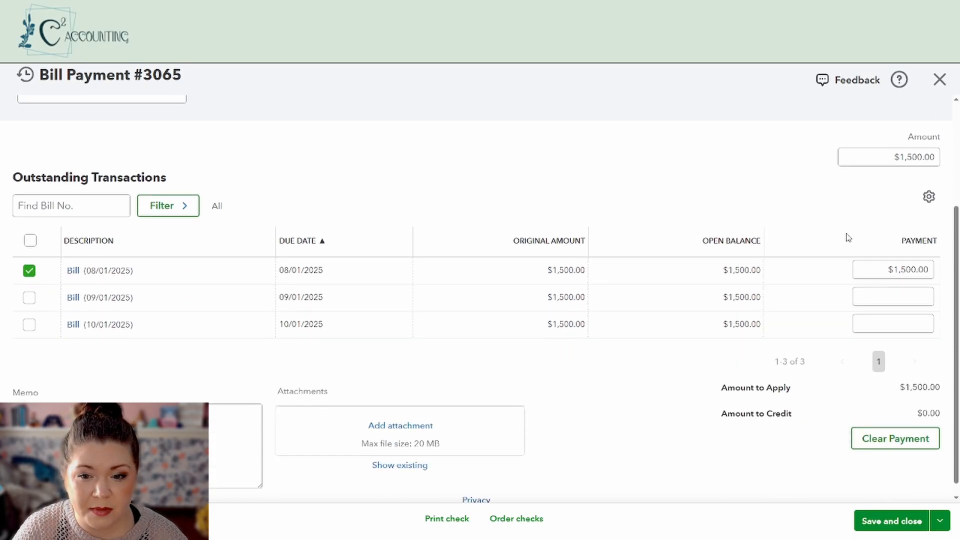
{"action": "double_click", "coordinate": [908, 156]}
{"action": "type", "text": "750"}
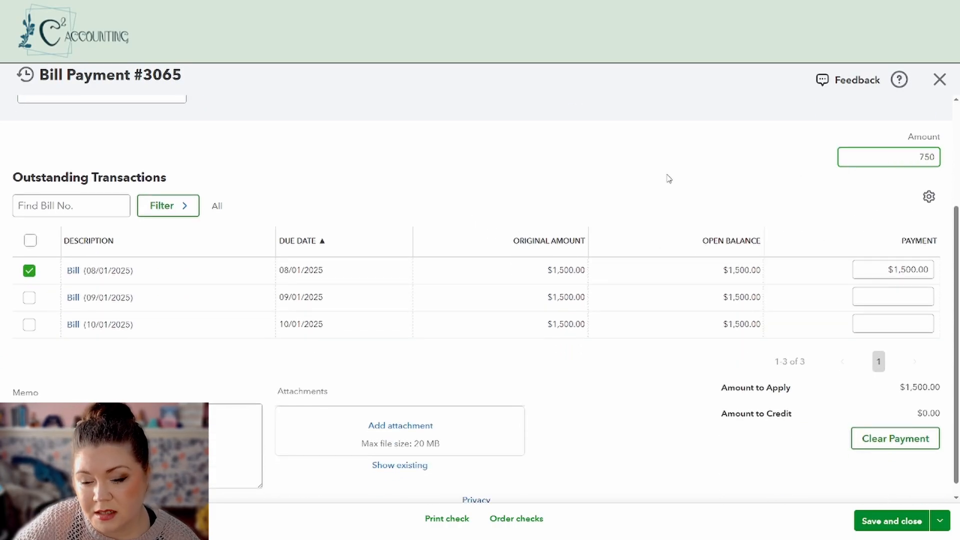
{"action": "left_click", "coordinate": [669, 178]}
{"action": "double_click", "coordinate": [878, 150]}
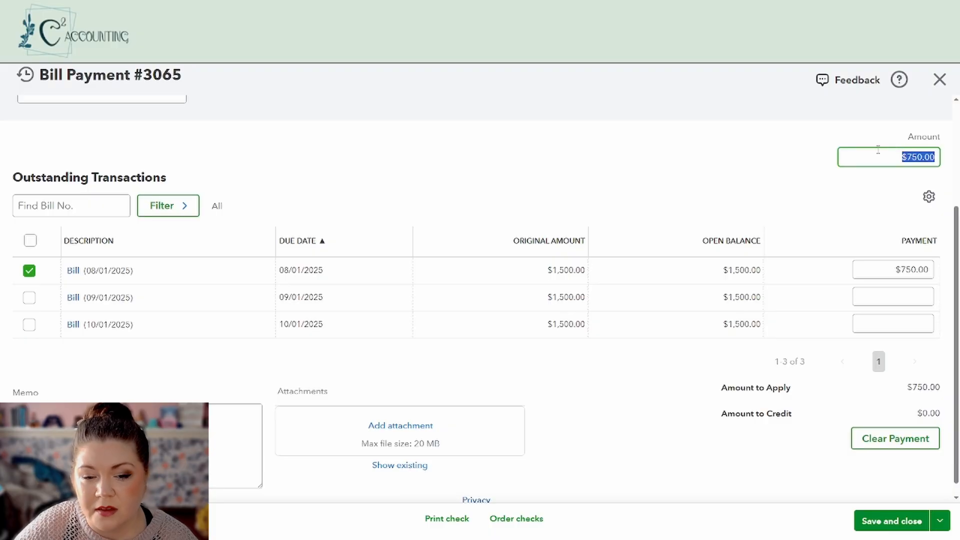
{"action": "type", "text": "1,"}
{"action": "type", "text": "500"}
{"action": "left_click", "coordinate": [758, 165]}
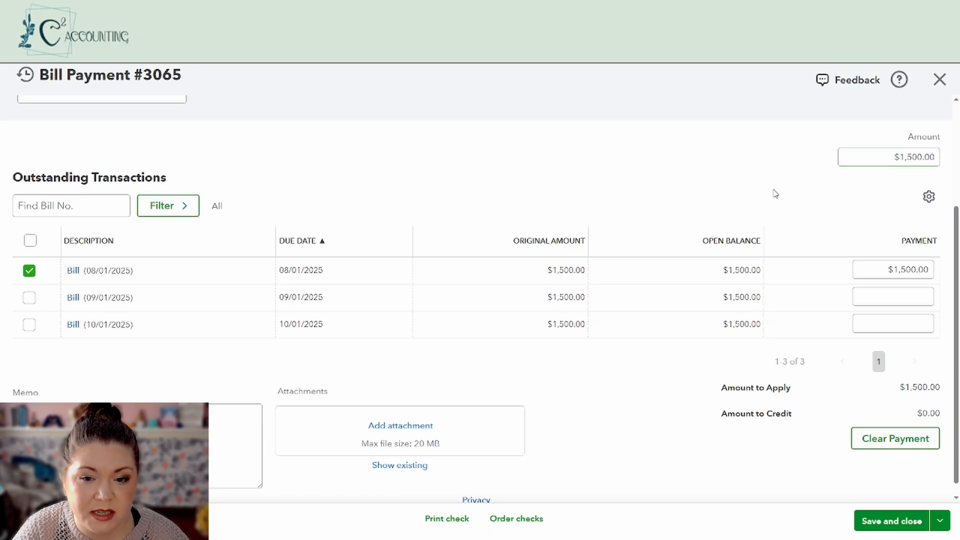
Step: Save and close the 08/01/2025 bill's payment, and review it in the Main St. Office transaction list
{"action": "left_click", "coordinate": [860, 521]}
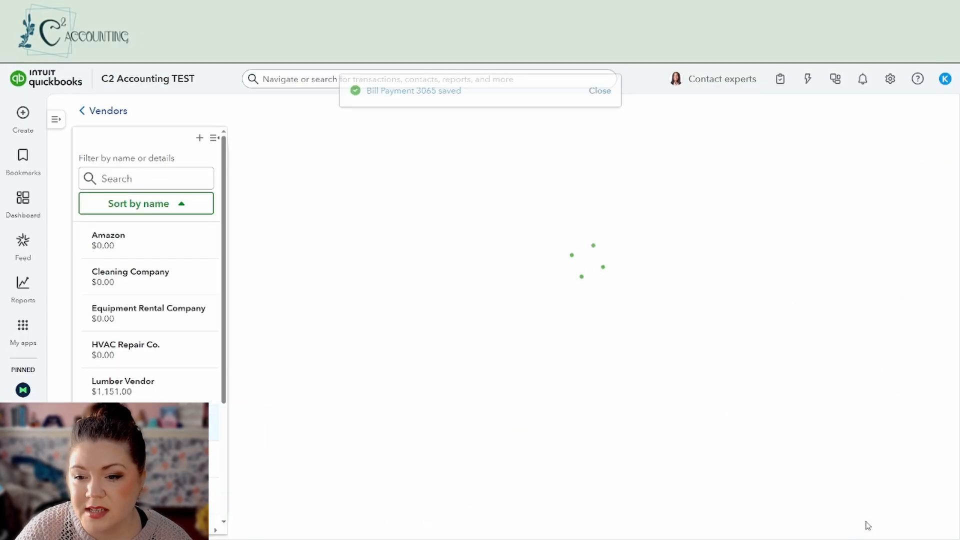
{"action": "scroll", "coordinate": [665, 369], "scroll_direction": "down", "scroll_amount": 2}
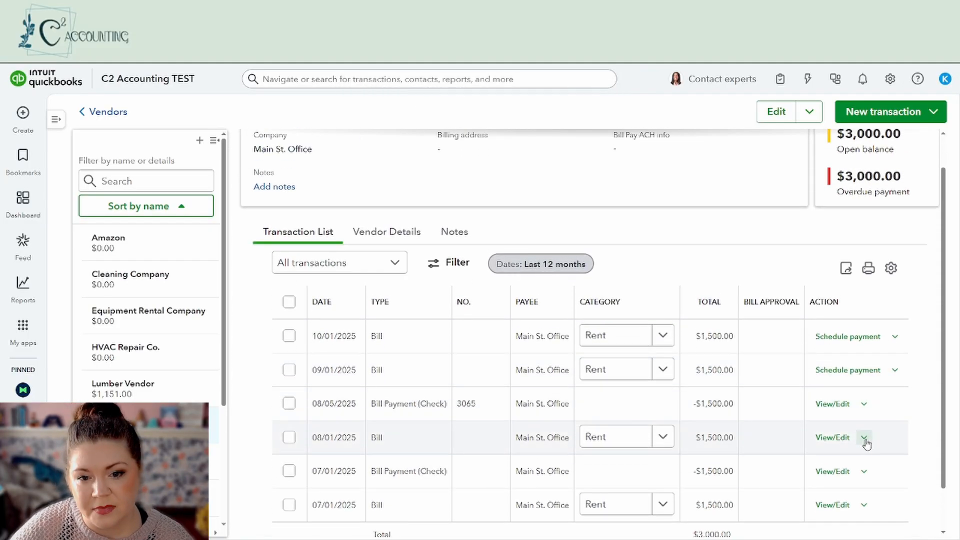
{"action": "scroll", "coordinate": [889, 418], "scroll_direction": "up", "scroll_amount": 1}
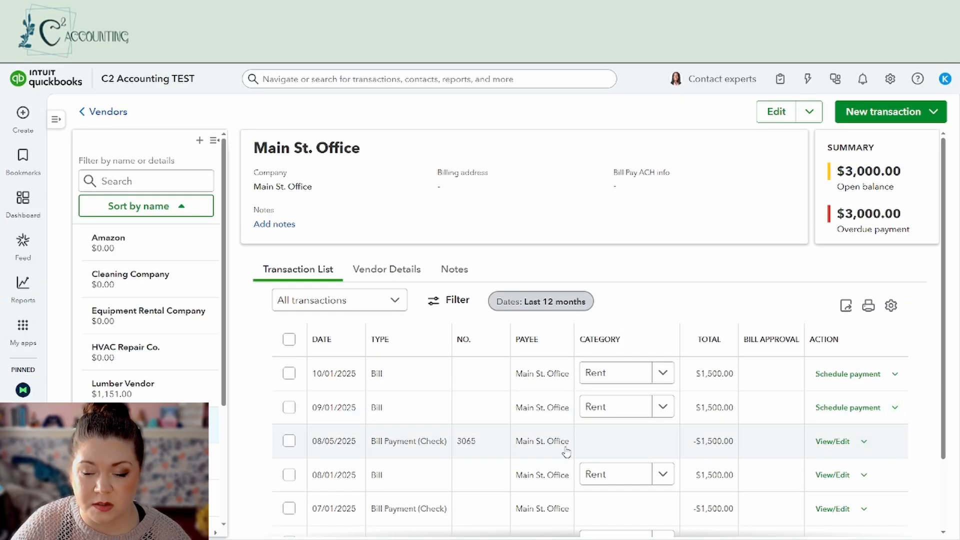
Step: Open the saved 08/05/2025 bill payment, try applying it to all outstanding Main St. Office bills, and leave without saving
{"action": "left_click", "coordinate": [420, 445]}
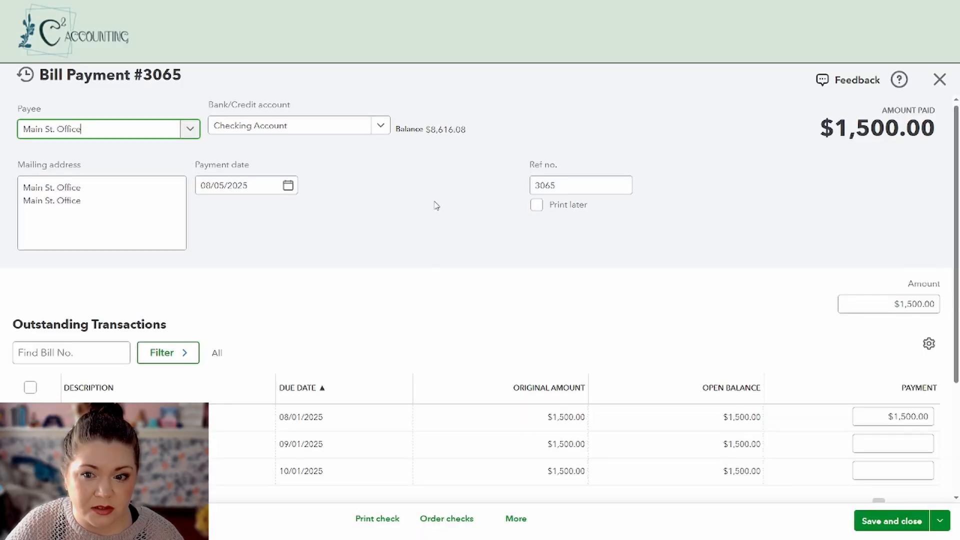
{"action": "scroll", "coordinate": [436, 206], "scroll_direction": "down", "scroll_amount": 1}
{"action": "scroll", "coordinate": [438, 255], "scroll_direction": "up", "scroll_amount": 1}
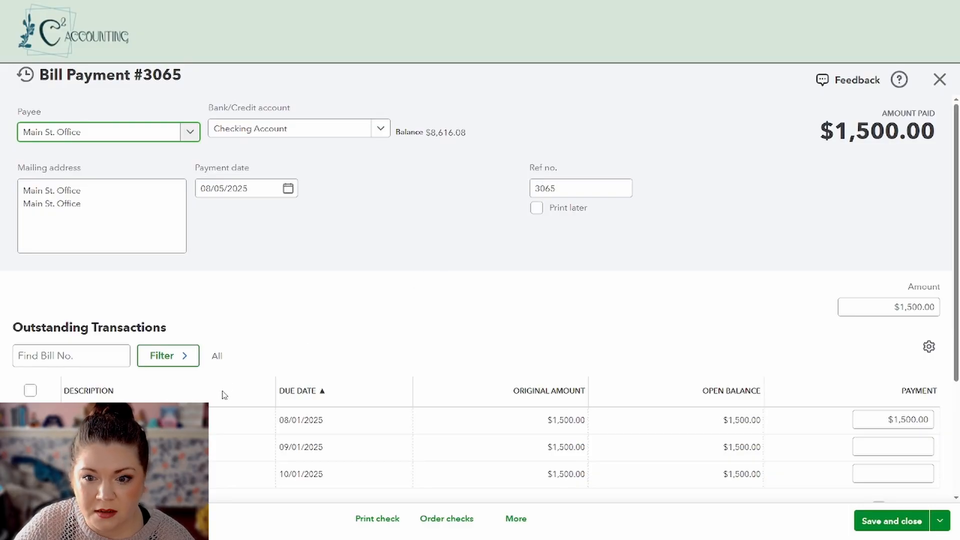
{"action": "left_click", "coordinate": [30, 390]}
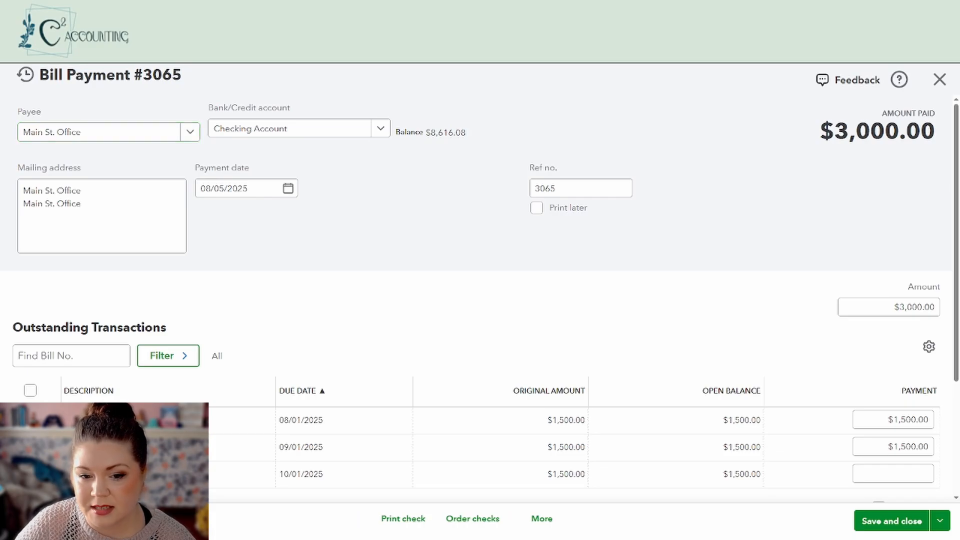
{"action": "left_click", "coordinate": [939, 79]}
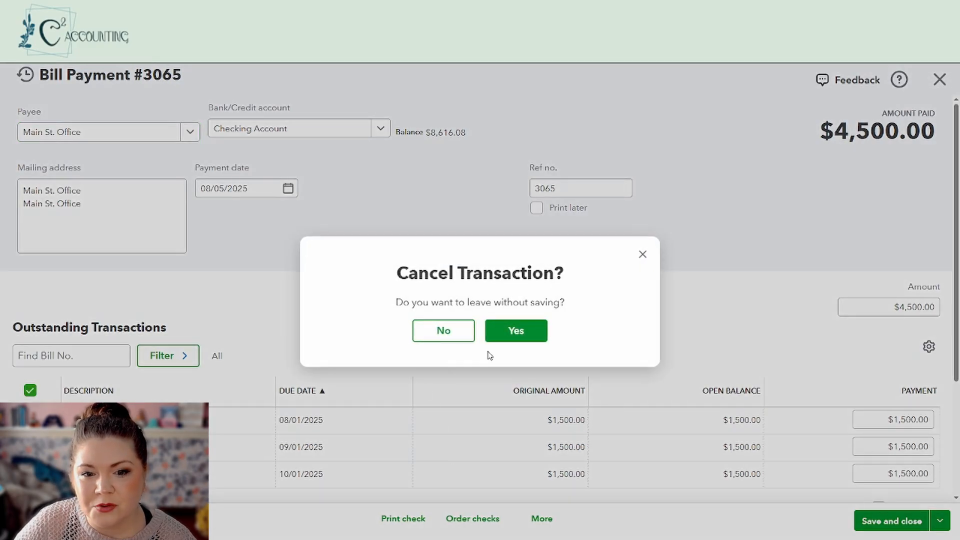
{"action": "left_click", "coordinate": [515, 331]}
Step: Start paying bills as a batch, with Checking Account as the payment account and 09/30/2025 as the payment date
{"action": "left_click", "coordinate": [29, 123]}
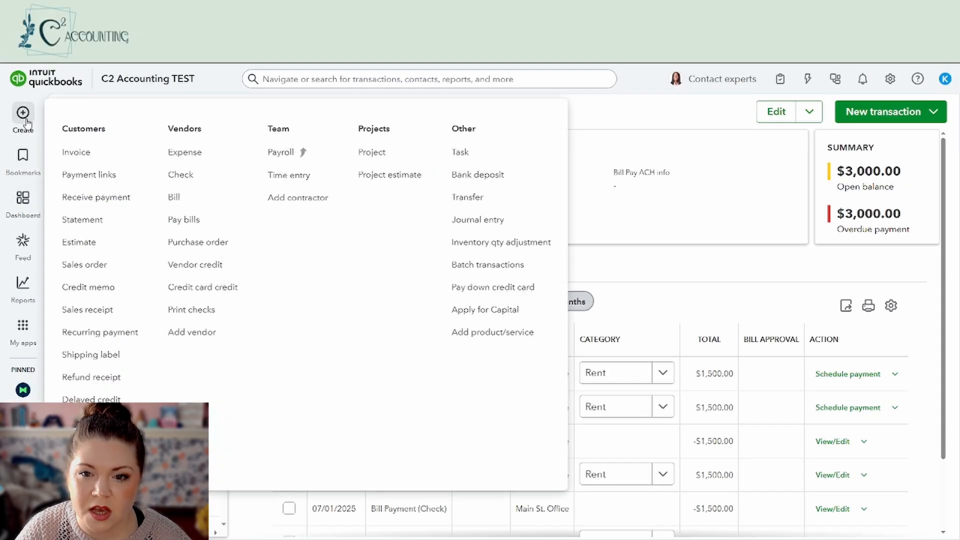
{"action": "left_click", "coordinate": [184, 220]}
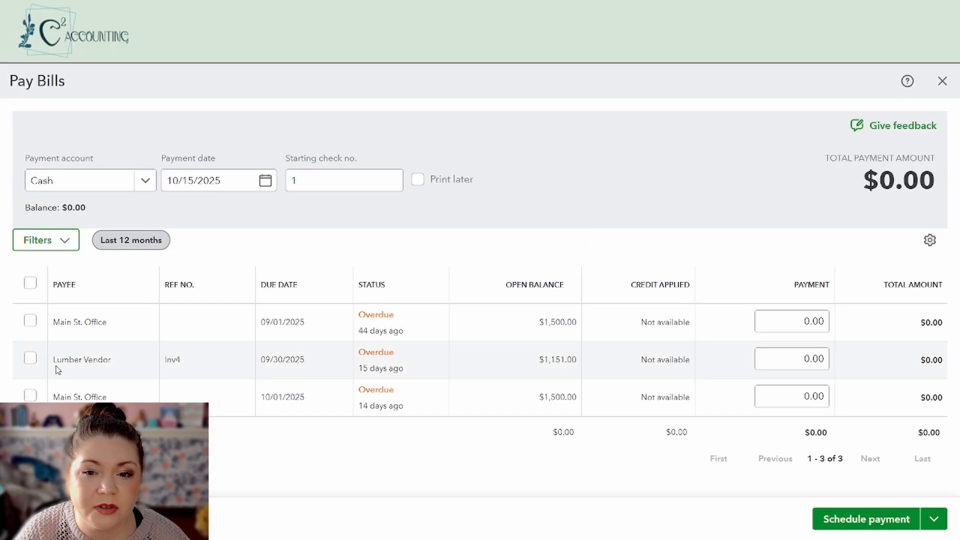
{"action": "left_click", "coordinate": [142, 185]}
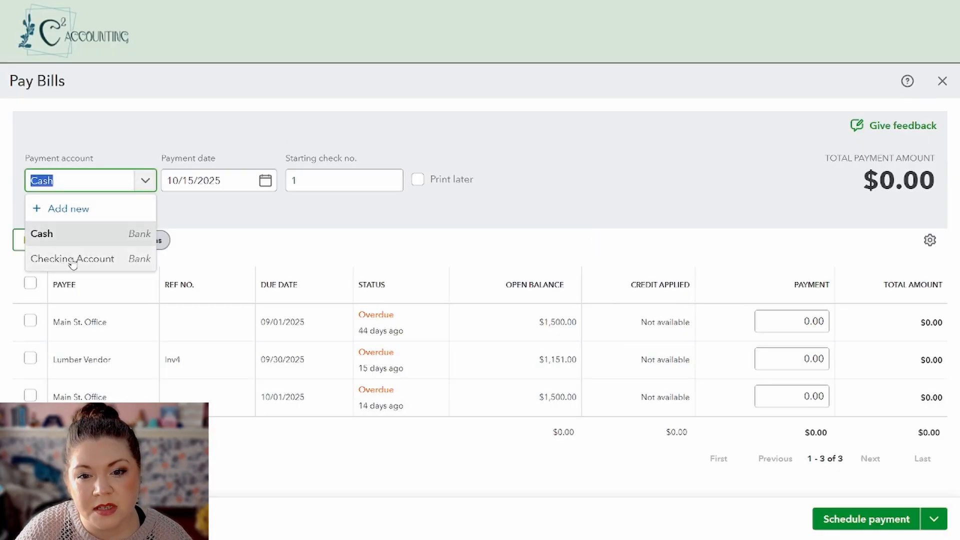
{"action": "left_click", "coordinate": [70, 259]}
{"action": "left_click", "coordinate": [241, 218]}
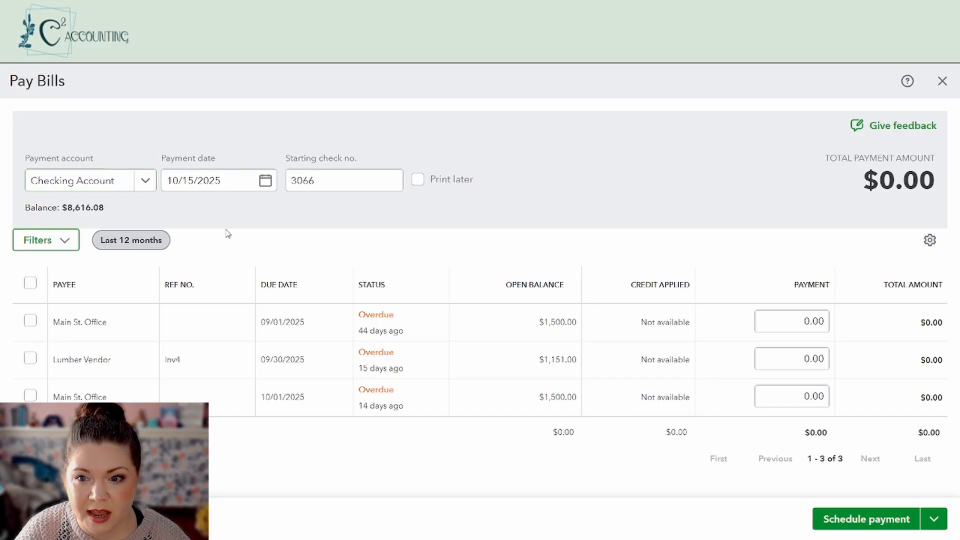
{"action": "left_click", "coordinate": [264, 182]}
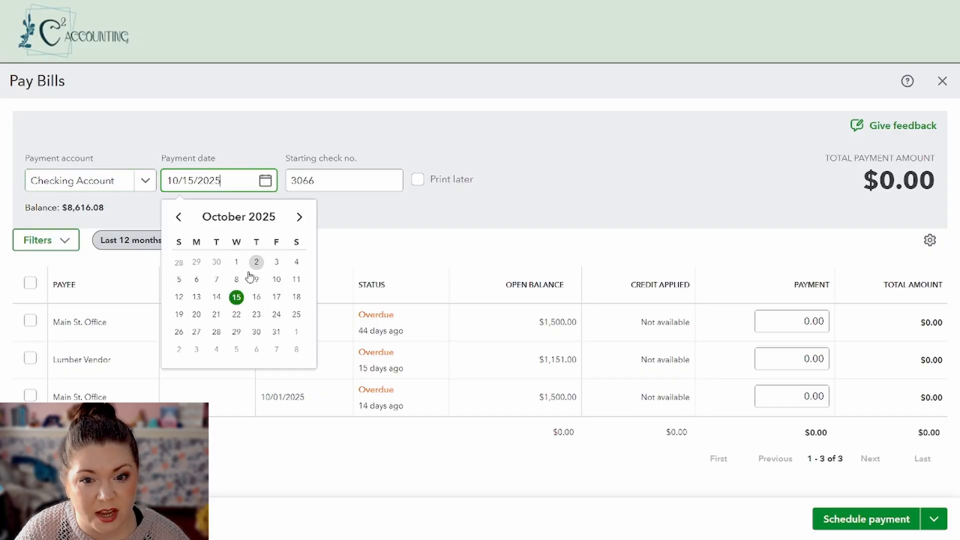
{"action": "left_click", "coordinate": [179, 216]}
{"action": "left_click", "coordinate": [216, 331]}
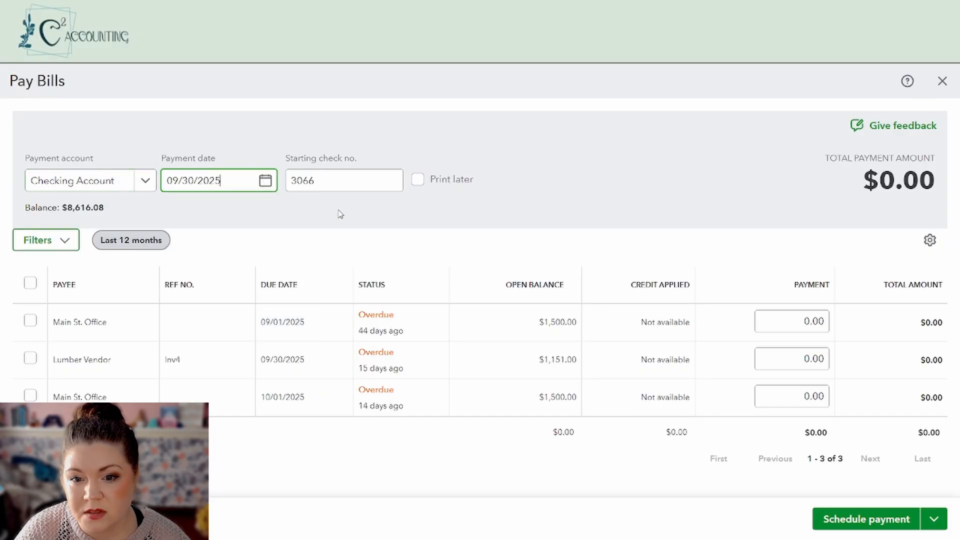
{"action": "left_click", "coordinate": [328, 179]}
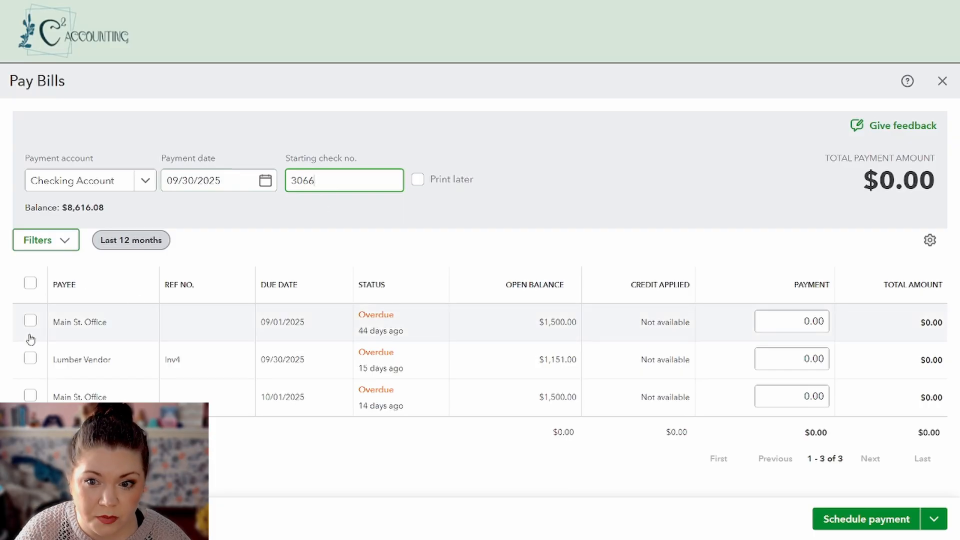
Step: Select only the 09/01/2025 Main St. Office bill for a $1,500.00 payment, then save and close the batch
{"action": "left_click", "coordinate": [30, 320]}
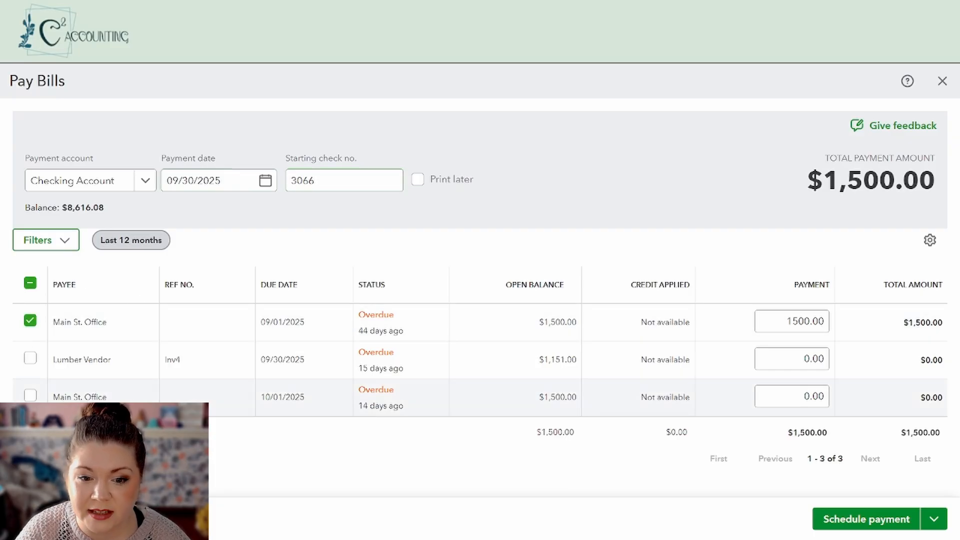
{"action": "left_click", "coordinate": [30, 395]}
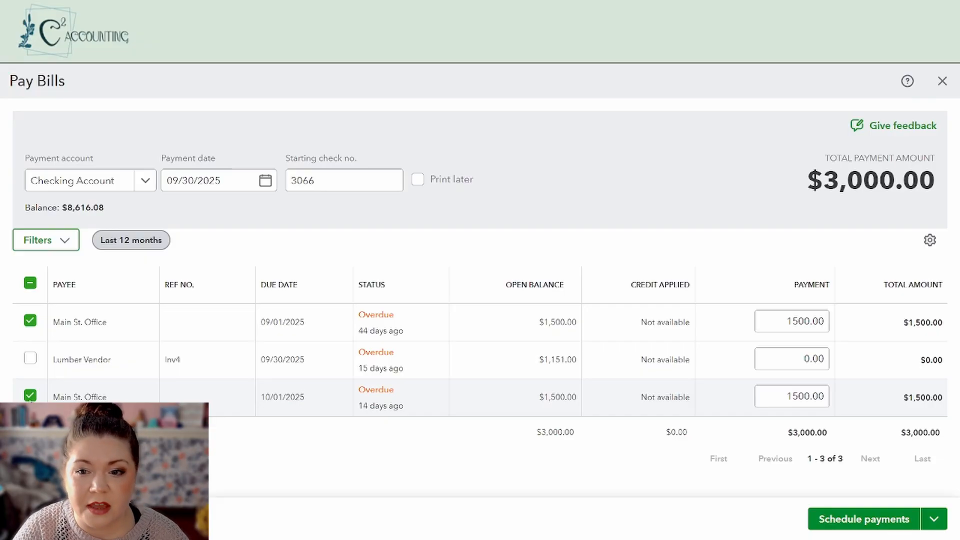
{"action": "left_click", "coordinate": [30, 395]}
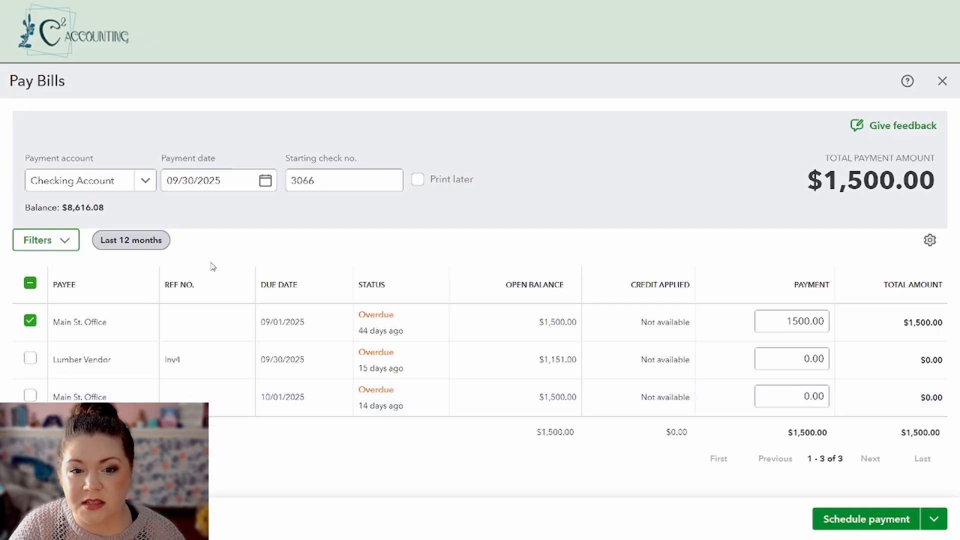
{"action": "left_click", "coordinate": [934, 519]}
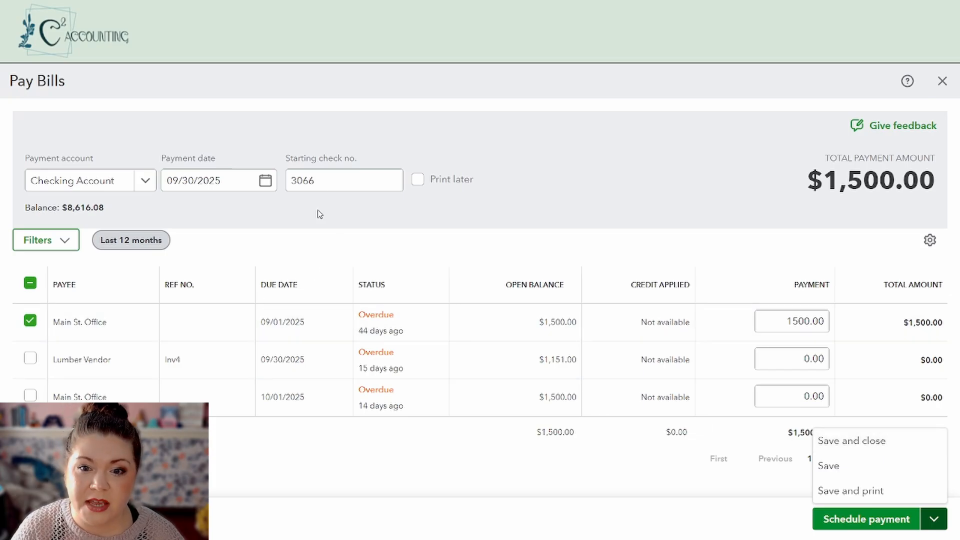
{"action": "left_click", "coordinate": [340, 225]}
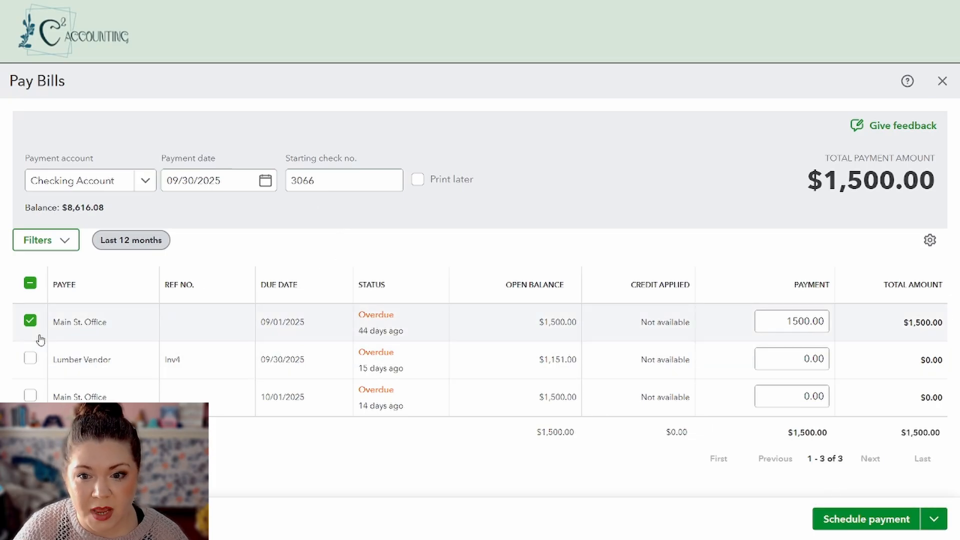
{"action": "left_click", "coordinate": [29, 359]}
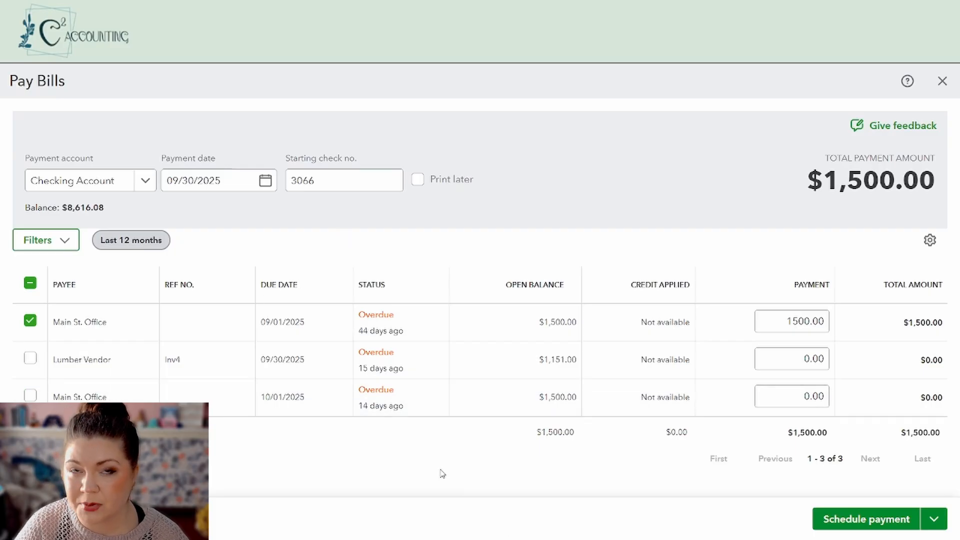
{"action": "left_click", "coordinate": [934, 519]}
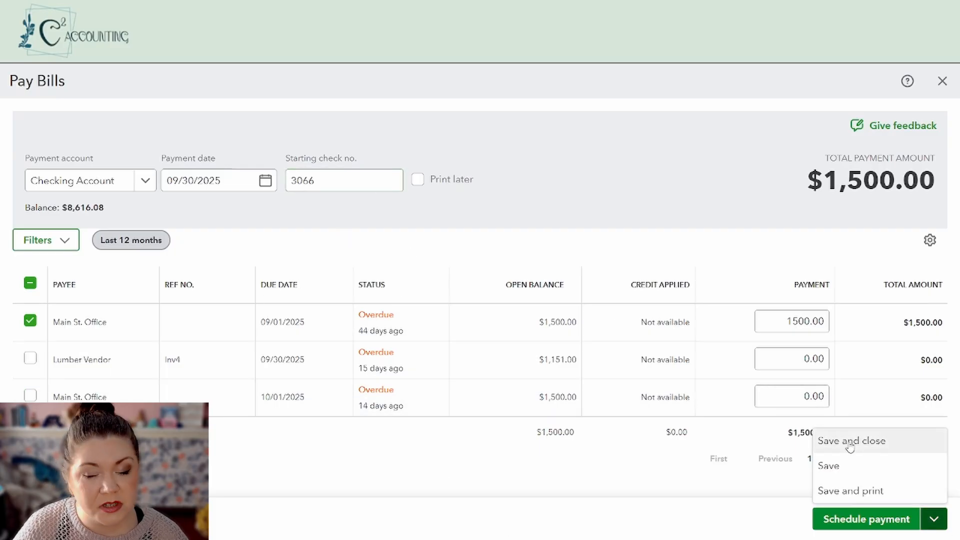
{"action": "left_click", "coordinate": [849, 442]}
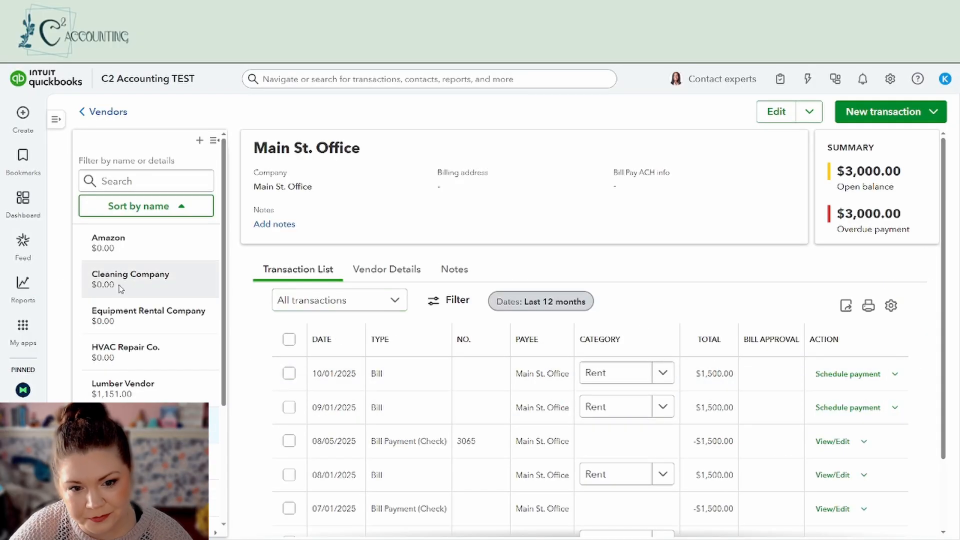
Step: Start another bill payment batch set to print checks later, and save a $1,151.00 payment for Lumber Vendor's Inv4 bill
{"action": "left_click", "coordinate": [23, 113]}
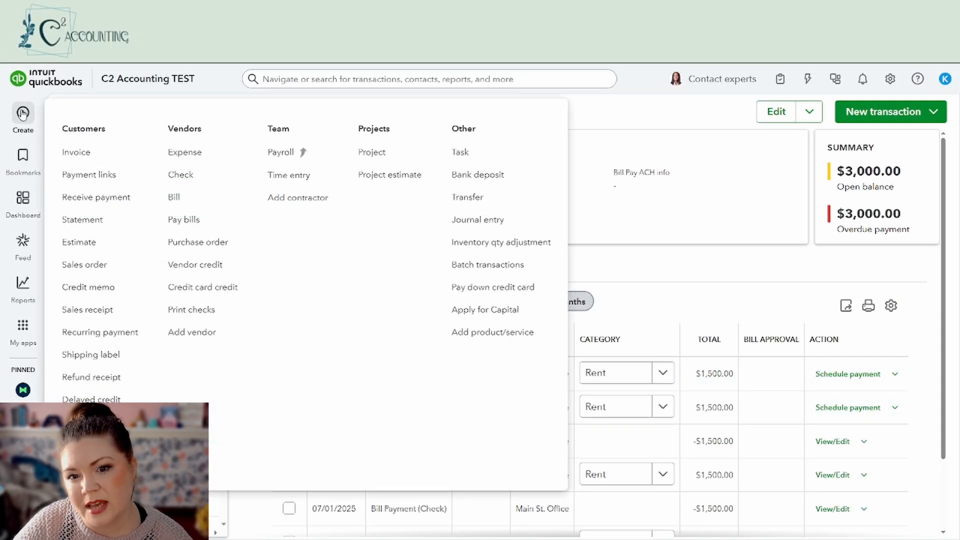
{"action": "mouse_move", "coordinate": [22, 116]}
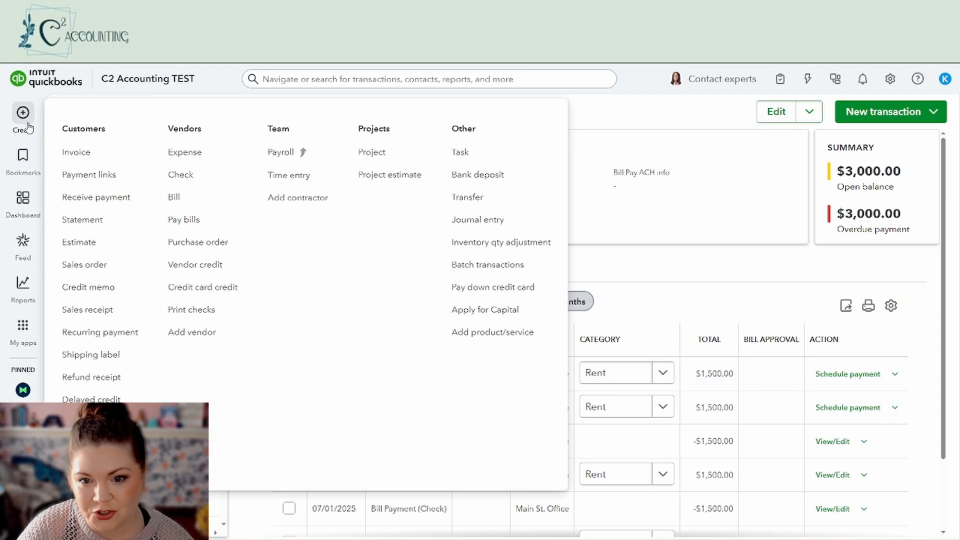
{"action": "left_click", "coordinate": [199, 220]}
{"action": "left_click", "coordinate": [442, 183]}
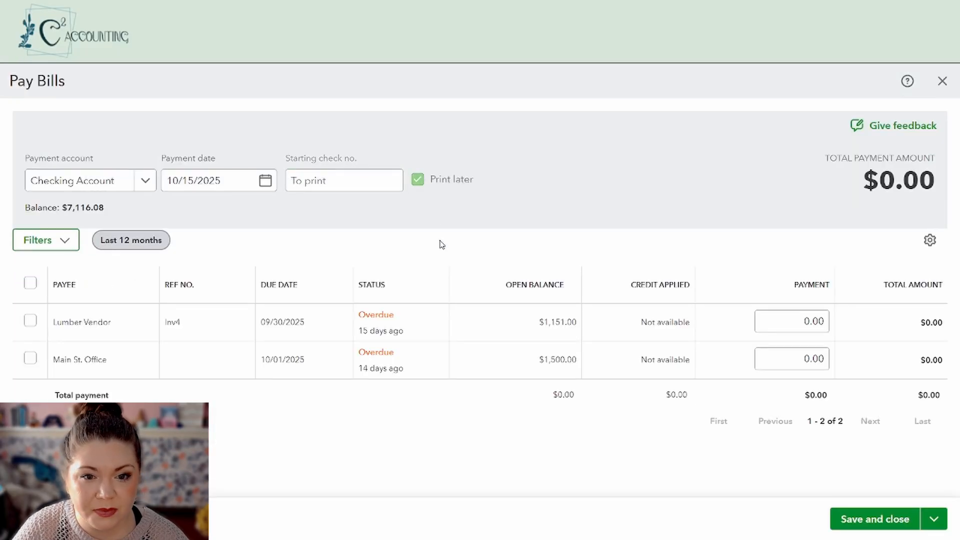
{"action": "left_click", "coordinate": [31, 322]}
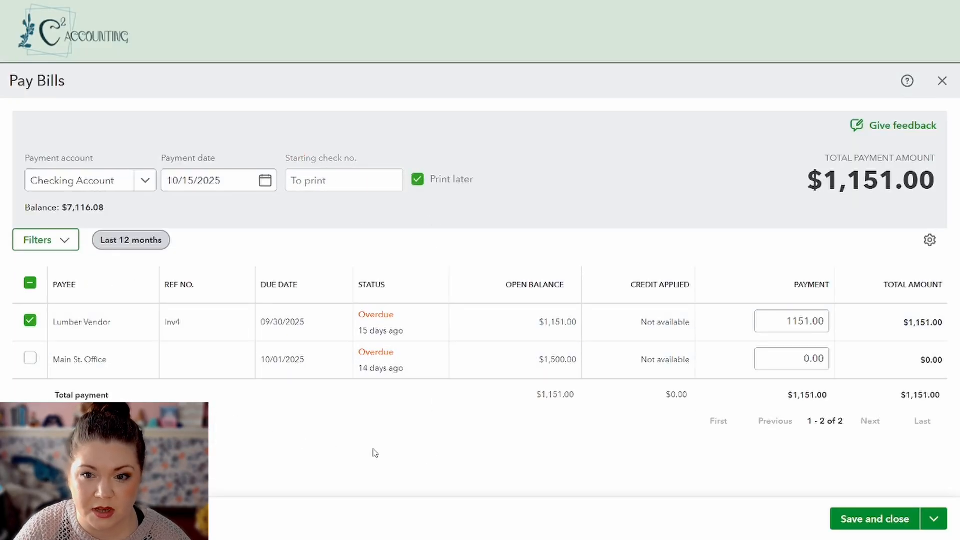
{"action": "left_click", "coordinate": [939, 526]}
{"action": "left_click", "coordinate": [863, 450]}
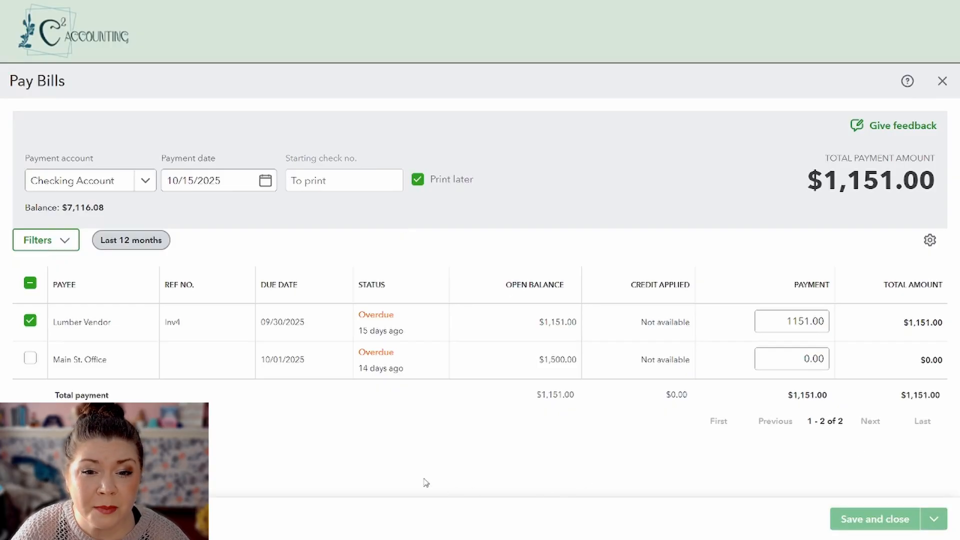
Step: Pay the 10/01/2025 Main St. Office bill with save and print, then close the check printing page without printing
{"action": "left_click", "coordinate": [30, 323]}
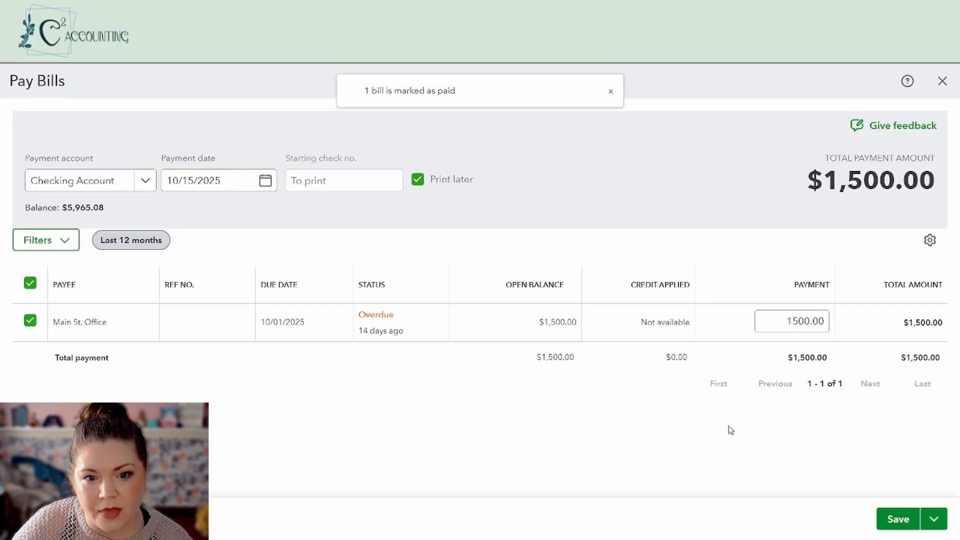
{"action": "left_click", "coordinate": [934, 519]}
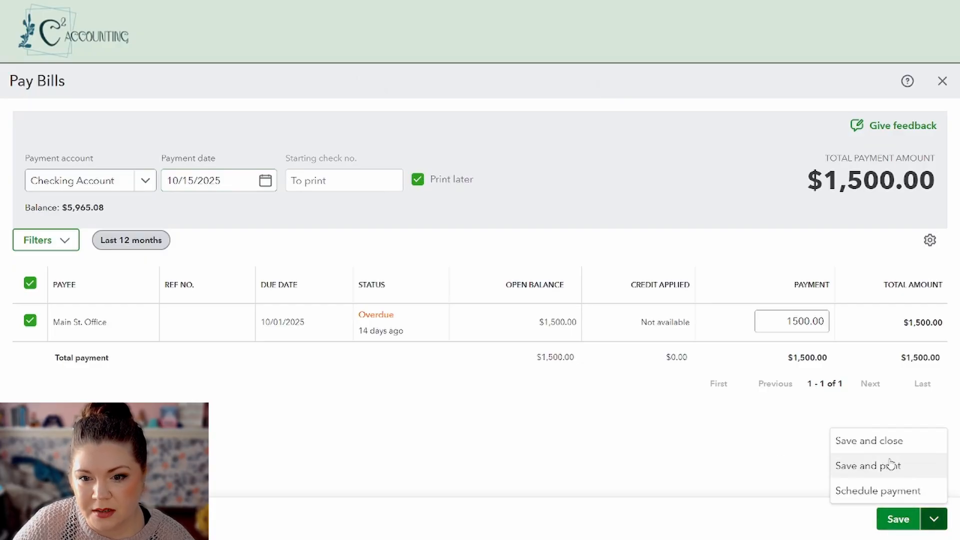
{"action": "left_click", "coordinate": [868, 466]}
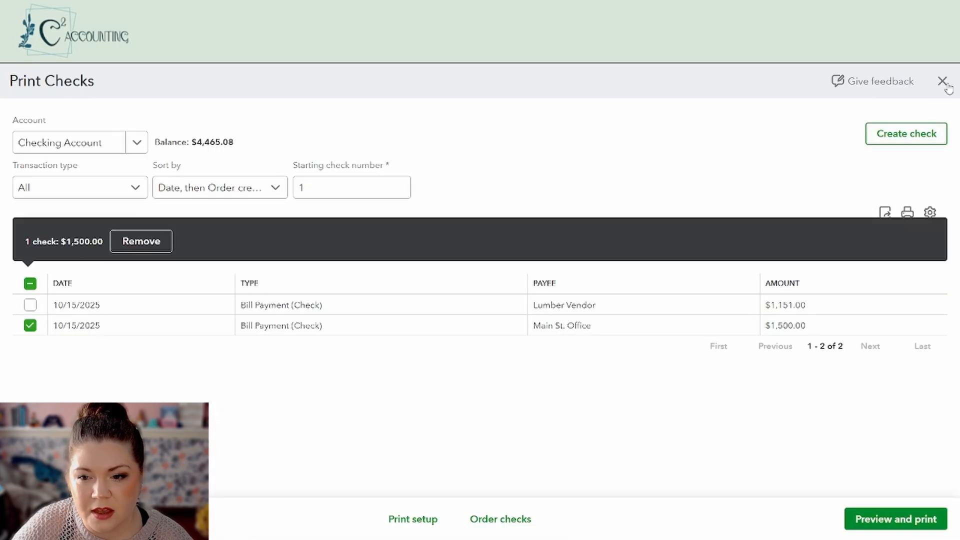
{"action": "left_click", "coordinate": [942, 81]}
{"action": "left_click", "coordinate": [25, 113]}
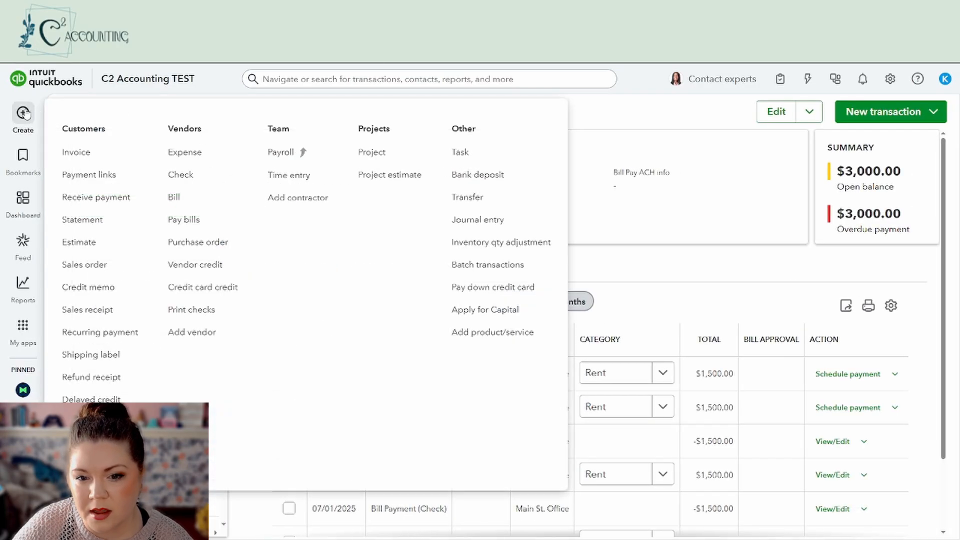
{"action": "left_click", "coordinate": [190, 178]}
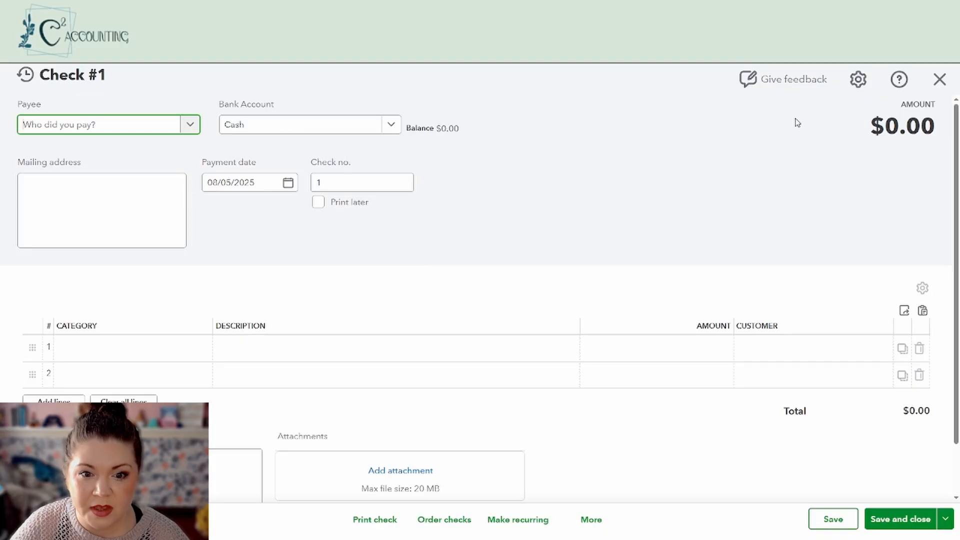
{"action": "left_click", "coordinate": [940, 79]}
Step: Open the page for printing checks, check the Cash account's queue, and return to the Checking Account queue
{"action": "left_click", "coordinate": [23, 114]}
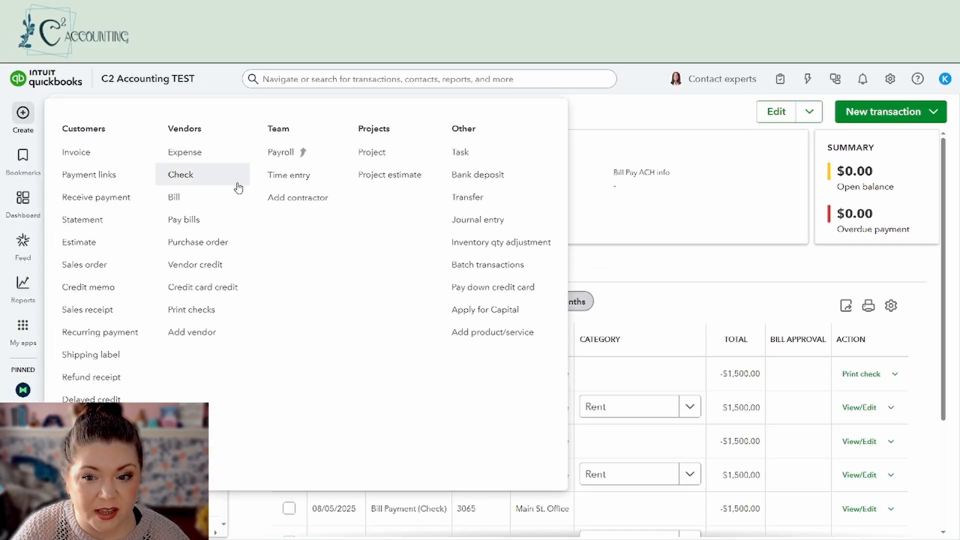
{"action": "left_click", "coordinate": [224, 315]}
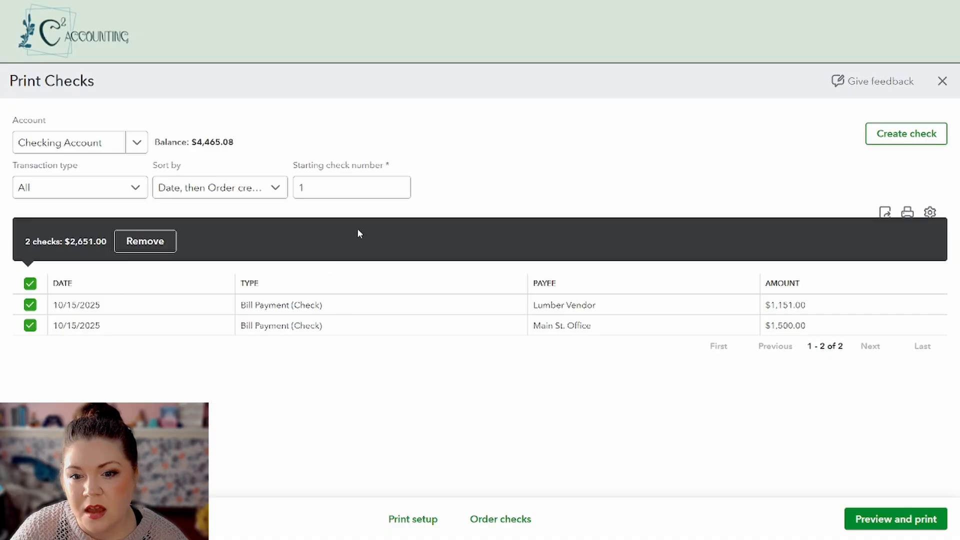
{"action": "left_click", "coordinate": [325, 180]}
{"action": "left_click", "coordinate": [70, 143]}
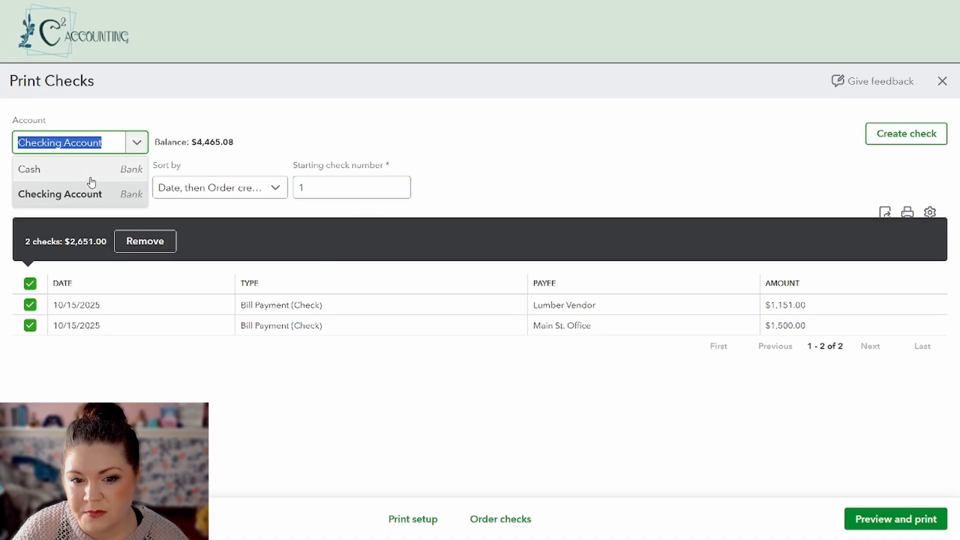
{"action": "left_click", "coordinate": [75, 167]}
{"action": "left_click", "coordinate": [100, 146]}
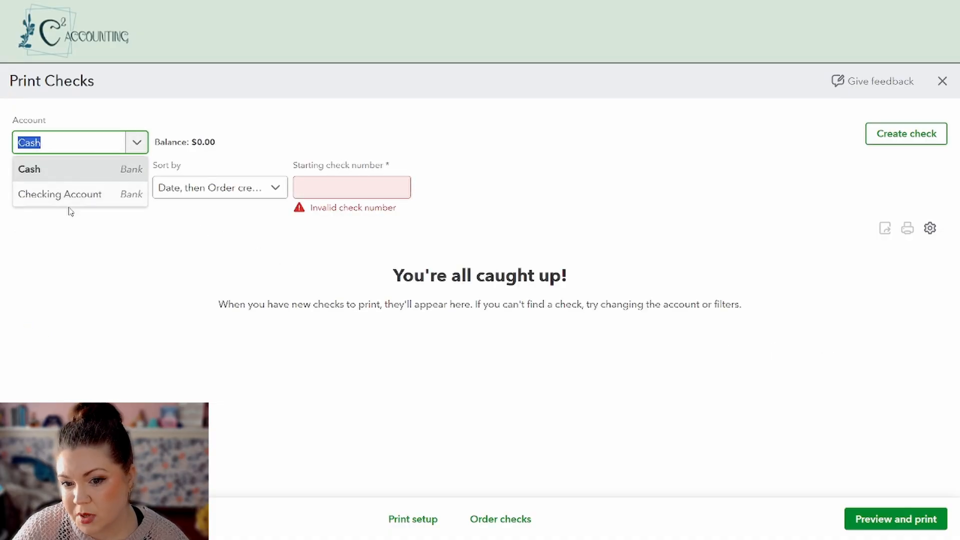
{"action": "left_click", "coordinate": [62, 194]}
Step: Set the starting check number to 3067 and preview the Lumber Vendor and Main St. Office checks for printing
{"action": "key", "text": "Tab"}
{"action": "key", "text": "Tab"}
{"action": "key", "text": "Tab"}
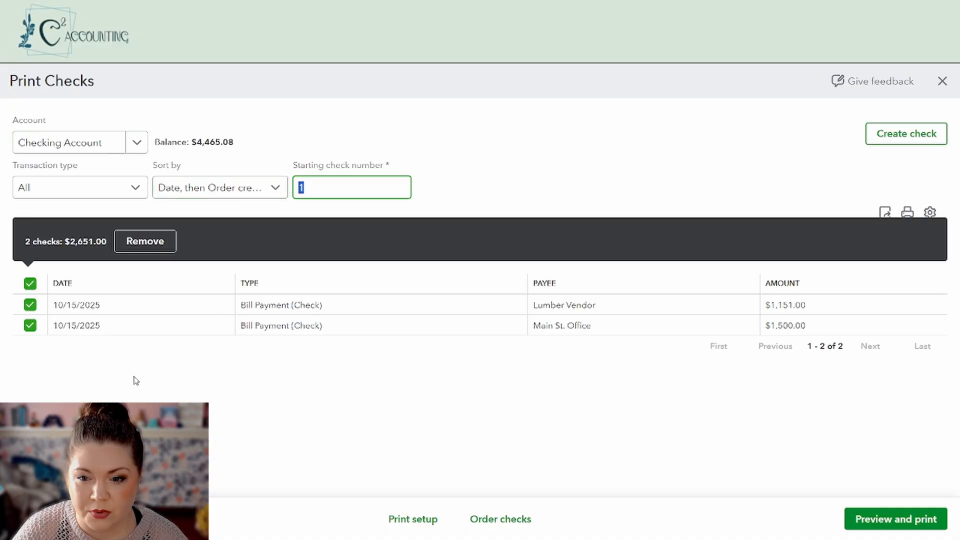
{"action": "type", "text": "3067"}
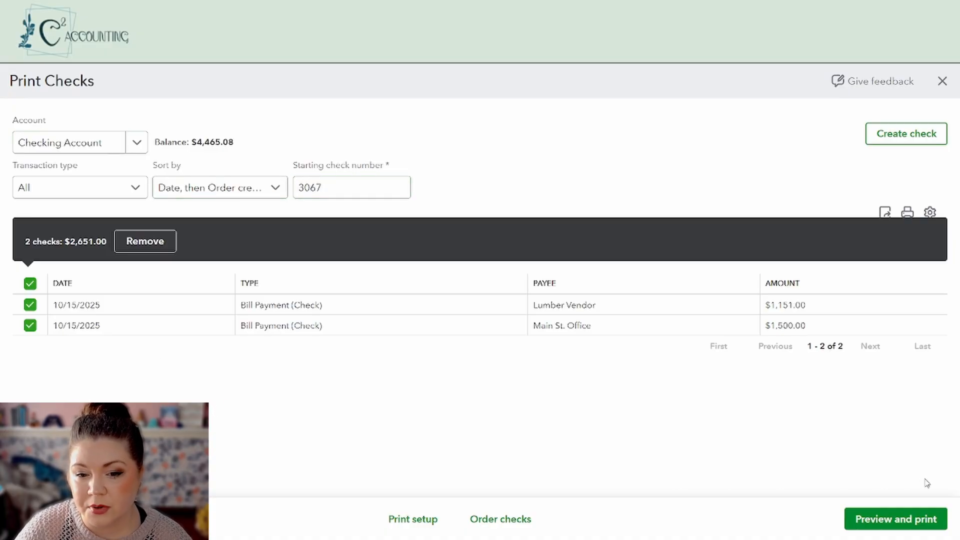
{"action": "left_click", "coordinate": [888, 520]}
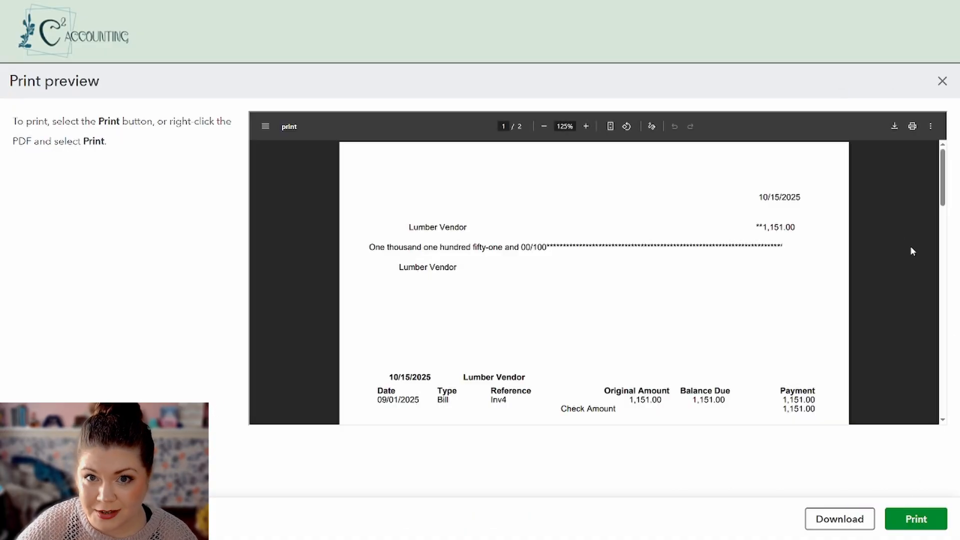
Step: In the bank transactions, match the 08/09/2025 USPS transaction of $45.26 to its suggested expense
{"action": "scroll", "coordinate": [679, 302], "scroll_direction": "down", "scroll_amount": 5}
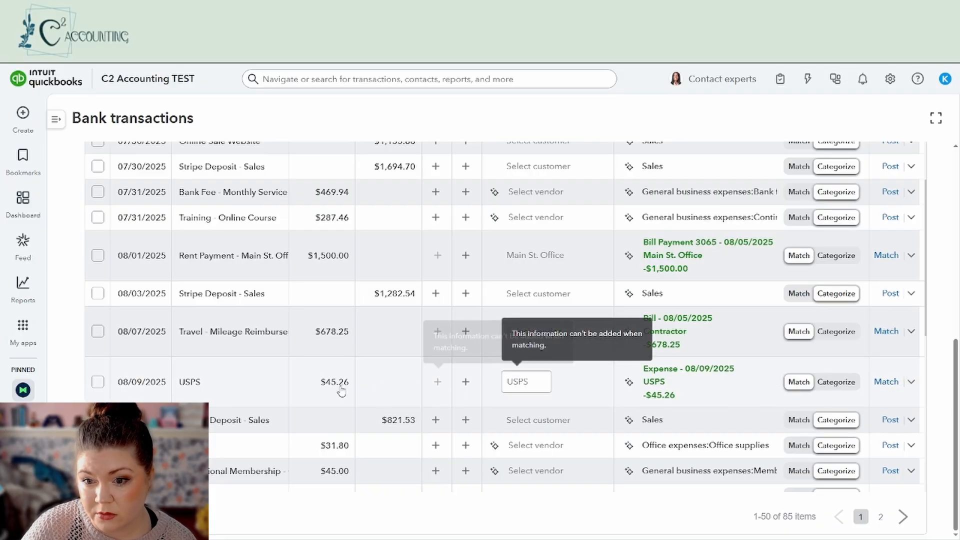
{"action": "left_click", "coordinate": [226, 387]}
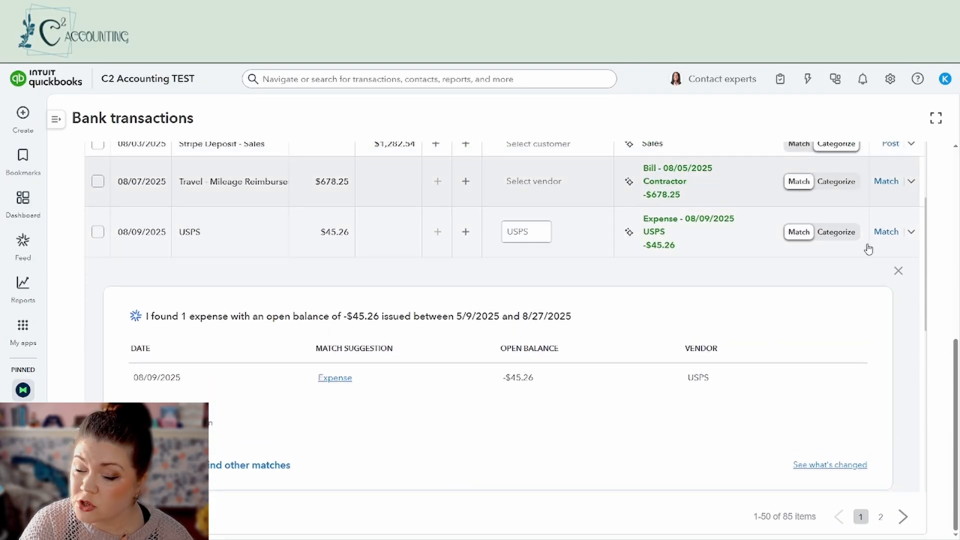
{"action": "left_click", "coordinate": [886, 231]}
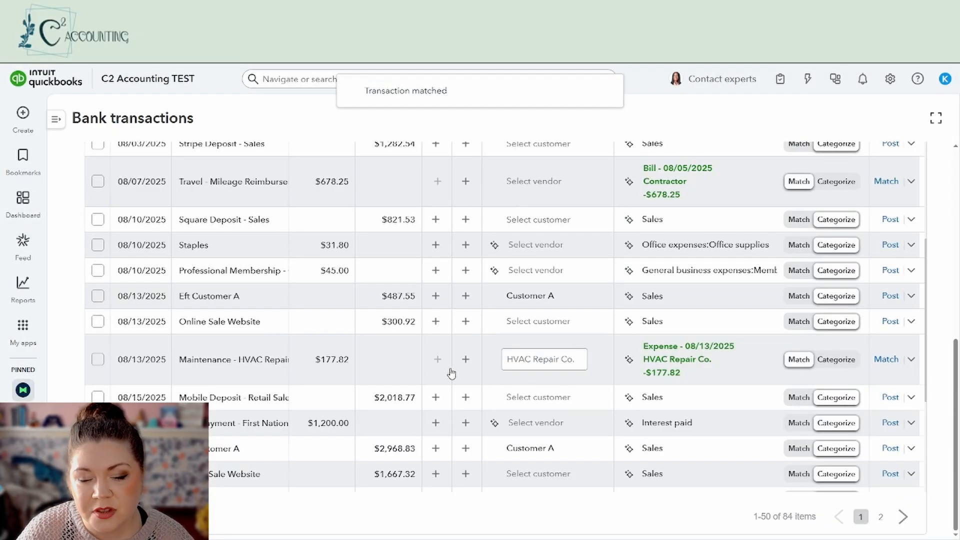
Step: Review the suggested Contractor bill for the 08/07/2025 travel mileage reimbursement of $678.25 and match the transaction to it
{"action": "scroll", "coordinate": [617, 376], "scroll_direction": "up", "scroll_amount": 2}
{"action": "scroll", "coordinate": [617, 376], "scroll_direction": "up", "scroll_amount": 2}
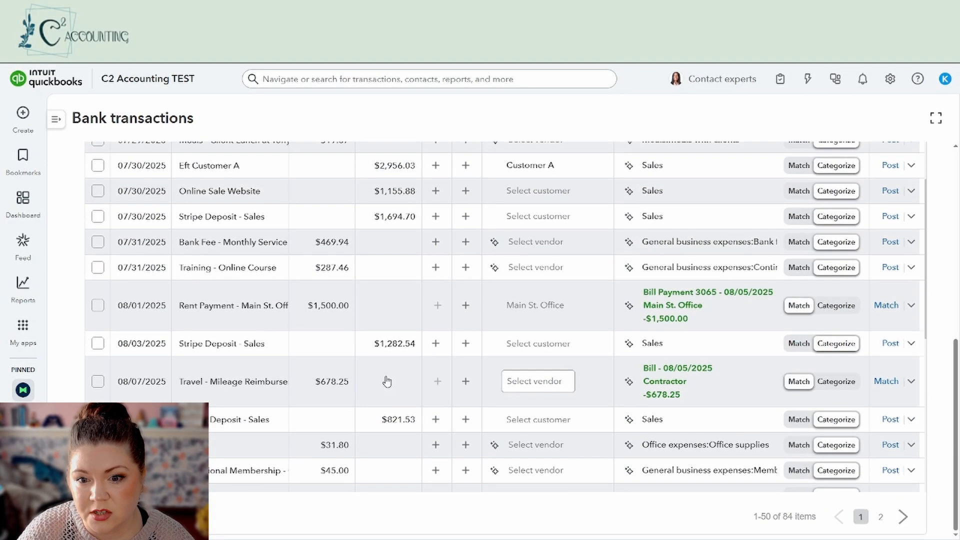
{"action": "left_click", "coordinate": [238, 390]}
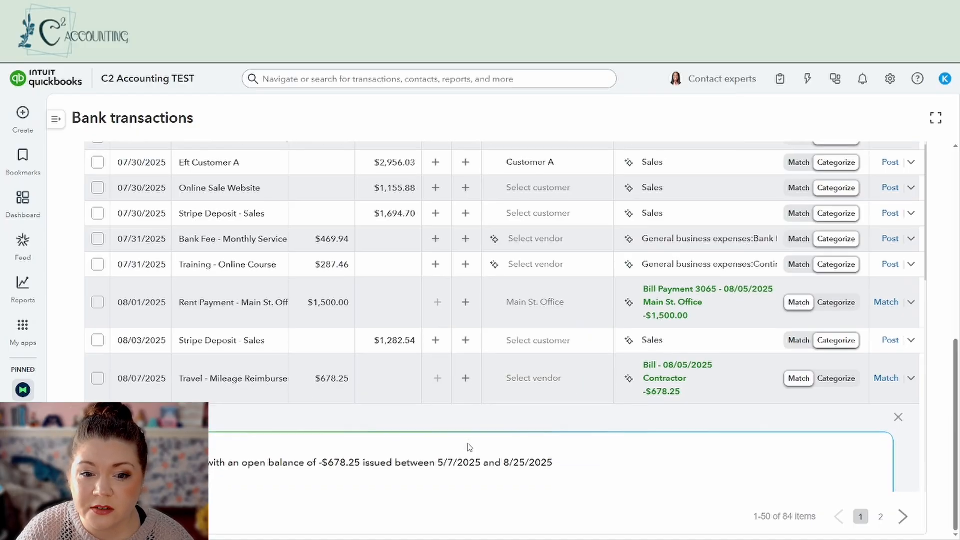
{"action": "scroll", "coordinate": [450, 412], "scroll_direction": "down", "scroll_amount": 4}
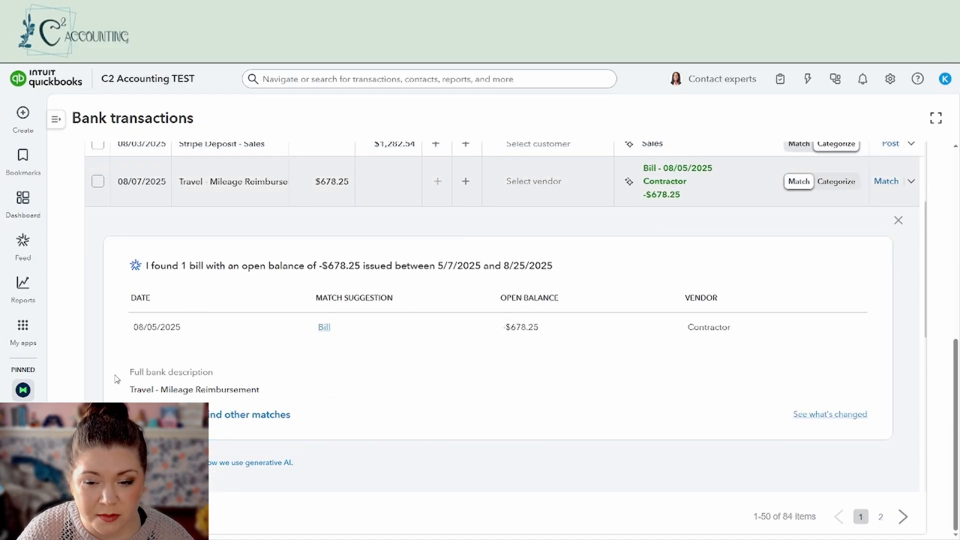
{"action": "left_click_drag", "start_coordinate": [579, 271], "coordinate": [555, 269]}
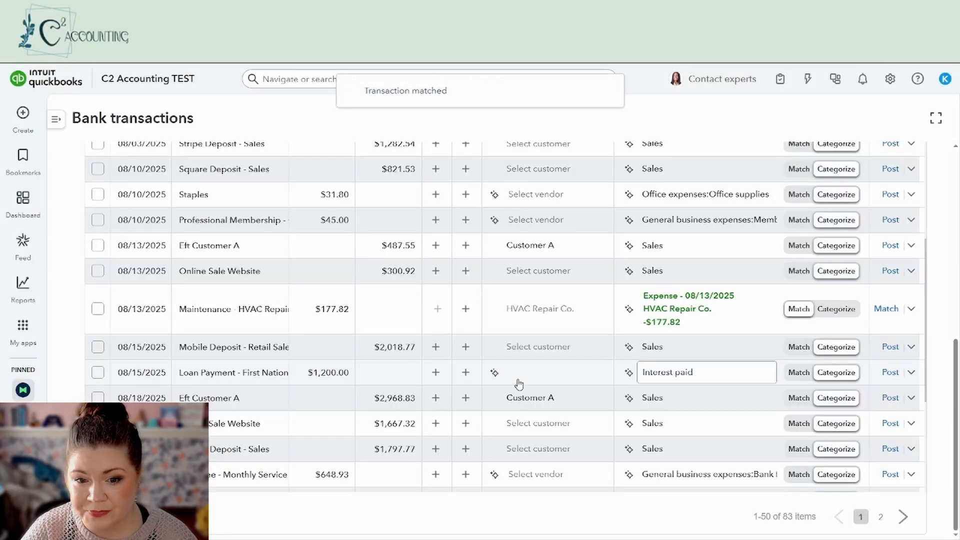
Step: Open the match details of the 08/01/2025 Main St. Office rent payment to review the suggested bill payment
{"action": "scroll", "coordinate": [539, 385], "scroll_direction": "up", "scroll_amount": 3}
{"action": "scroll", "coordinate": [400, 325], "scroll_direction": "up", "scroll_amount": 1}
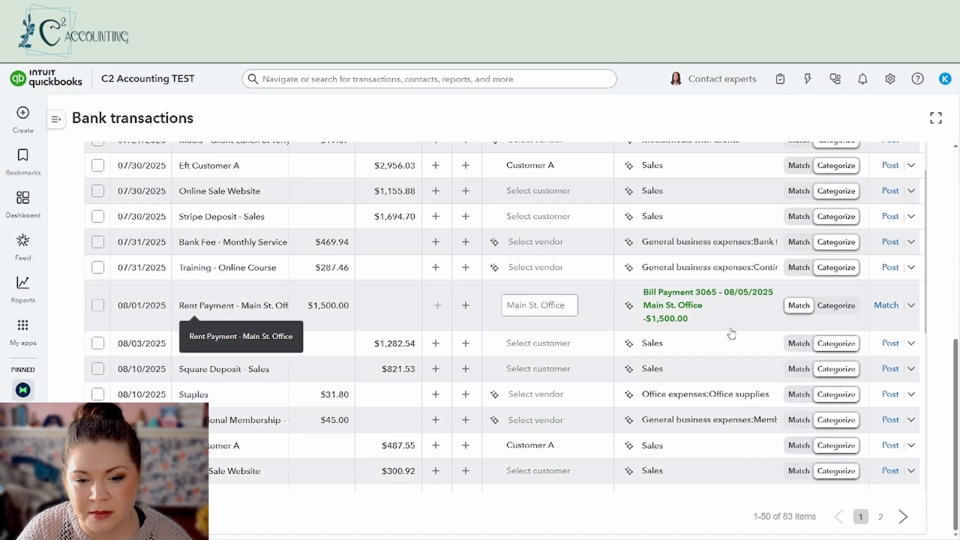
{"action": "left_click", "coordinate": [360, 323]}
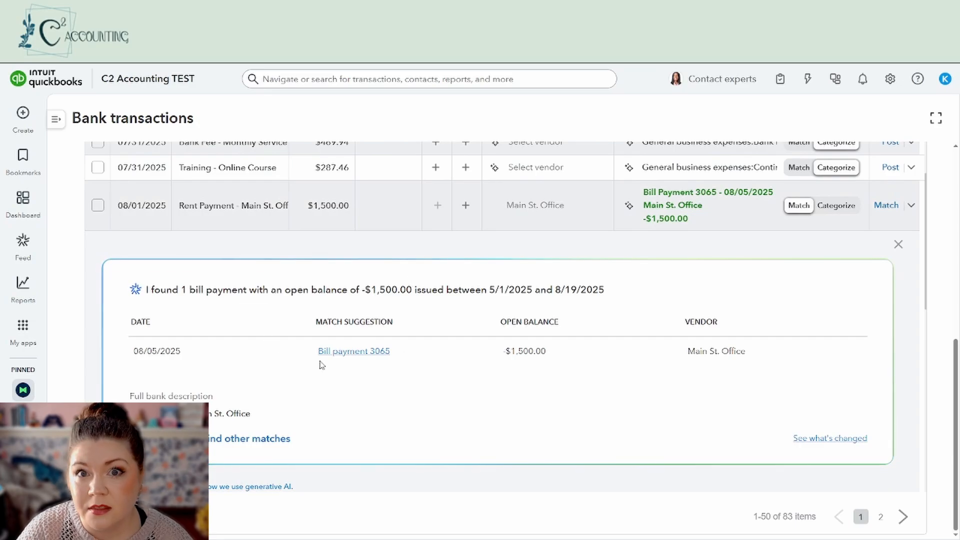